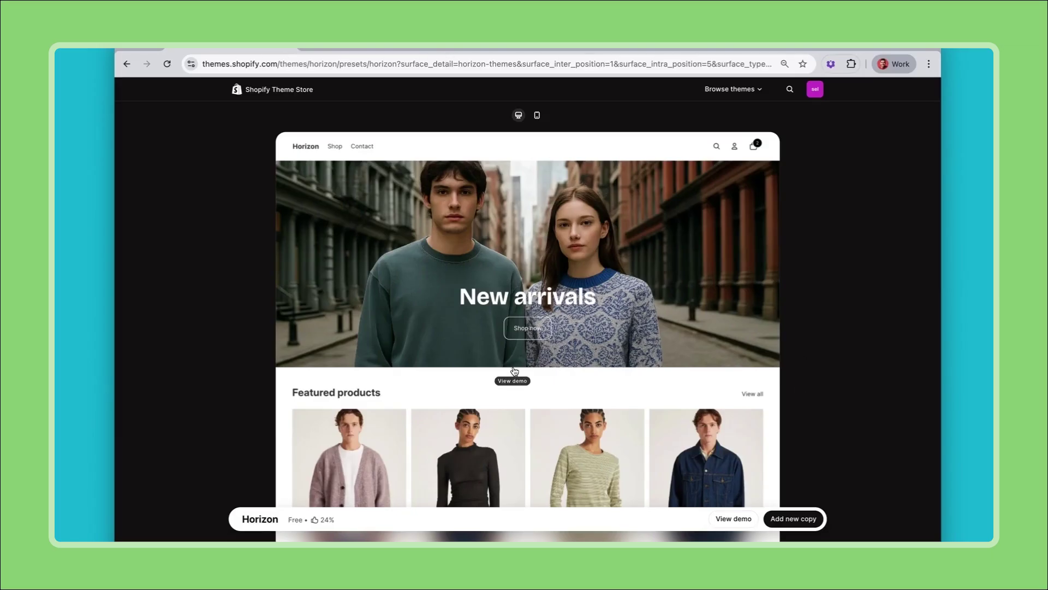
Switch from the Horizon preview to the store's theme editor showing the Home page.
{"action": "left_click", "coordinate": [390, 50]}
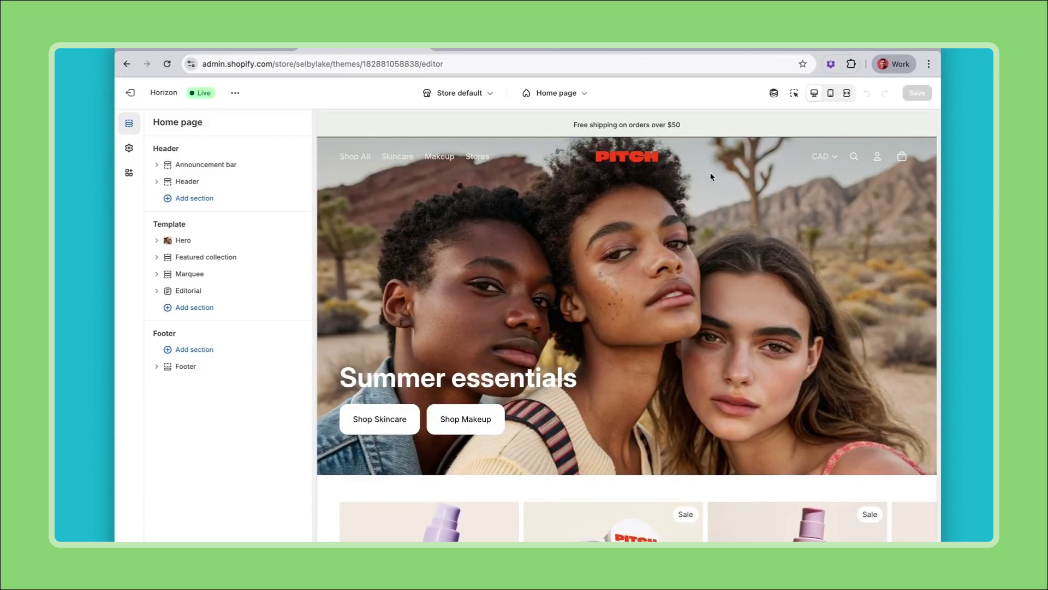
Add a blank Custom section below Editorial, found by searching 'cu'.
{"action": "scroll", "coordinate": [681, 432], "scroll_direction": "down", "scroll_amount": 15}
{"action": "scroll", "coordinate": [680, 428], "scroll_direction": "up", "scroll_amount": 20}
{"action": "left_click", "coordinate": [197, 309]}
{"action": "type", "text": "cu"}
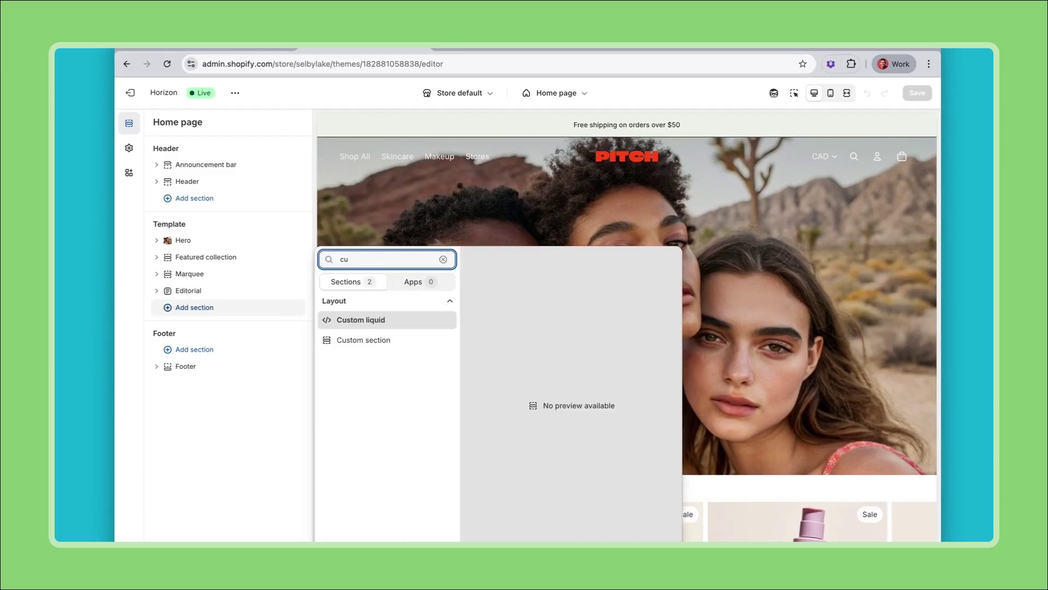
{"action": "left_click", "coordinate": [352, 341]}
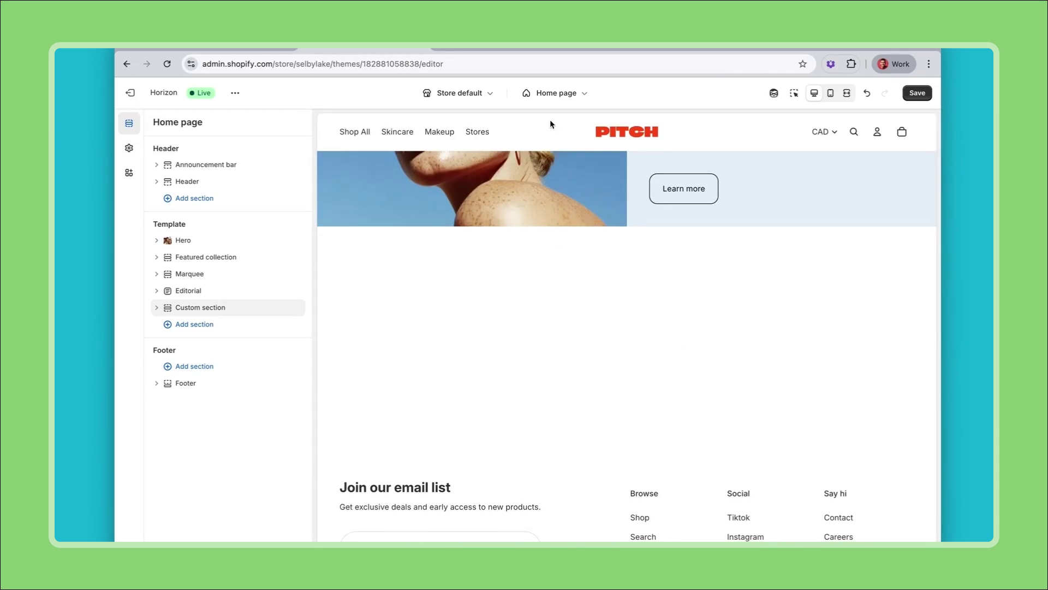
{"action": "left_click", "coordinate": [525, 48]}
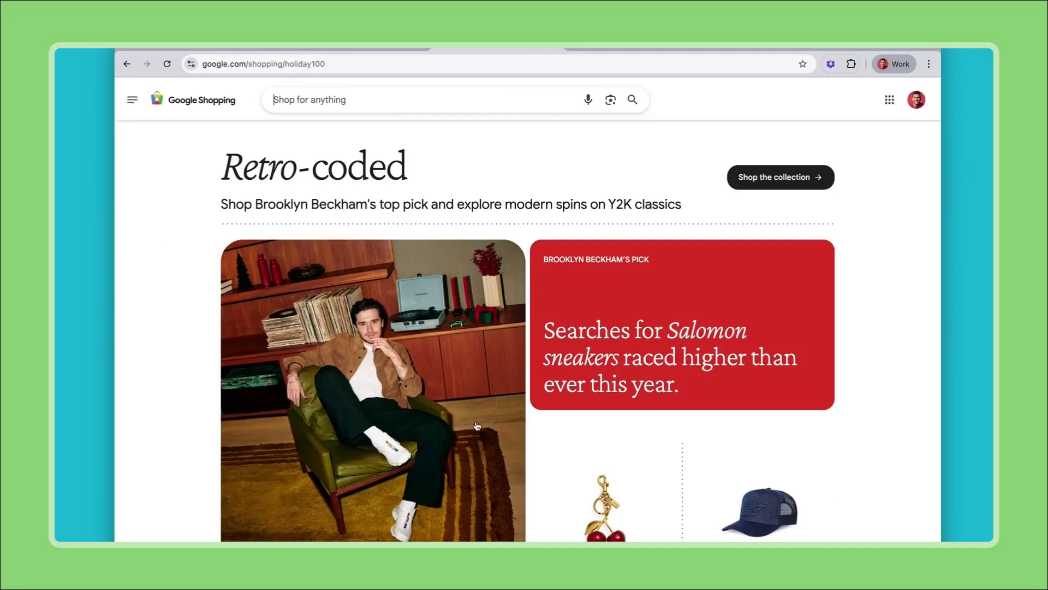
{"action": "scroll", "coordinate": [437, 229], "scroll_direction": "down", "scroll_amount": 1}
{"action": "scroll", "coordinate": [481, 480], "scroll_direction": "down", "scroll_amount": 2}
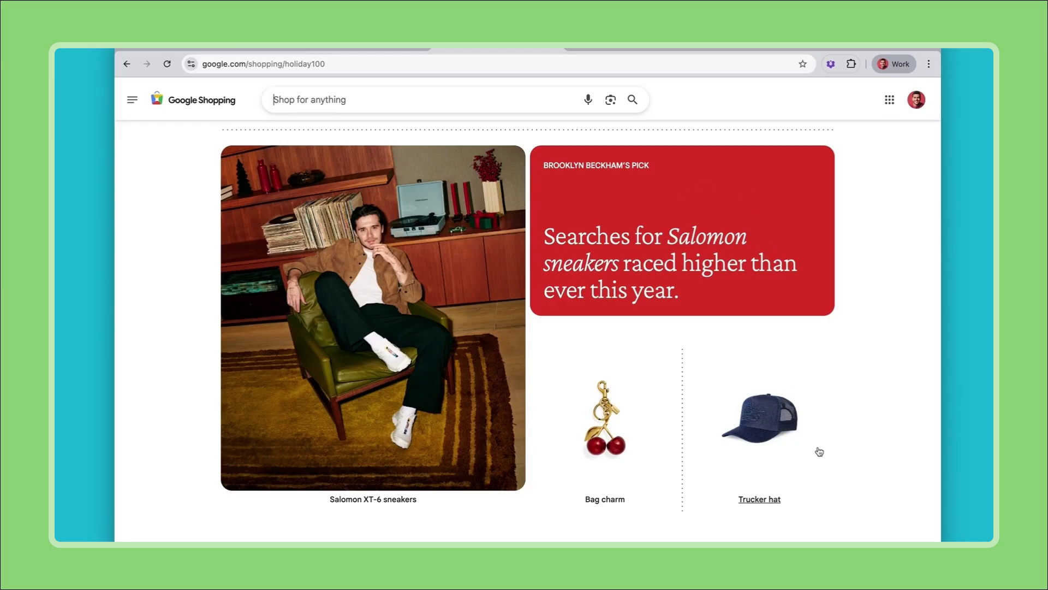
{"action": "scroll", "coordinate": [734, 429], "scroll_direction": "up", "scroll_amount": 1}
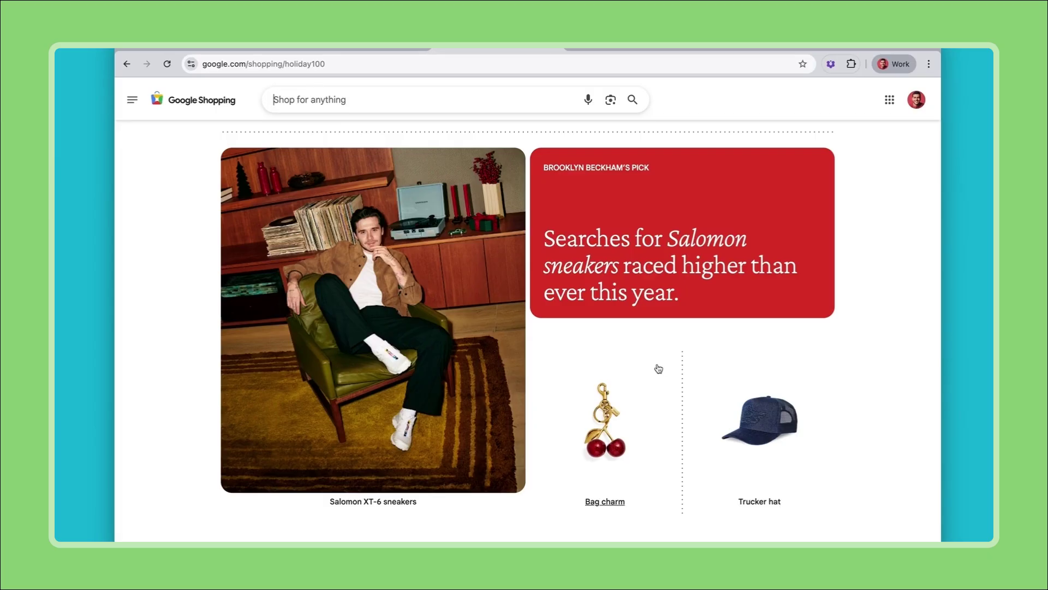
{"action": "left_click", "coordinate": [367, 49]}
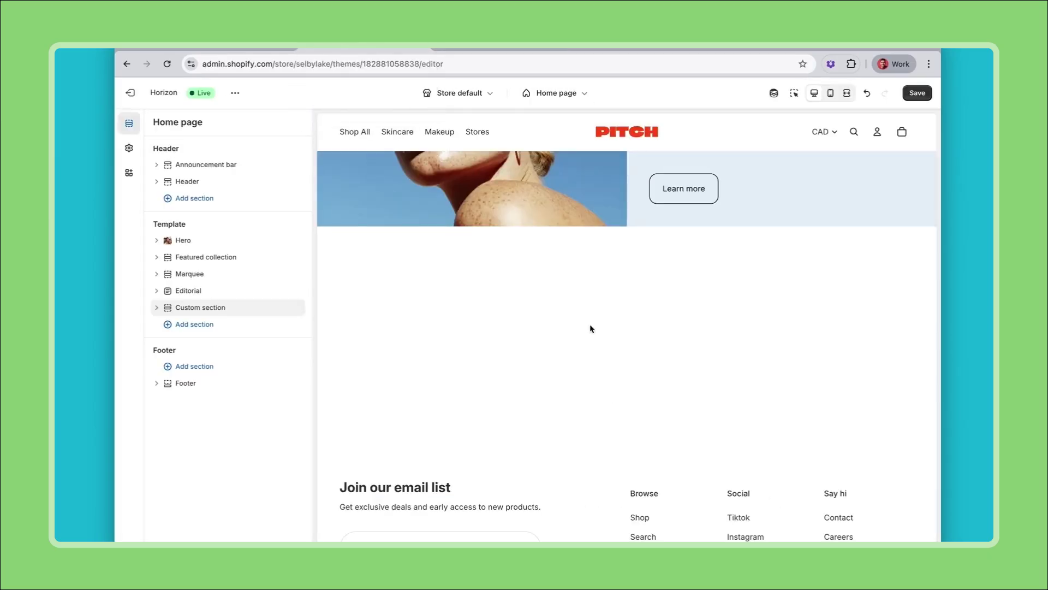
Add a Group block to the Custom section and duplicate it, checking the Google Shopping reference.
{"action": "left_click", "coordinate": [156, 307]}
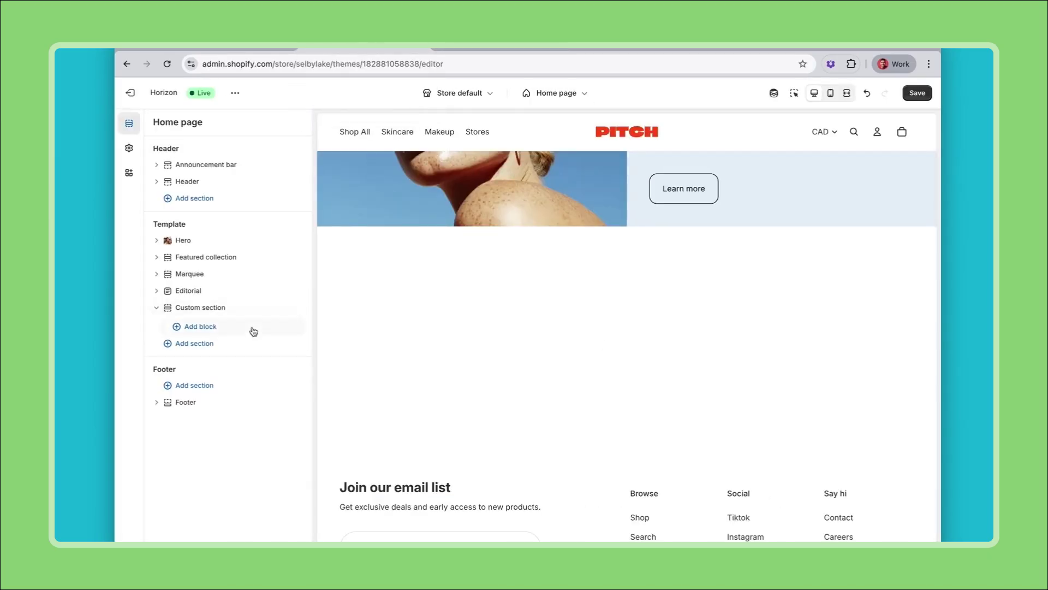
{"action": "left_click", "coordinate": [201, 326]}
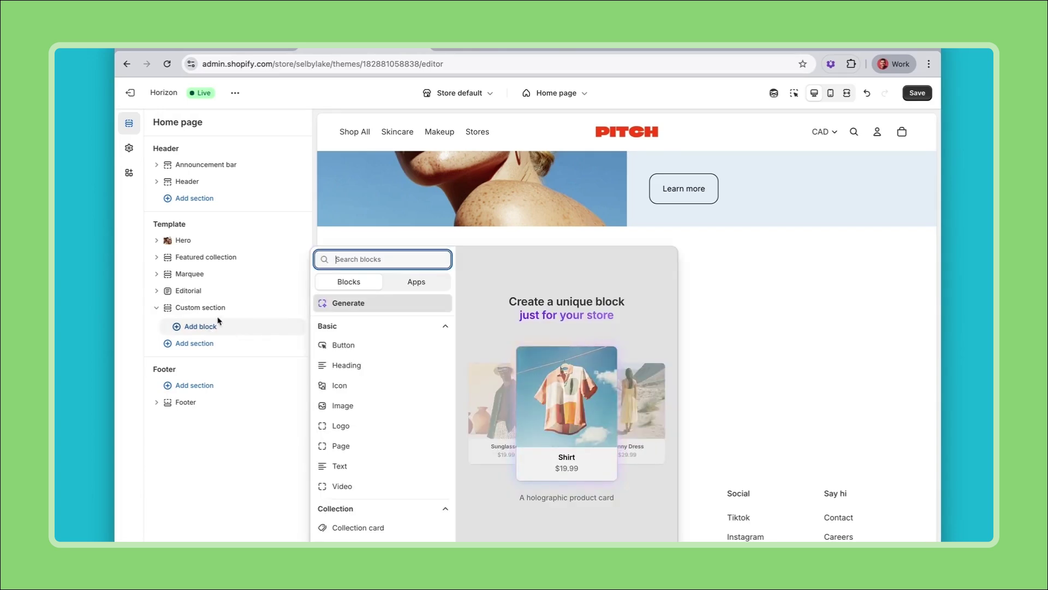
{"action": "type", "text": "gr"}
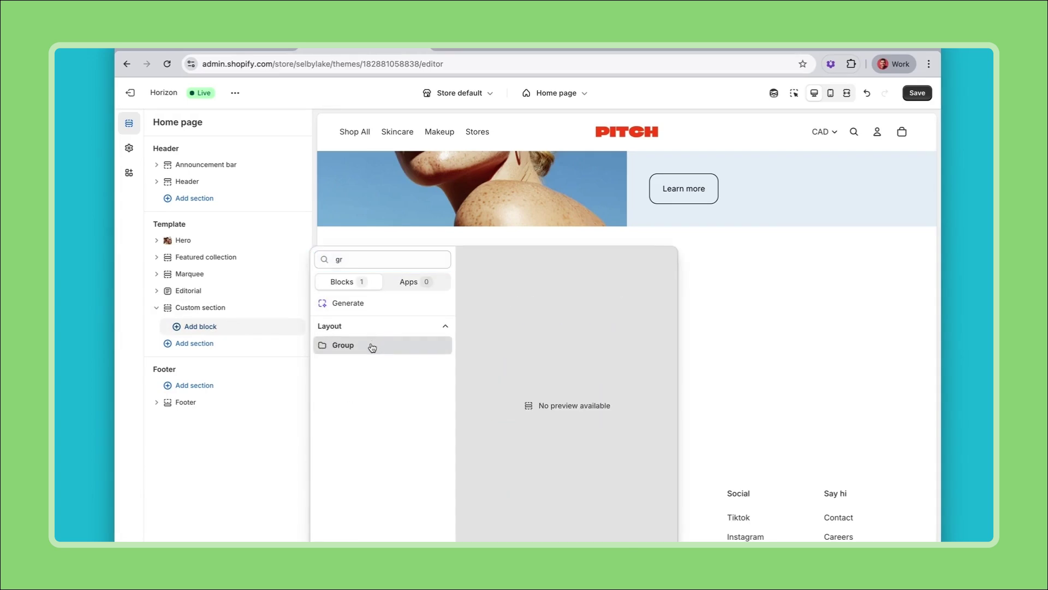
{"action": "left_click", "coordinate": [369, 345]}
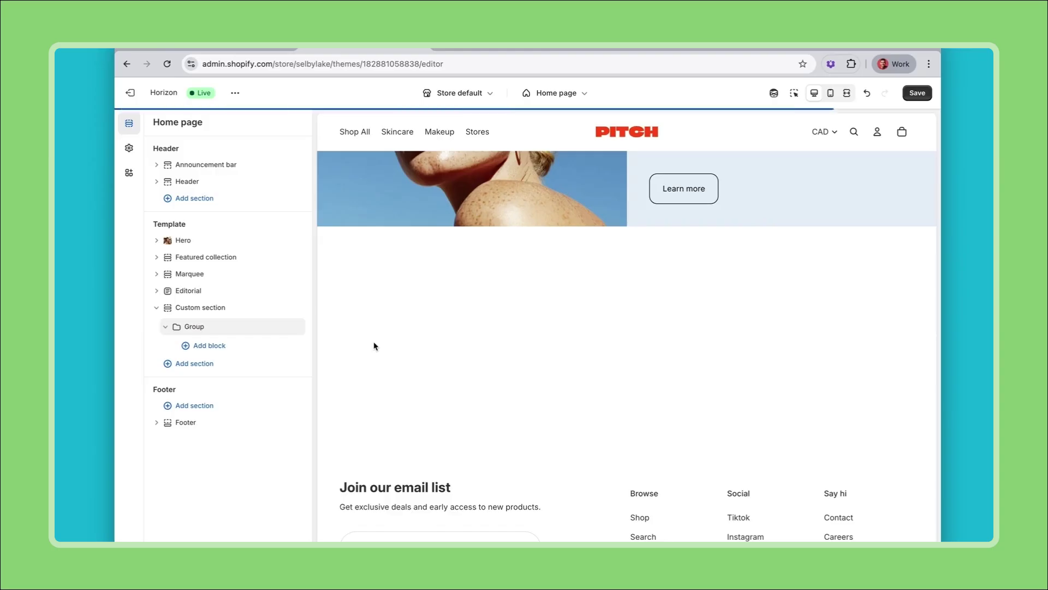
{"action": "right_click", "coordinate": [195, 329]}
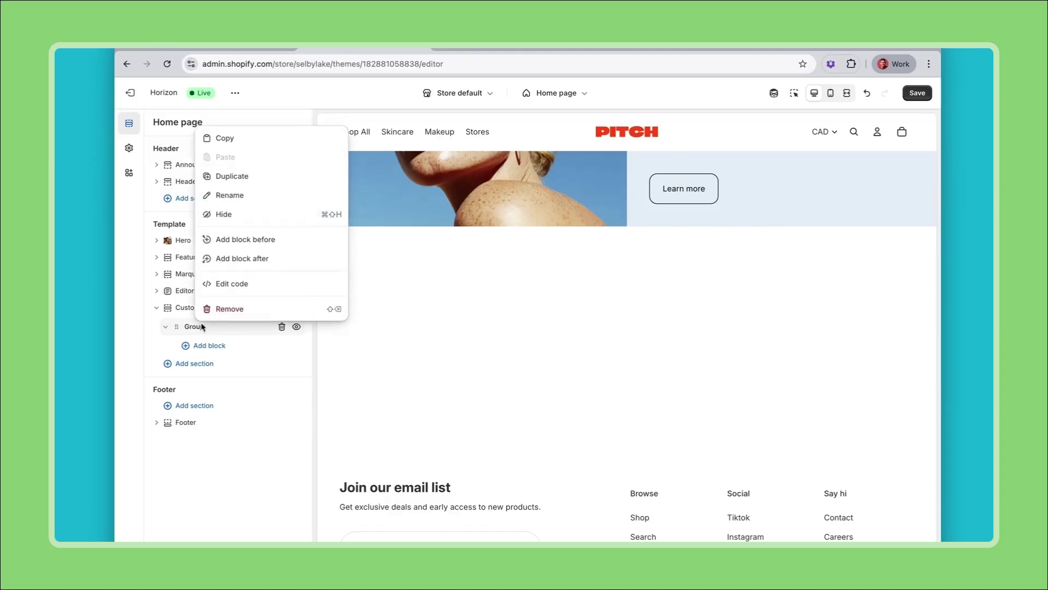
{"action": "left_click", "coordinate": [250, 179]}
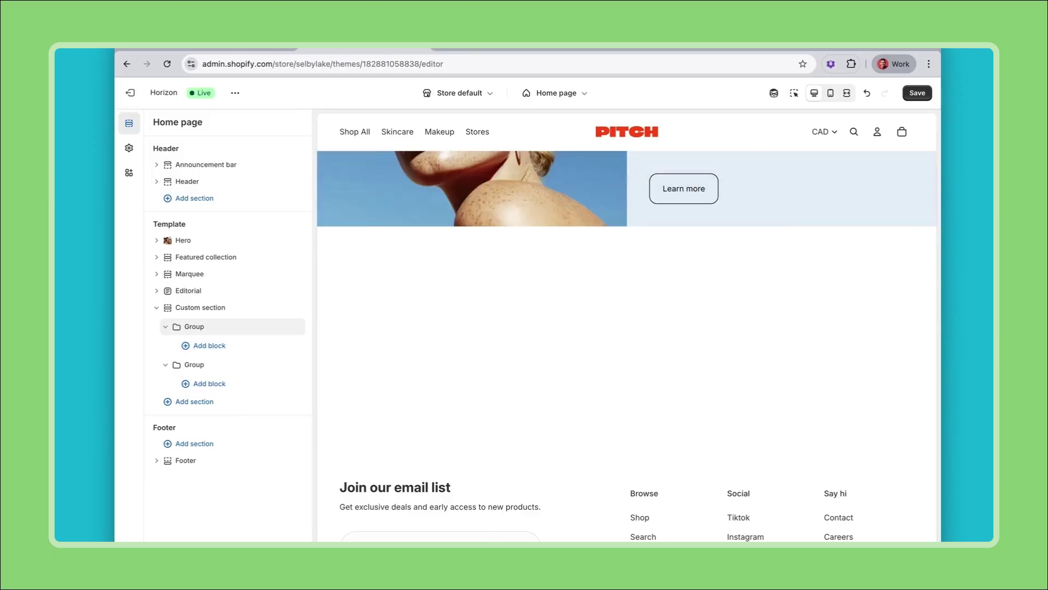
{"action": "left_click", "coordinate": [501, 48]}
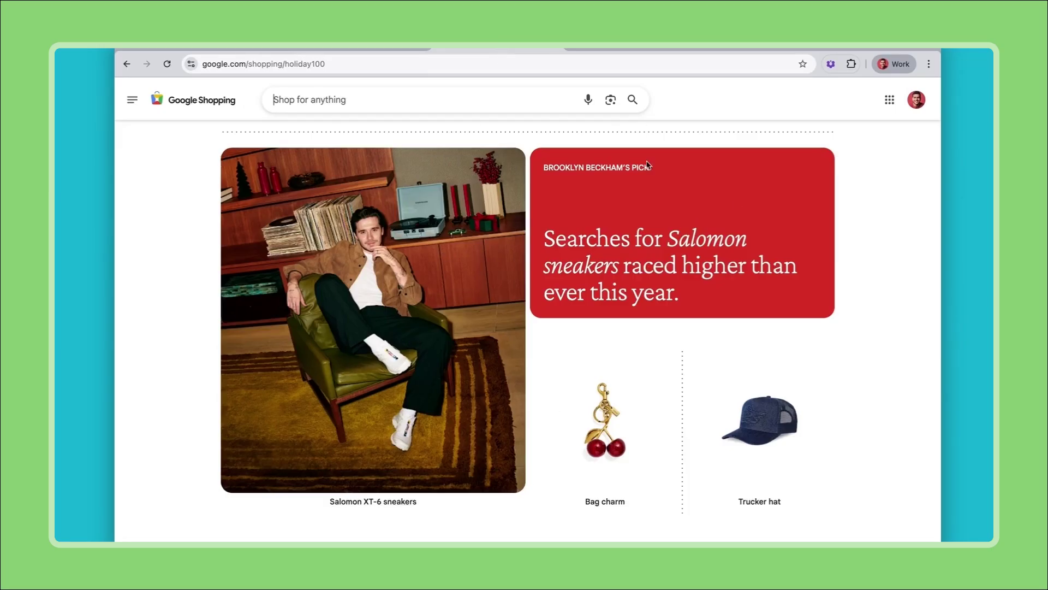
{"action": "left_click", "coordinate": [393, 50]}
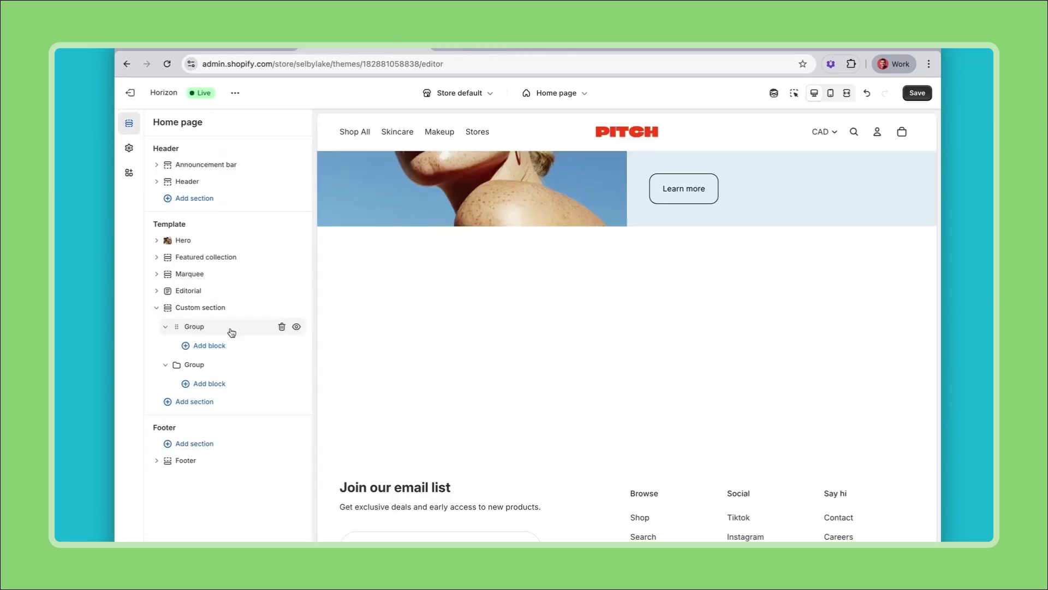
Set the Custom section's direction to Horizontal.
{"action": "left_click", "coordinate": [202, 308]}
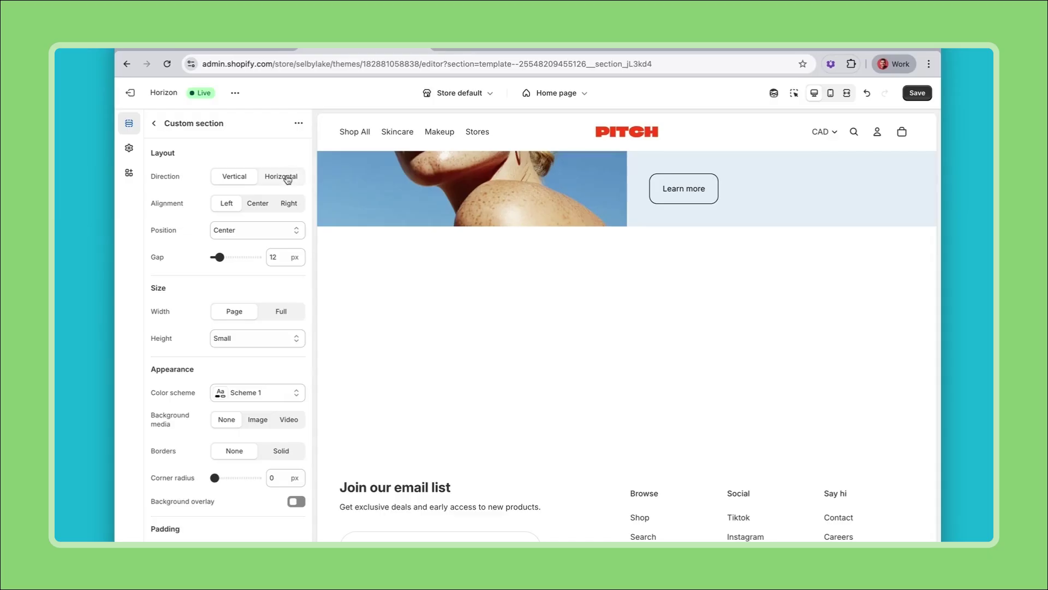
{"action": "left_click", "coordinate": [286, 178]}
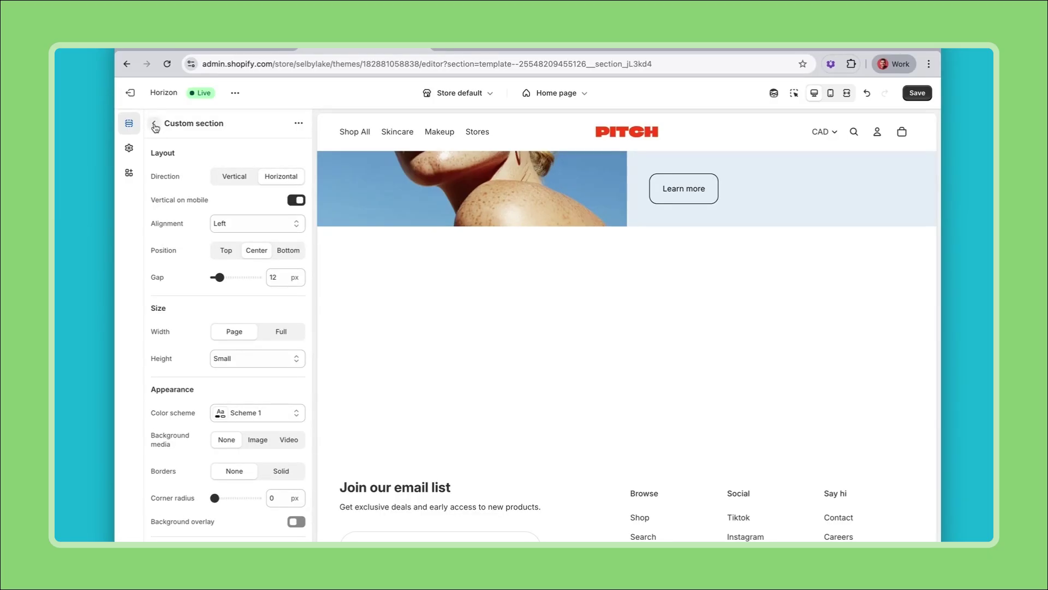
{"action": "left_click", "coordinate": [155, 127]}
Give both Group blocks a Solid border and Fill height.
{"action": "left_click", "coordinate": [204, 329]}
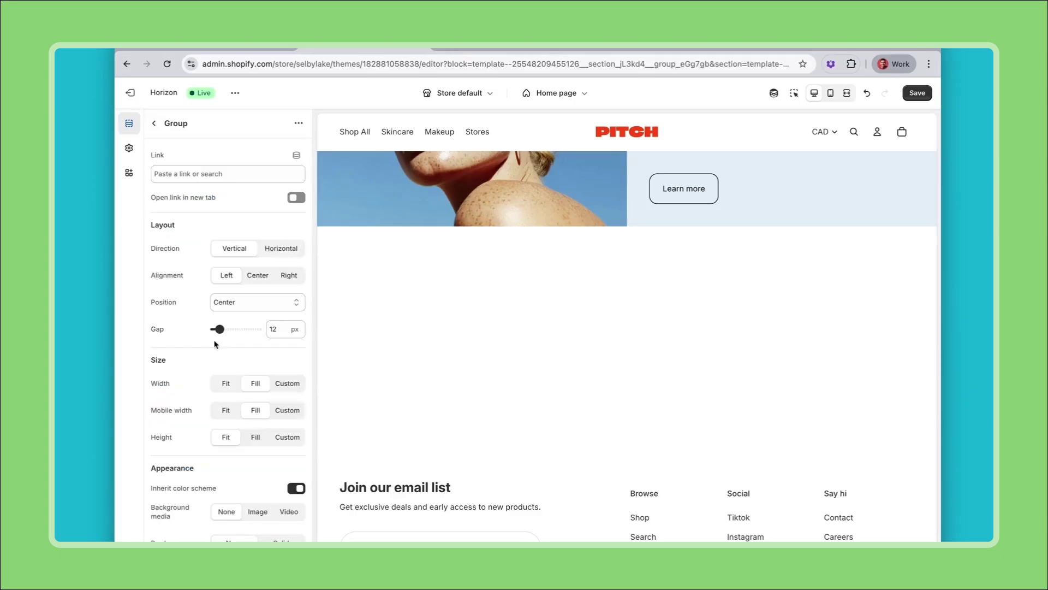
{"action": "scroll", "coordinate": [254, 413], "scroll_direction": "down", "scroll_amount": 2}
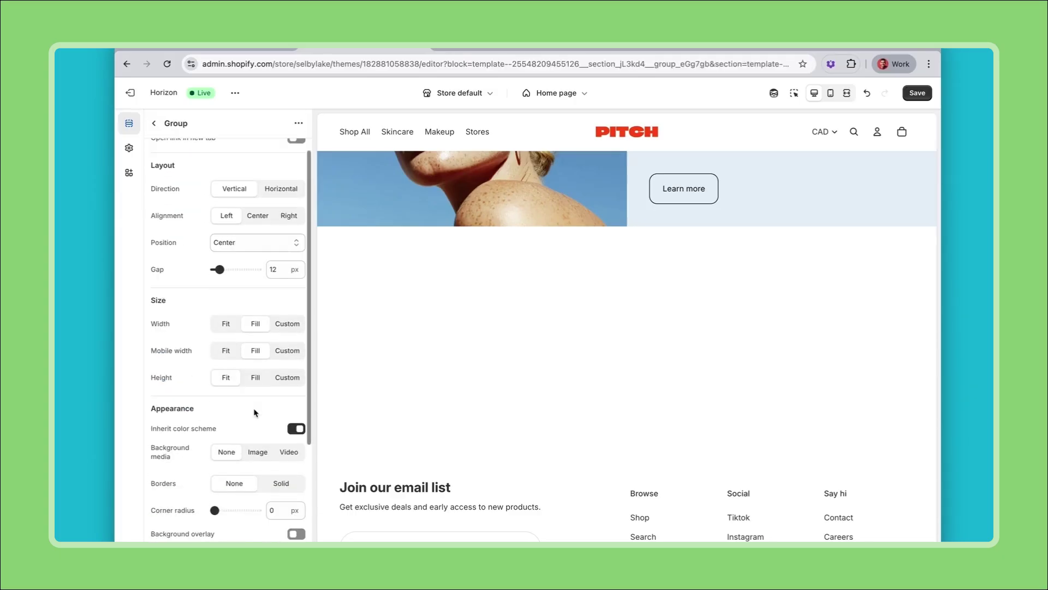
{"action": "left_click", "coordinate": [270, 482]}
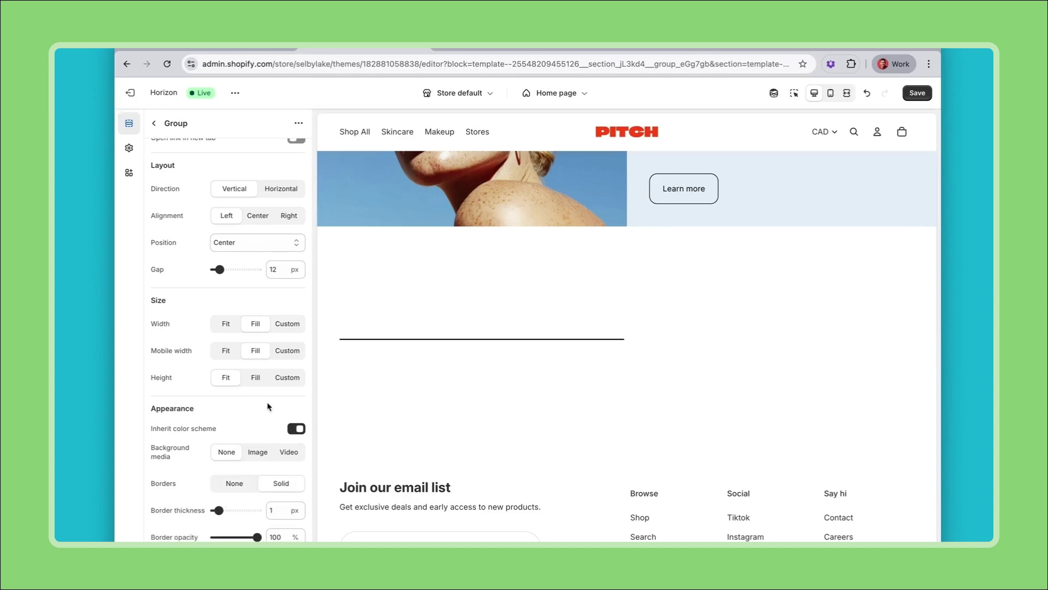
{"action": "left_click", "coordinate": [257, 379]}
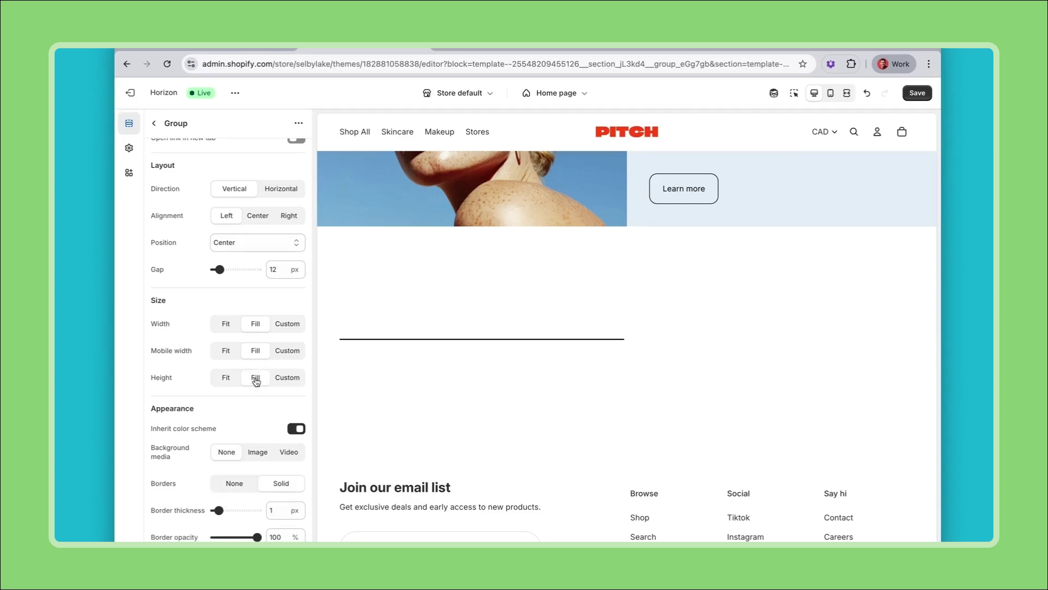
{"action": "left_click", "coordinate": [156, 127]}
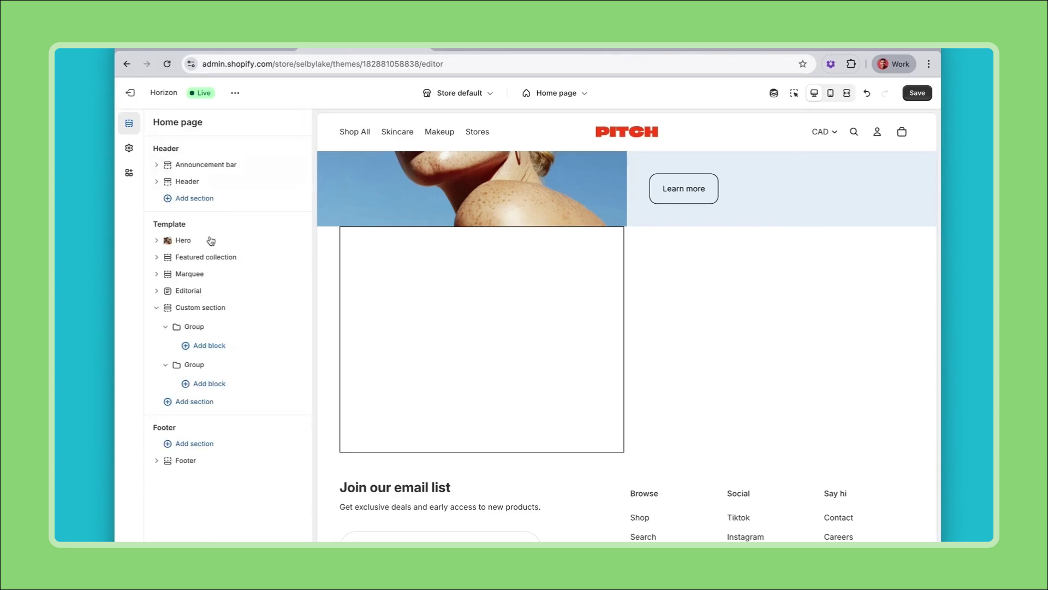
{"action": "left_click", "coordinate": [215, 365]}
{"action": "left_click", "coordinate": [256, 438]}
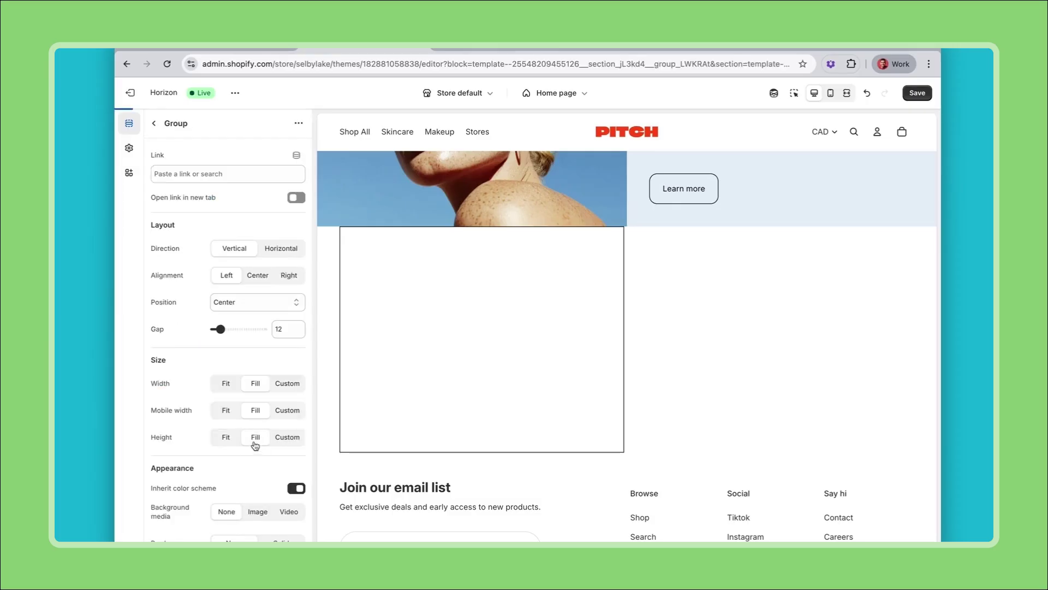
{"action": "scroll", "coordinate": [257, 431], "scroll_direction": "down", "scroll_amount": 3}
{"action": "left_click", "coordinate": [277, 410]}
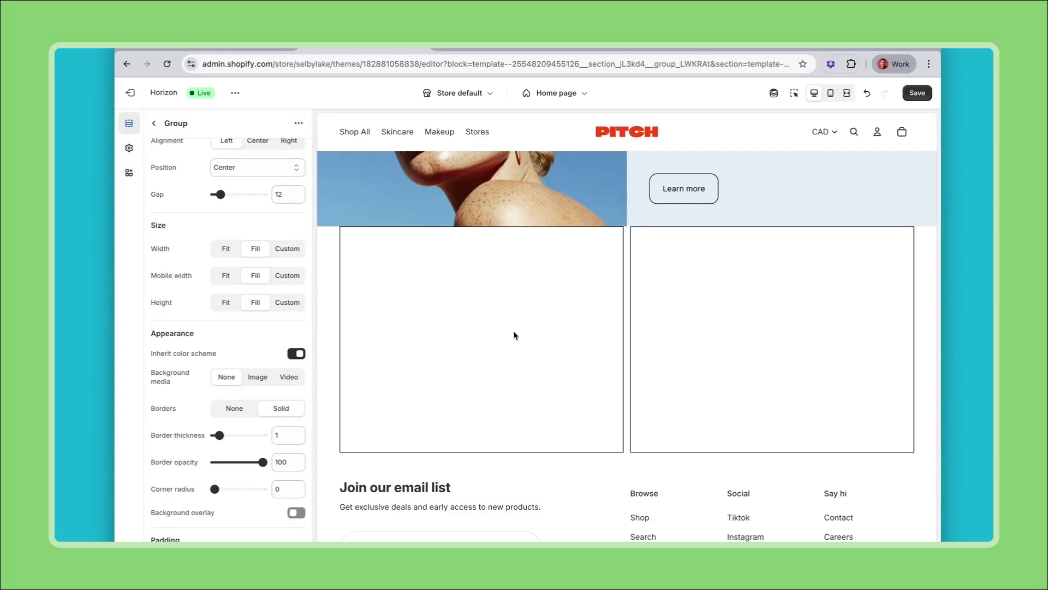
{"action": "left_click", "coordinate": [154, 123]}
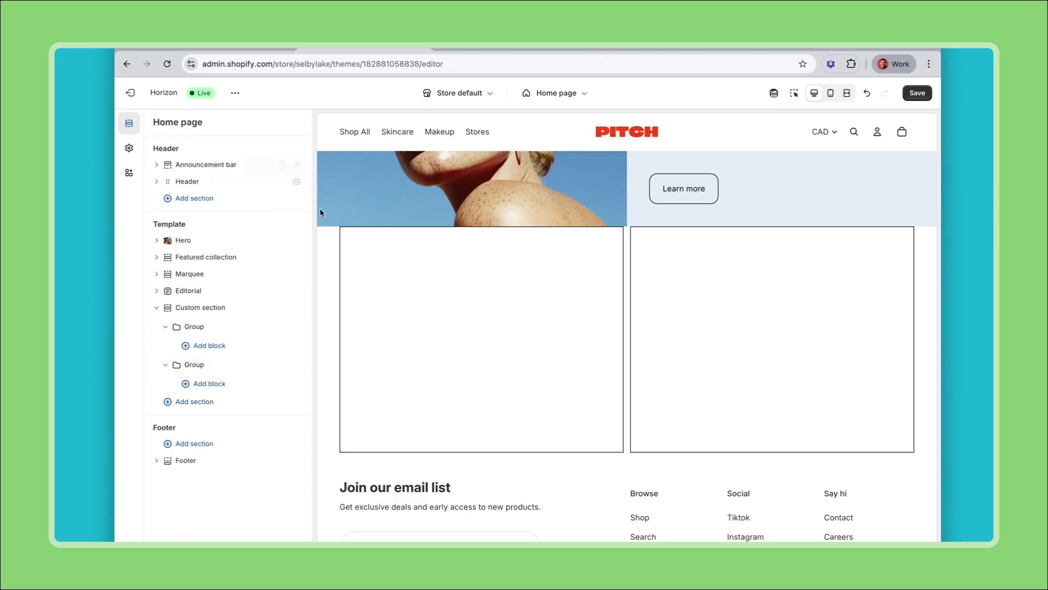
Rename the first group 'Image' and the second 'Grid'.
{"action": "left_click", "coordinate": [199, 328]}
{"action": "left_click", "coordinate": [171, 122]}
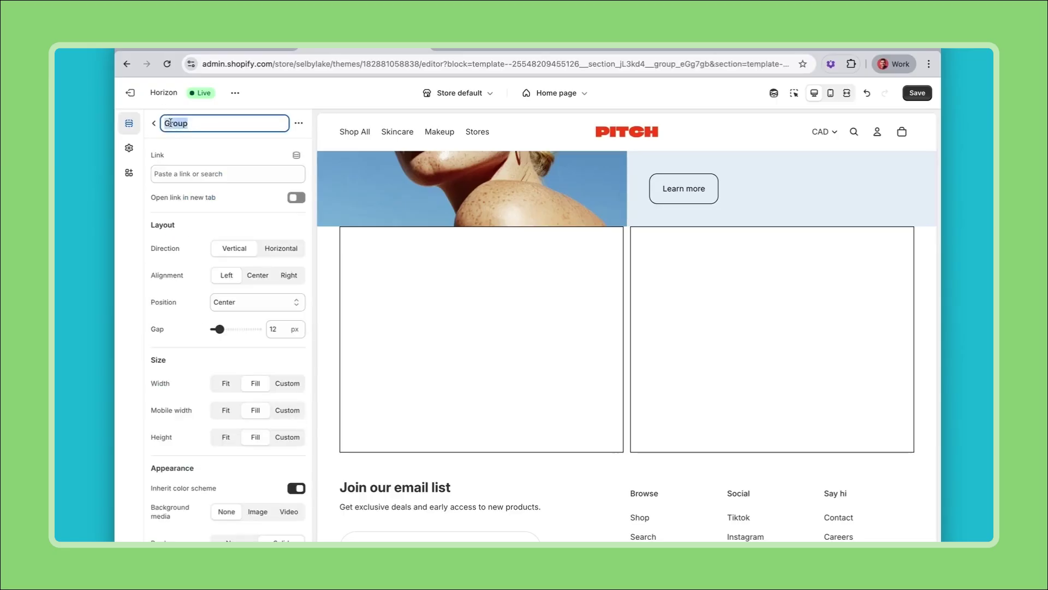
{"action": "type", "text": "Image"}
{"action": "left_click", "coordinate": [154, 122]}
{"action": "left_click", "coordinate": [201, 365]}
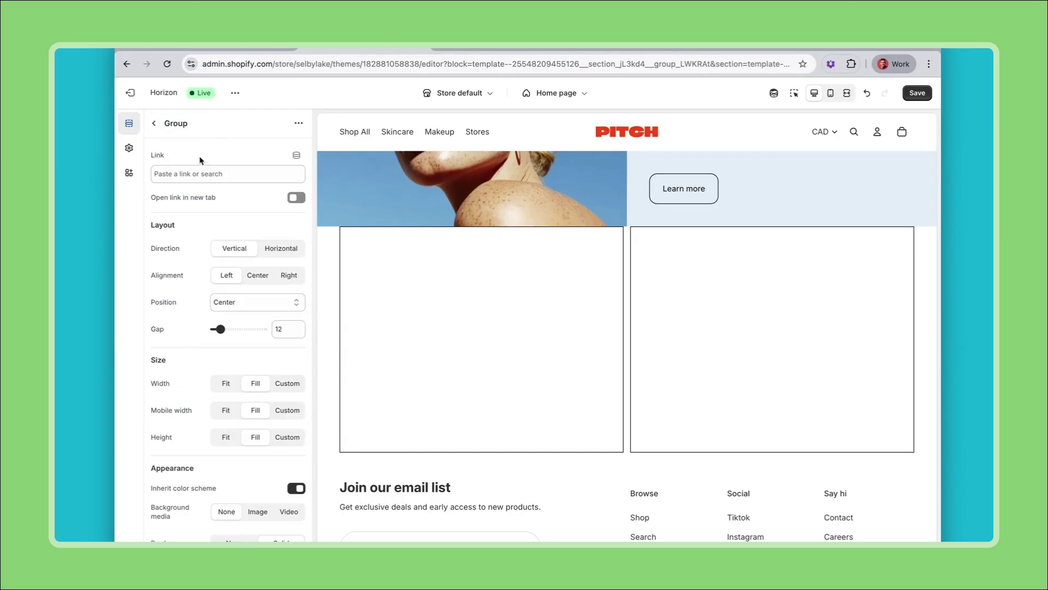
{"action": "left_click", "coordinate": [170, 123]}
{"action": "type", "text": "Grid"}
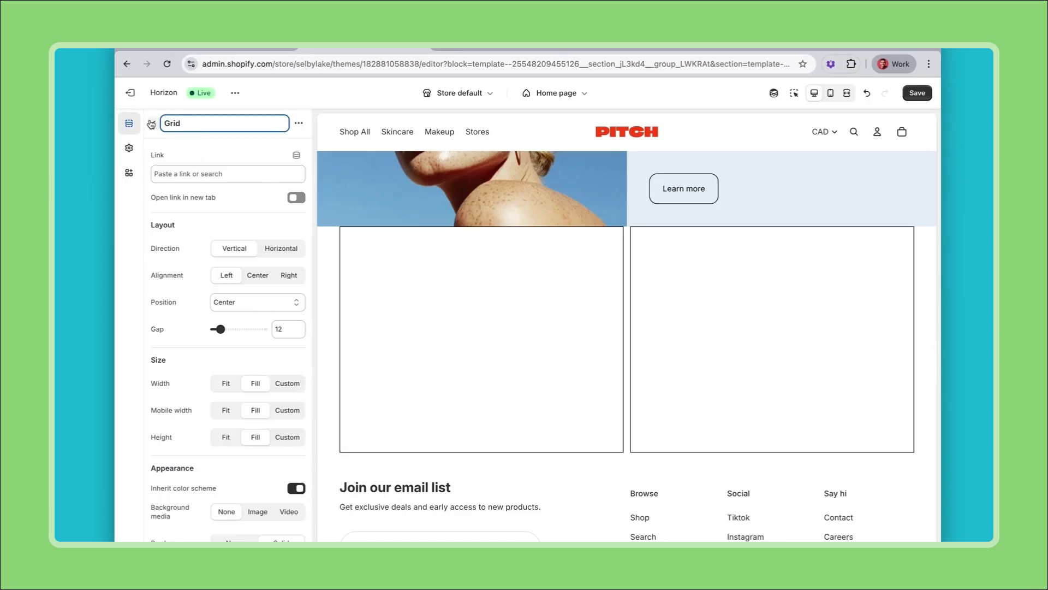
{"action": "left_click", "coordinate": [151, 124]}
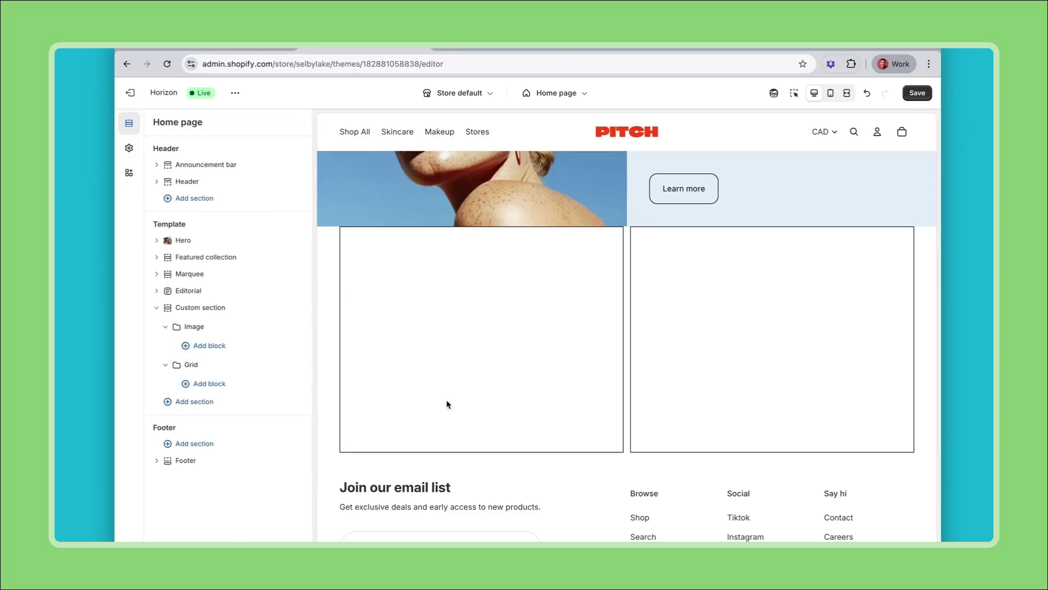
Add an Image block inside the Image group showing the image-1 face photo.
{"action": "left_click", "coordinate": [211, 346]}
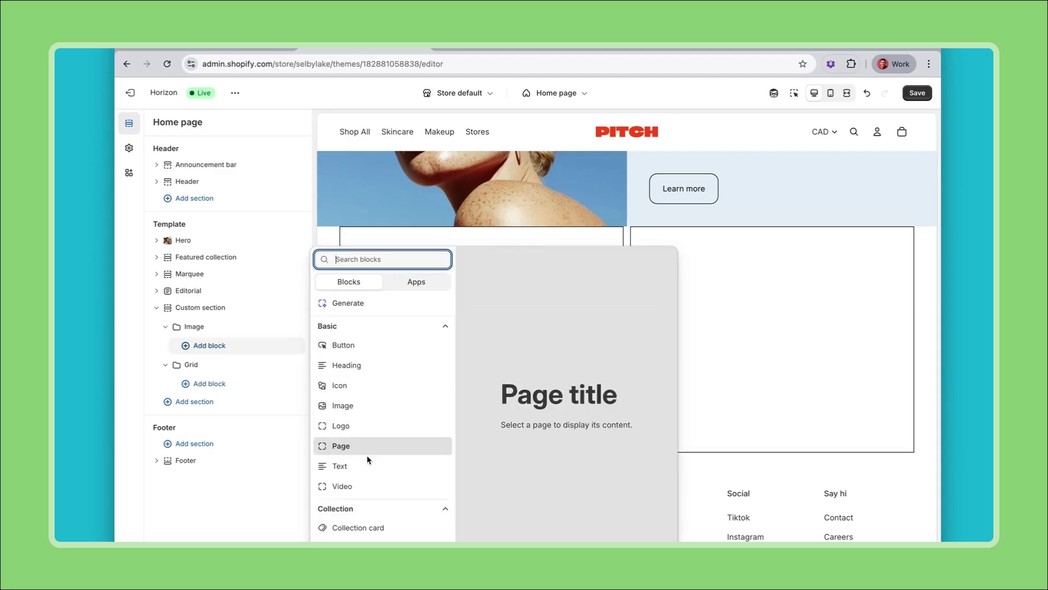
{"action": "left_click", "coordinate": [343, 406]}
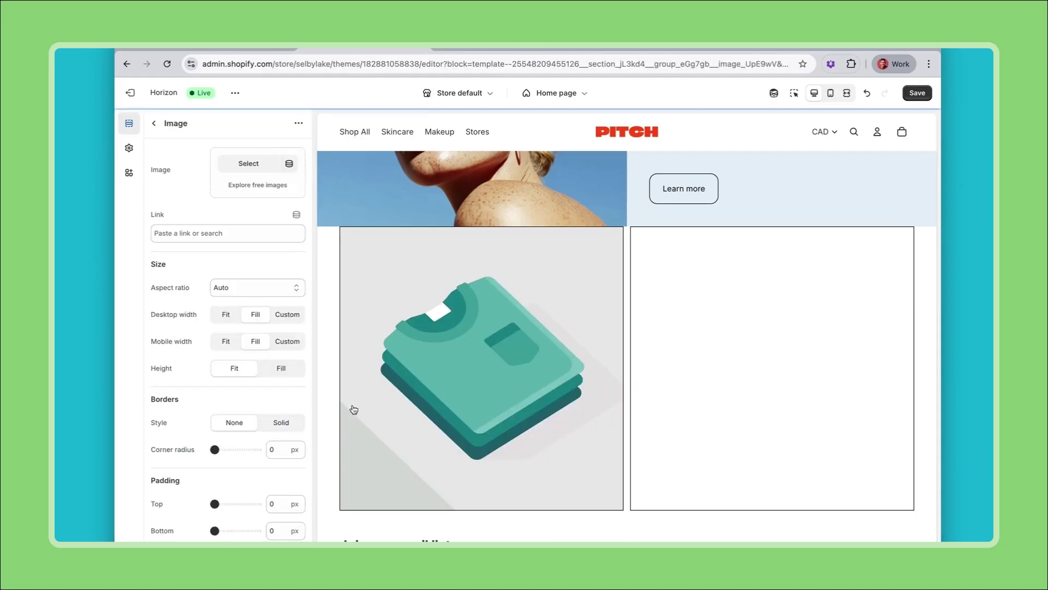
{"action": "left_click", "coordinate": [244, 166]}
{"action": "scroll", "coordinate": [483, 426], "scroll_direction": "down", "scroll_amount": 4}
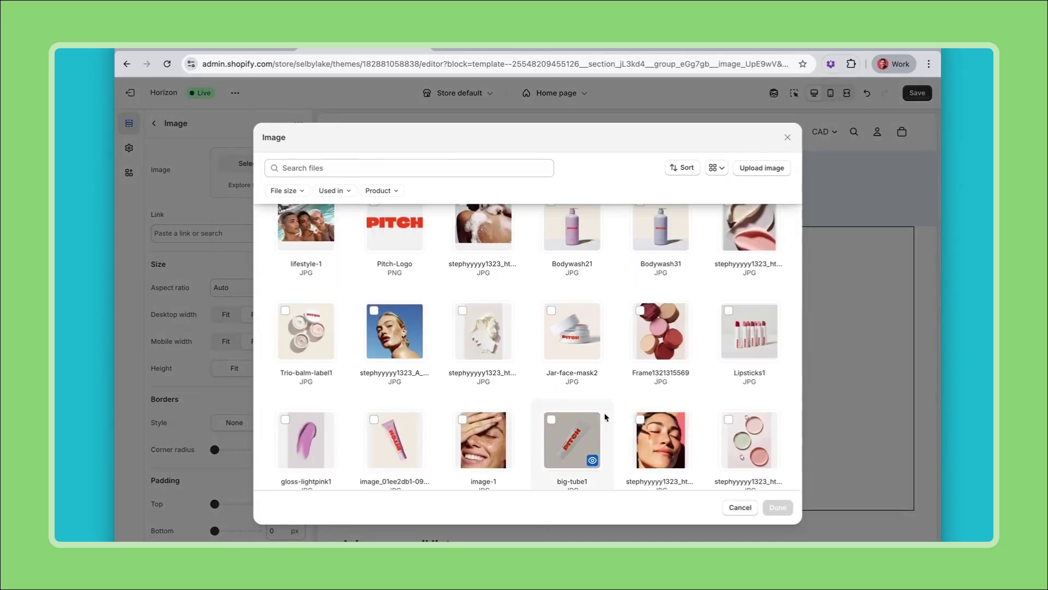
{"action": "left_click", "coordinate": [483, 439]}
{"action": "left_click", "coordinate": [777, 507]}
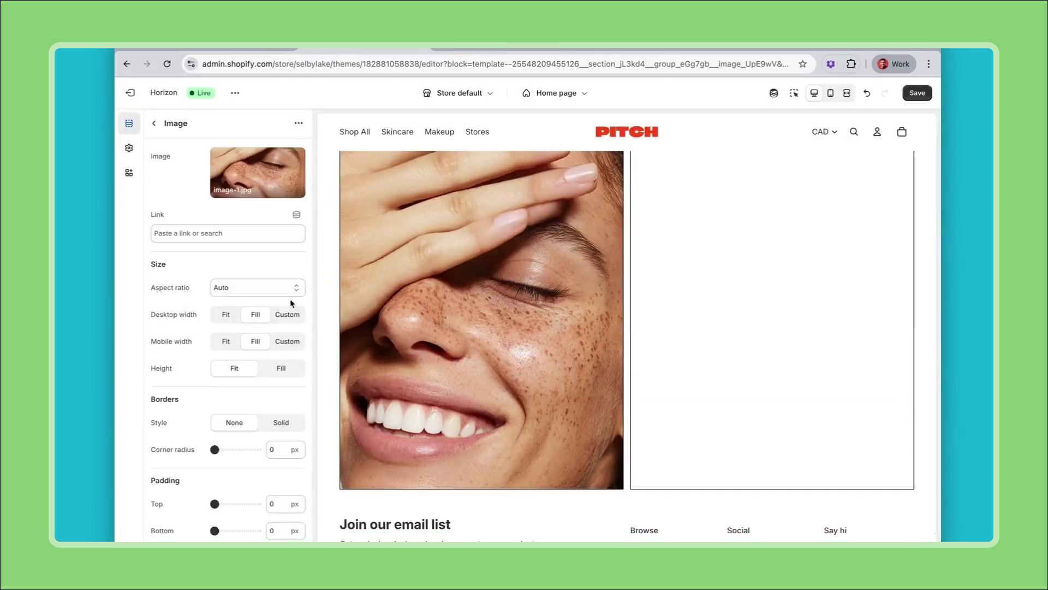
Set the photo's aspect ratio to Square.
{"action": "left_click", "coordinate": [288, 288]}
{"action": "left_click", "coordinate": [285, 300]}
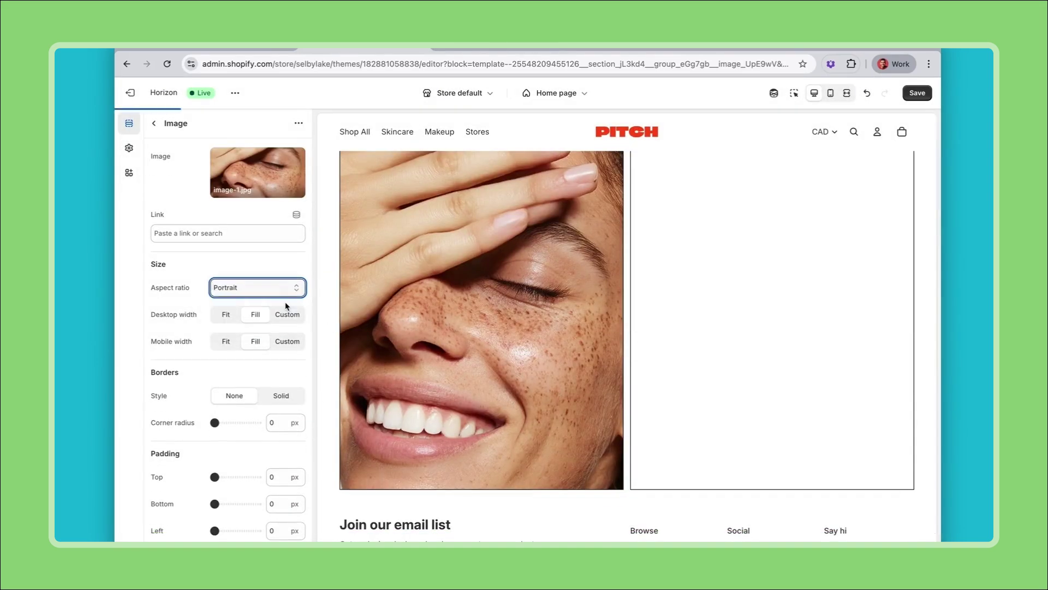
{"action": "left_click", "coordinate": [278, 283]}
{"action": "left_click", "coordinate": [277, 299]}
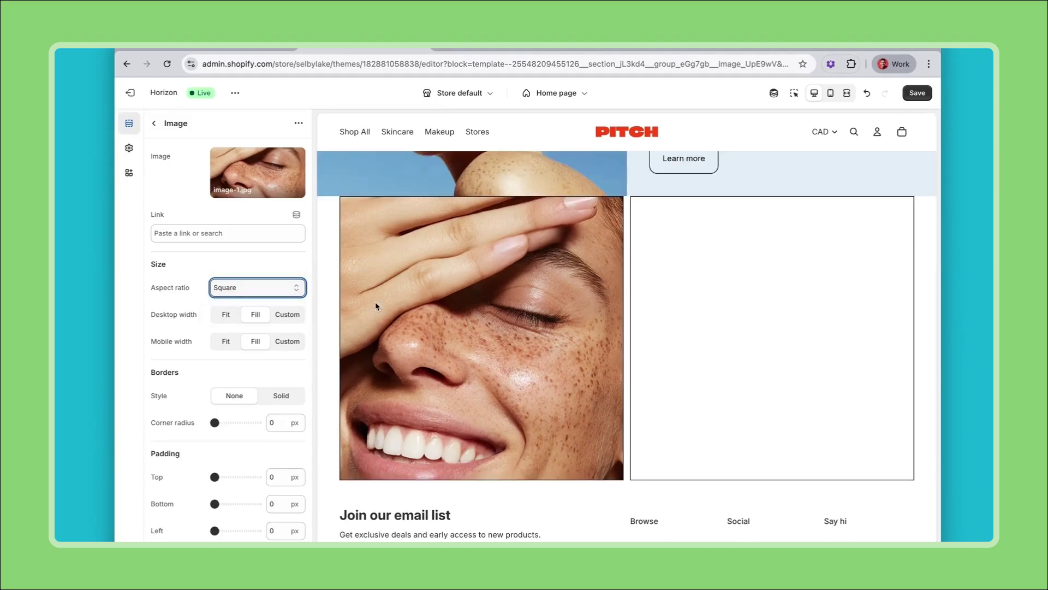
{"action": "left_click", "coordinate": [154, 123]}
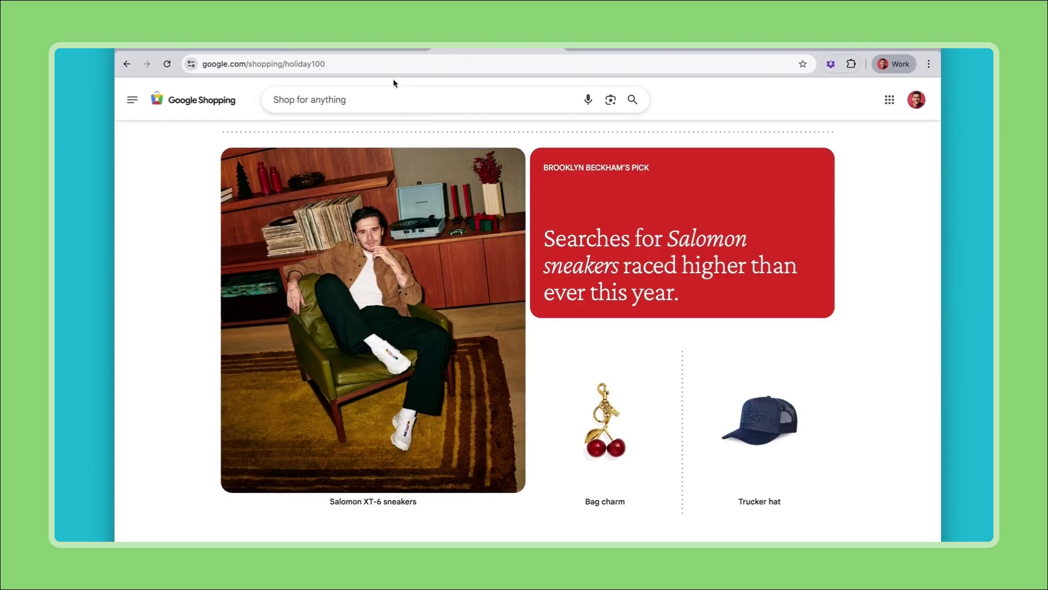
Insert a Shop now Button below the photo, linked to All Products, styled as Link.
{"action": "left_click", "coordinate": [372, 49]}
{"action": "mouse_move", "coordinate": [211, 358]}
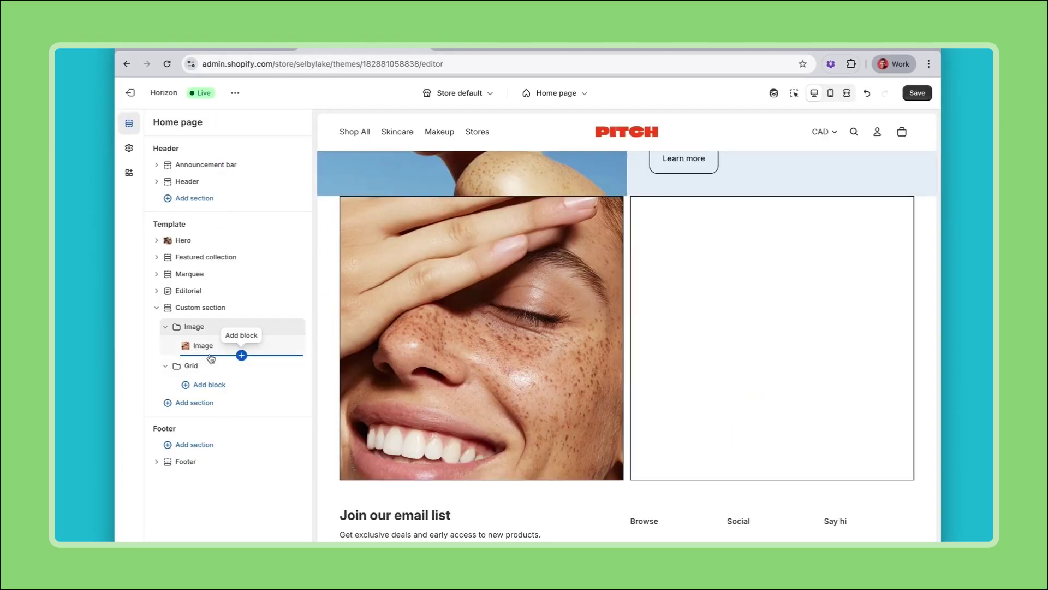
{"action": "left_click", "coordinate": [241, 355]}
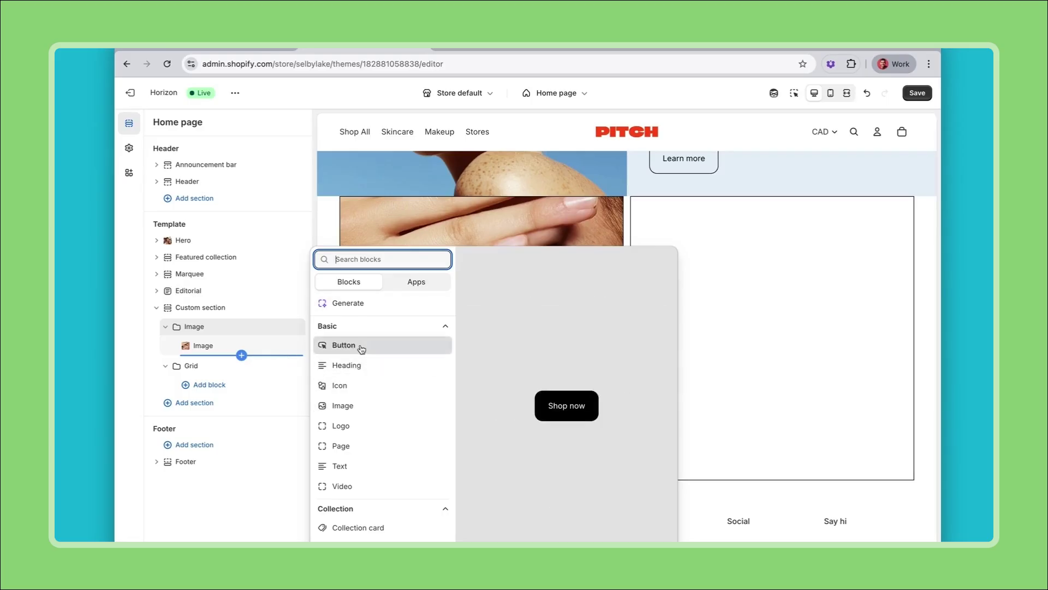
{"action": "key", "text": "Escape"}
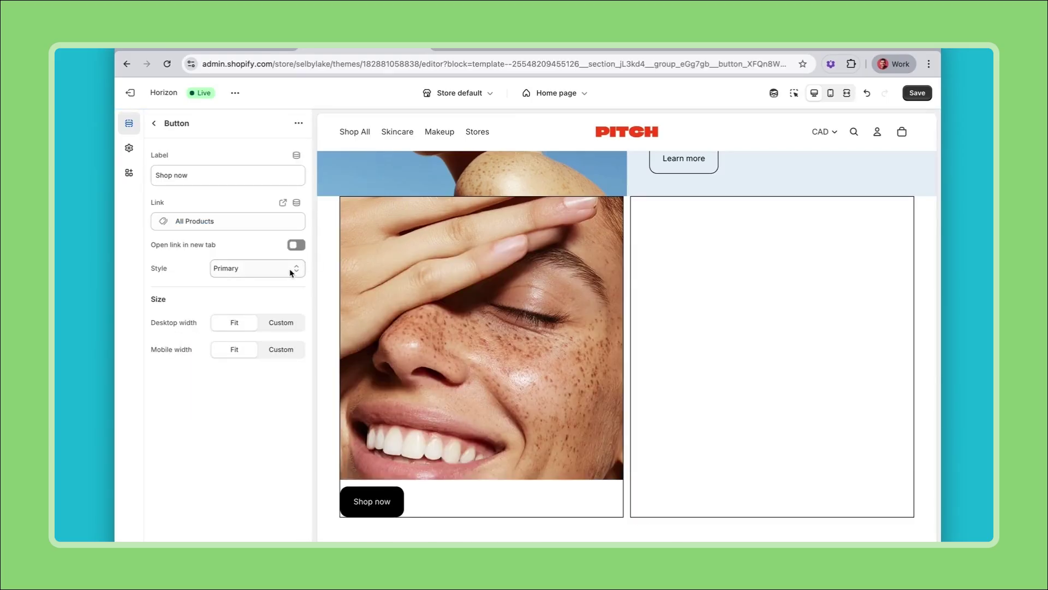
{"action": "left_click", "coordinate": [291, 270]}
{"action": "left_click", "coordinate": [282, 297]}
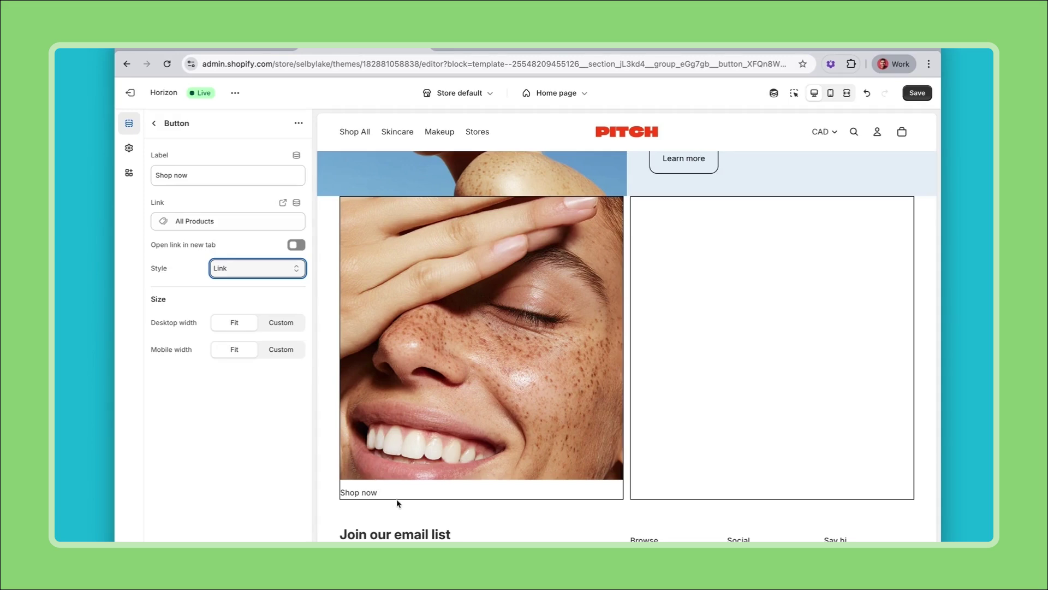
{"action": "left_click", "coordinate": [155, 122]}
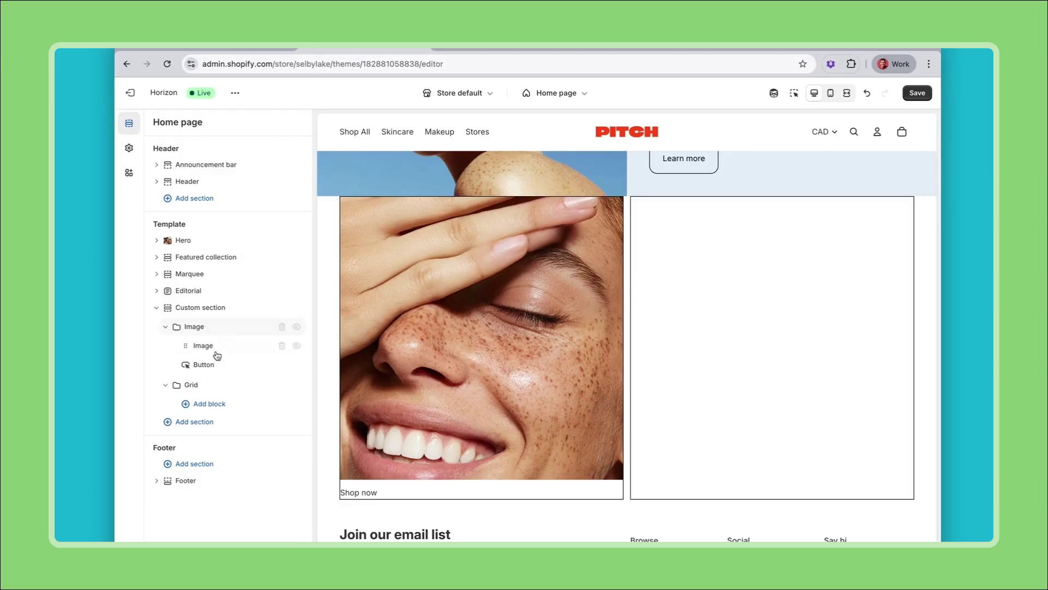
Set the Image group's alignment to Center so Shop now sits under the photo.
{"action": "left_click", "coordinate": [211, 328]}
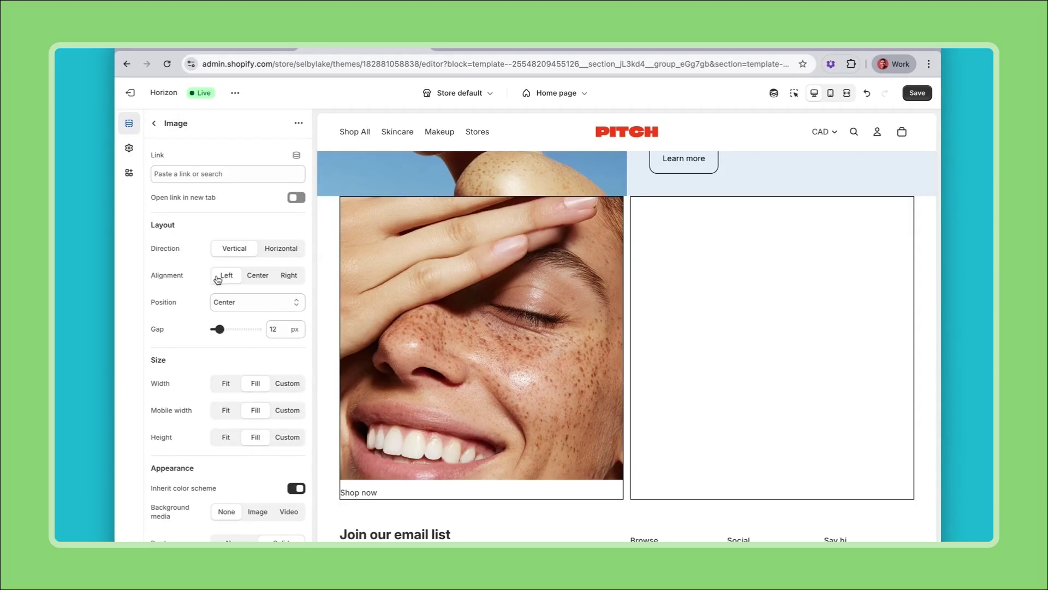
{"action": "left_click", "coordinate": [257, 275]}
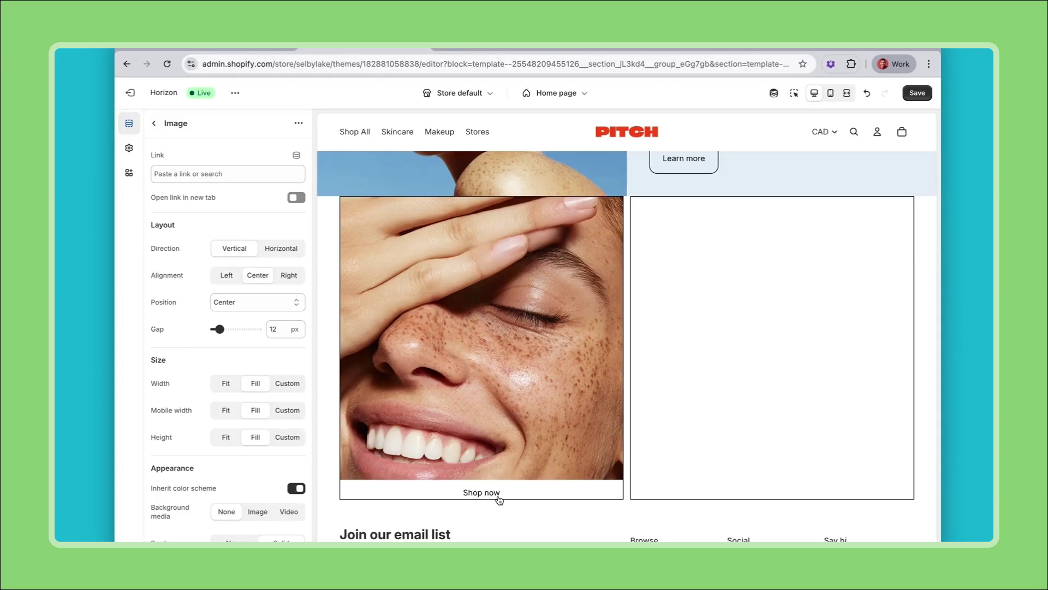
{"action": "left_click", "coordinate": [154, 123]}
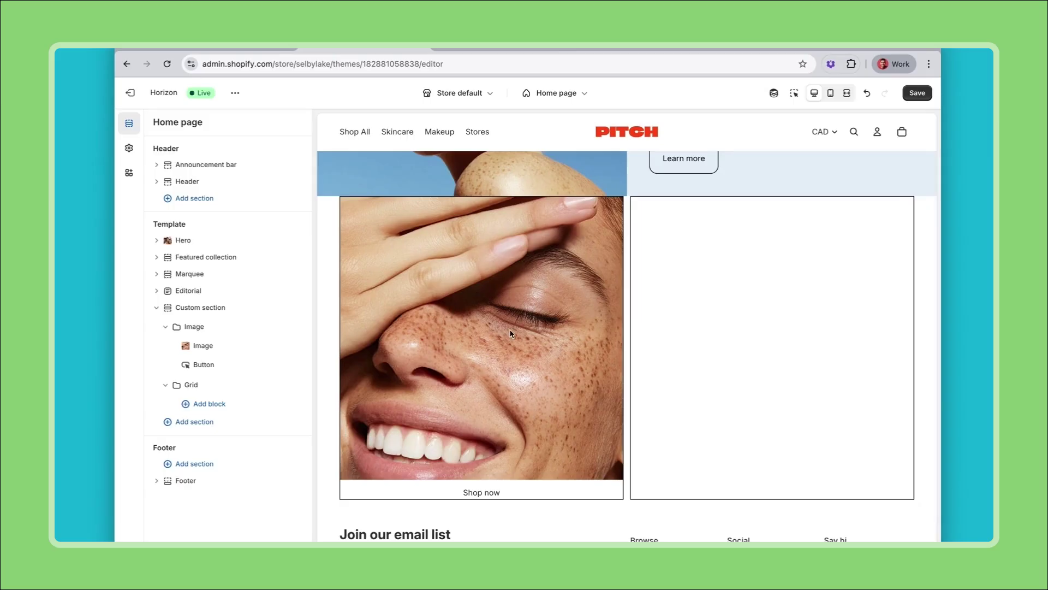
Give the Custom section 50 px top and bottom padding.
{"action": "left_click", "coordinate": [249, 308]}
{"action": "scroll", "coordinate": [252, 404], "scroll_direction": "down", "scroll_amount": 2}
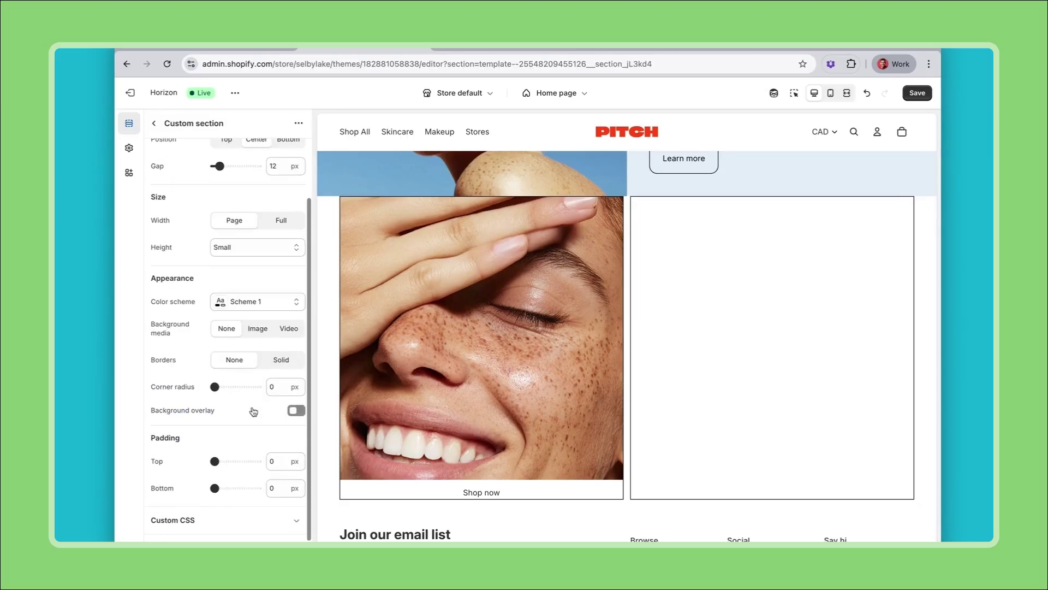
{"action": "left_click", "coordinate": [278, 457]}
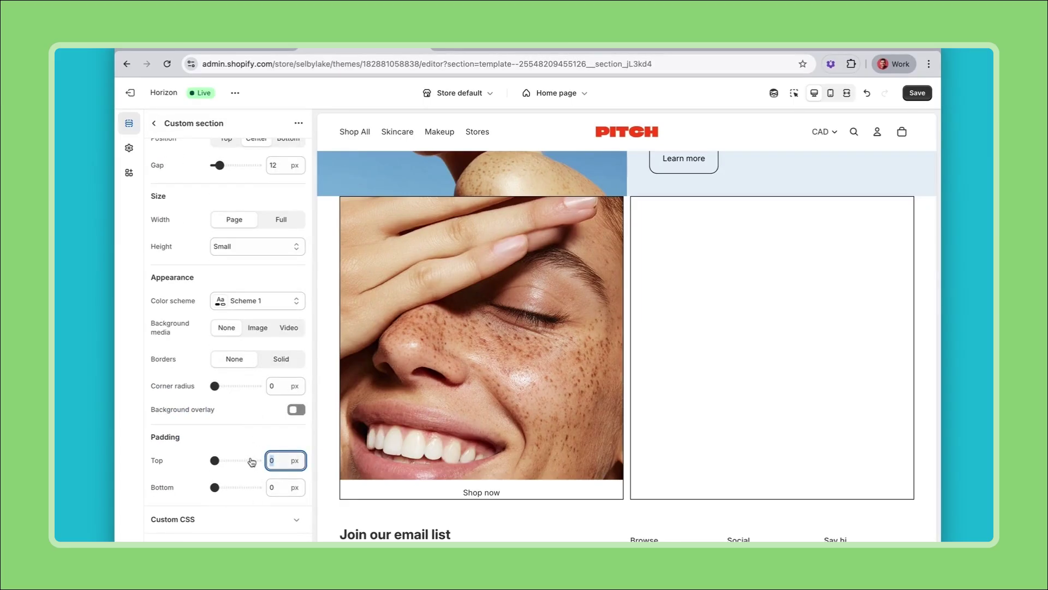
{"action": "type", "text": "50"}
{"action": "left_click", "coordinate": [281, 487]}
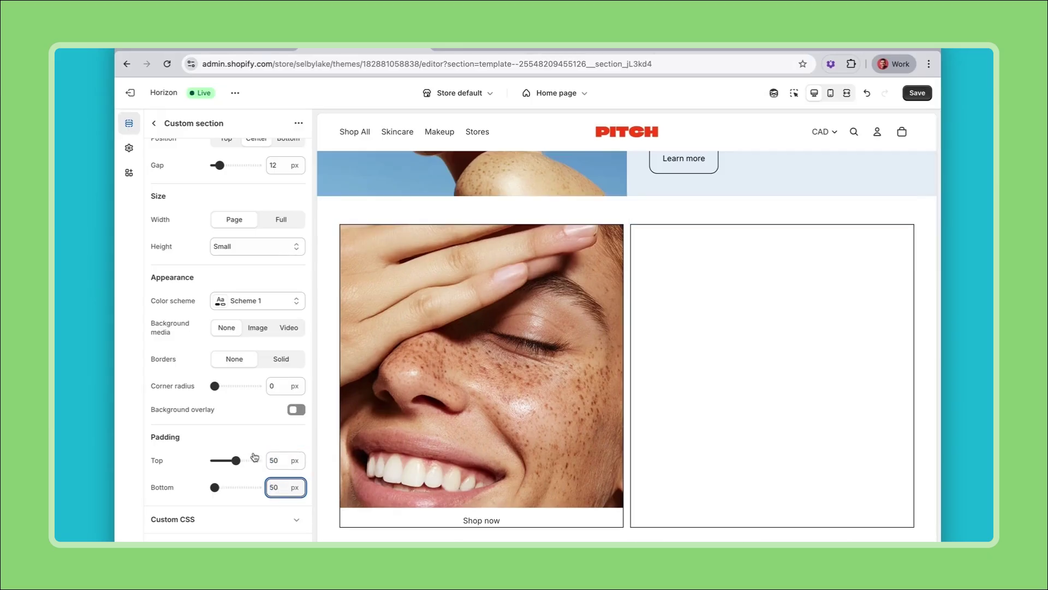
{"action": "type", "text": "50"}
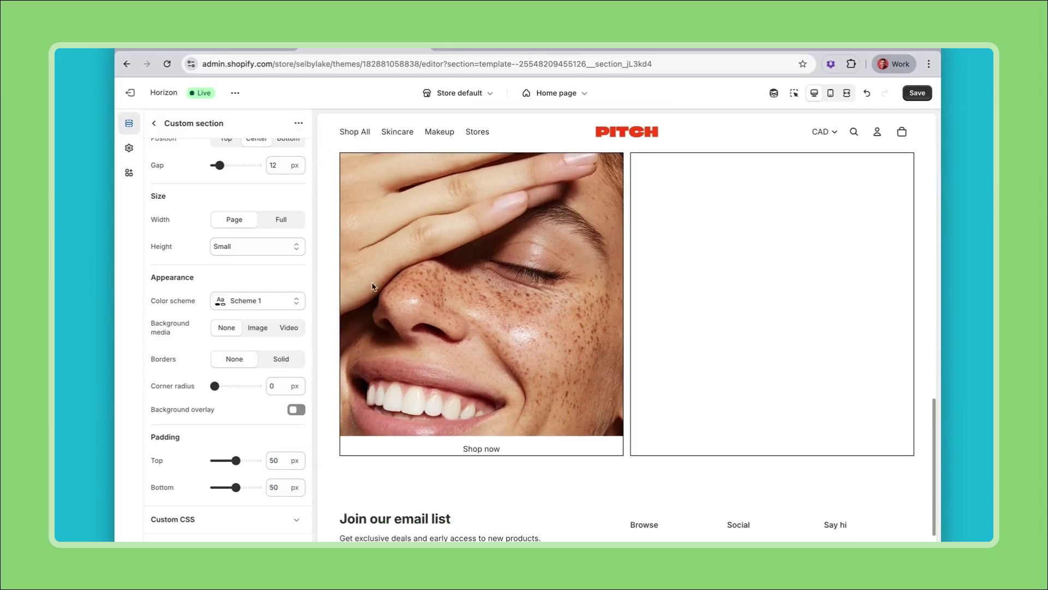
{"action": "left_click", "coordinate": [155, 125]}
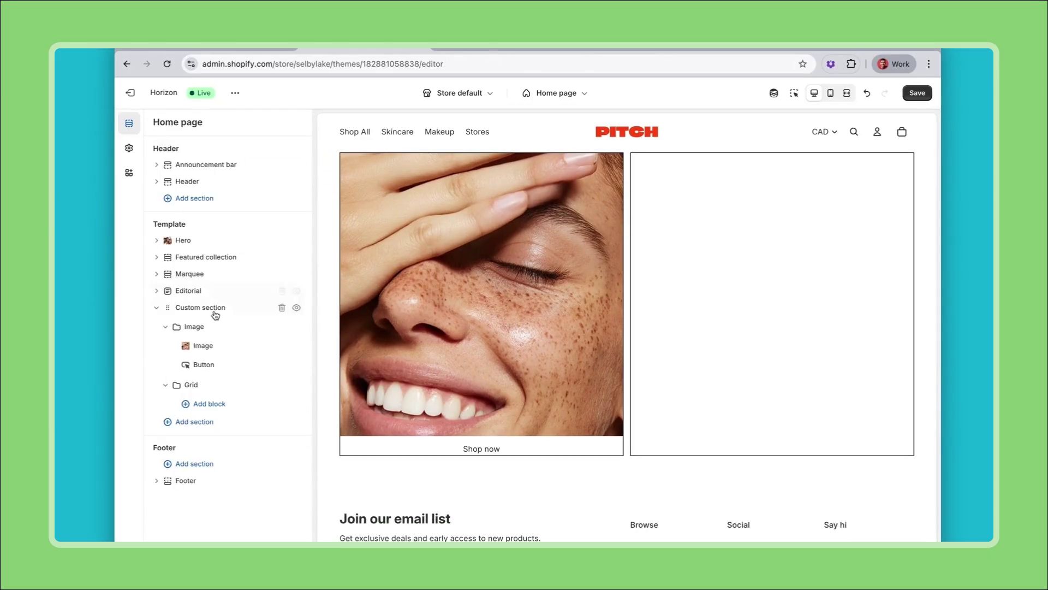
Set the face photo's corner radius to 17 px.
{"action": "left_click", "coordinate": [220, 348]}
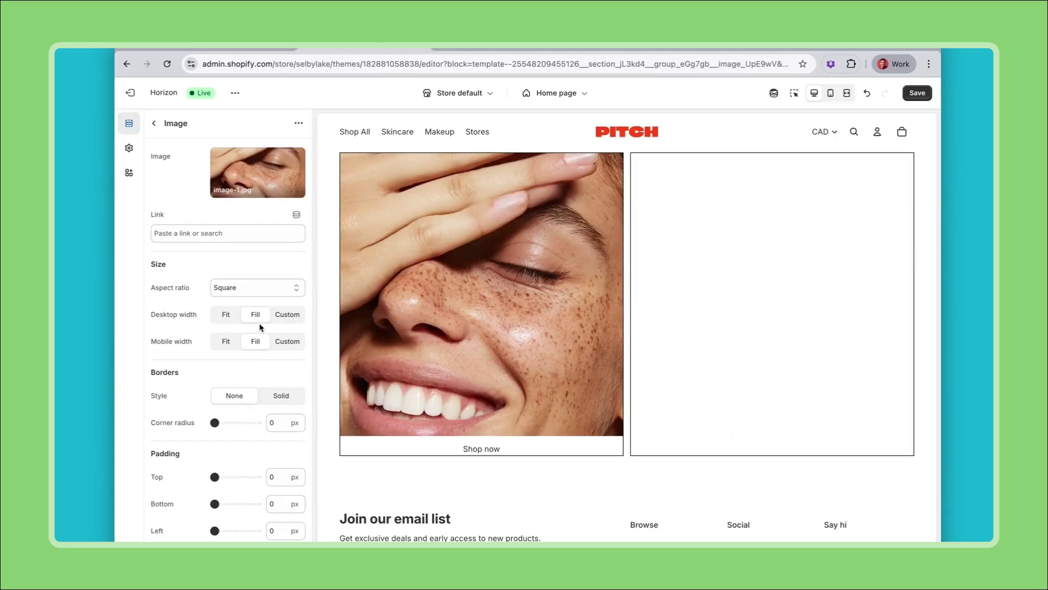
{"action": "scroll", "coordinate": [252, 381], "scroll_direction": "down", "scroll_amount": 1}
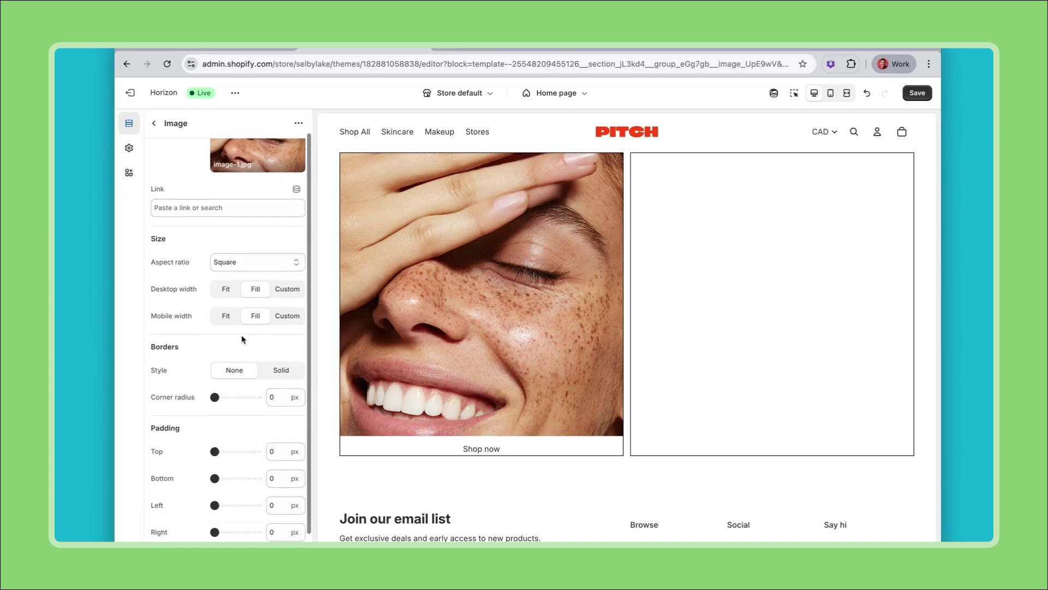
{"action": "left_click_drag", "start_coordinate": [215, 388], "coordinate": [222, 388]}
{"action": "left_click", "coordinate": [482, 366]}
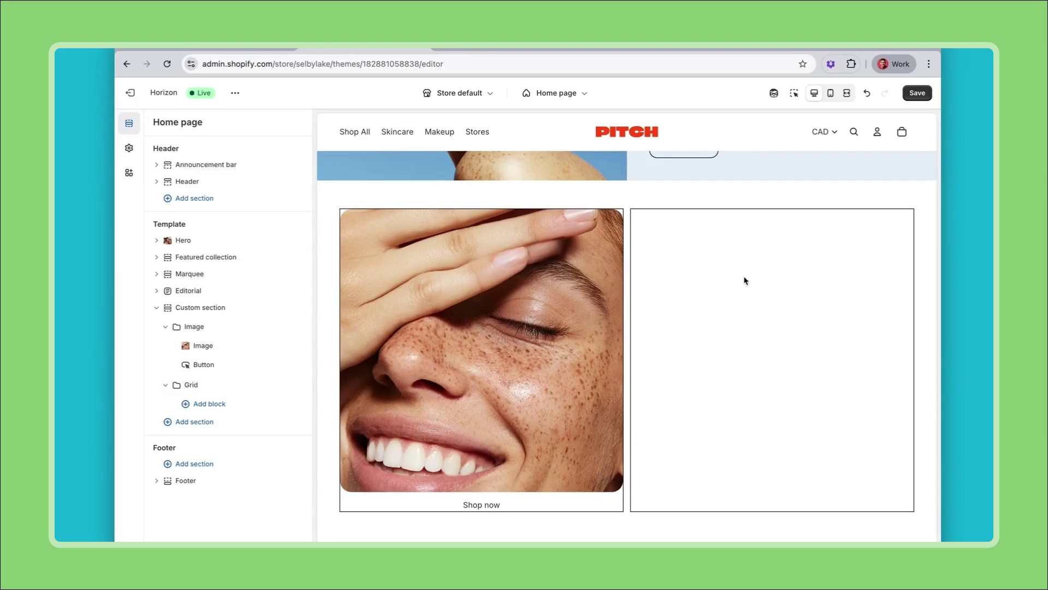
{"action": "key", "text": "ctrl+Tab"}
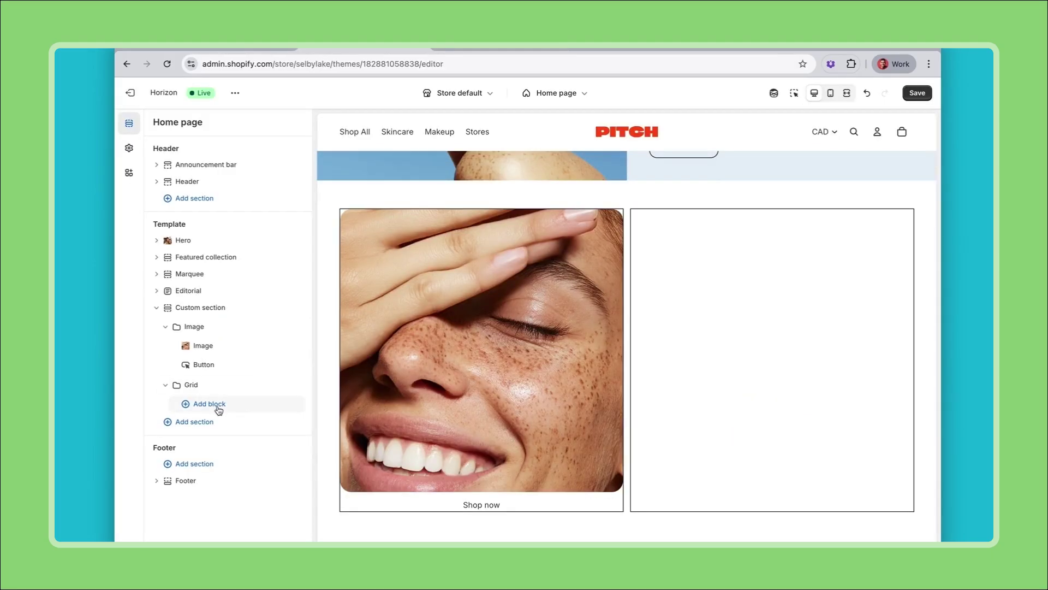
Add a Group block inside Grid, found by searching 'gro', and rename it 'Card'.
{"action": "left_click", "coordinate": [218, 407]}
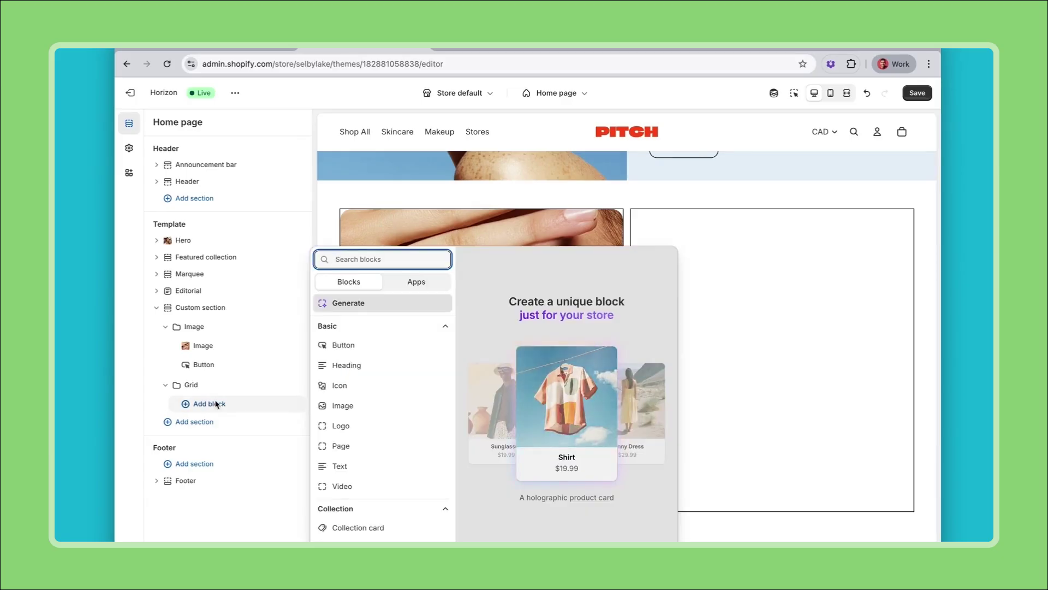
{"action": "type", "text": "gro"}
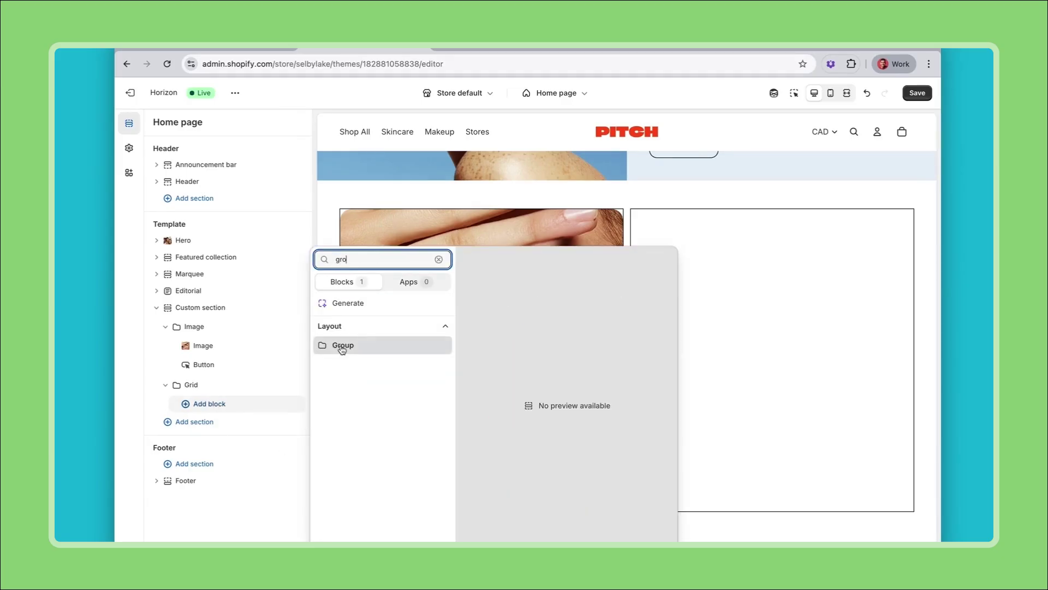
{"action": "left_click", "coordinate": [341, 347]}
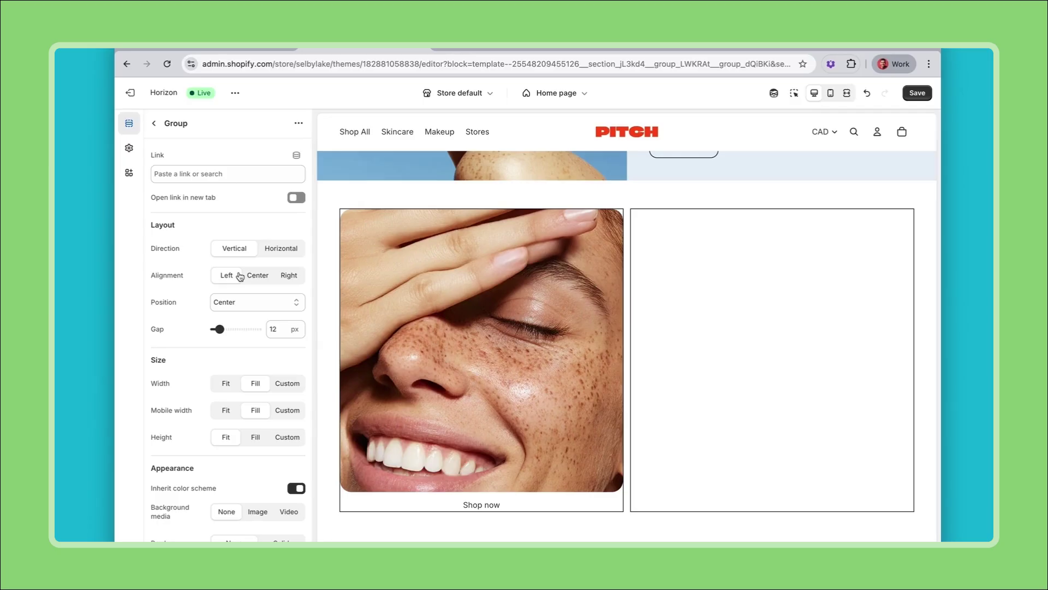
{"action": "left_click", "coordinate": [180, 124]}
{"action": "type", "text": "Car"}
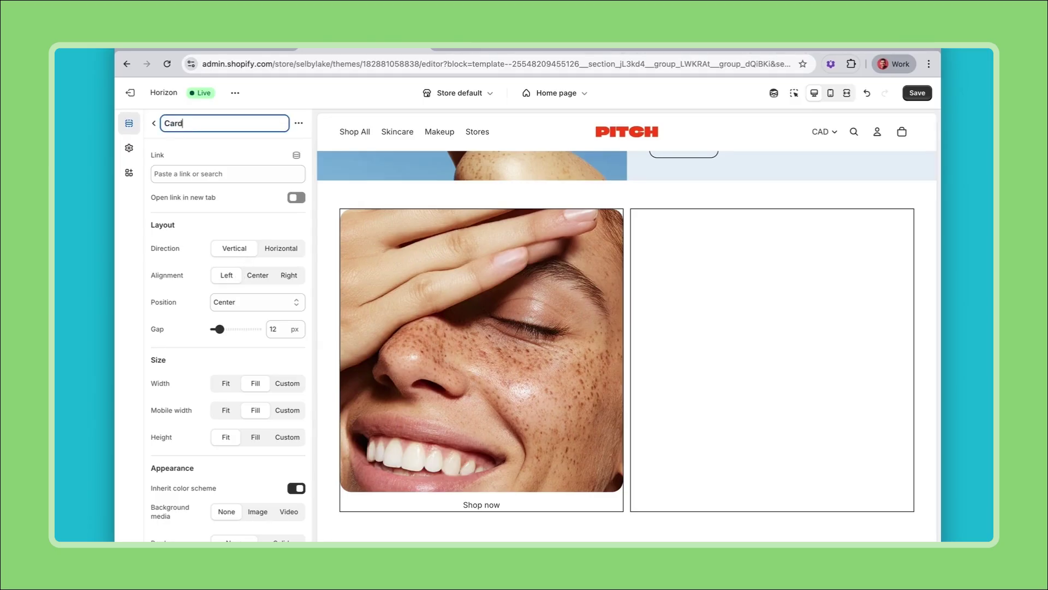
{"action": "type", "text": "d"}
{"action": "left_click", "coordinate": [247, 353]}
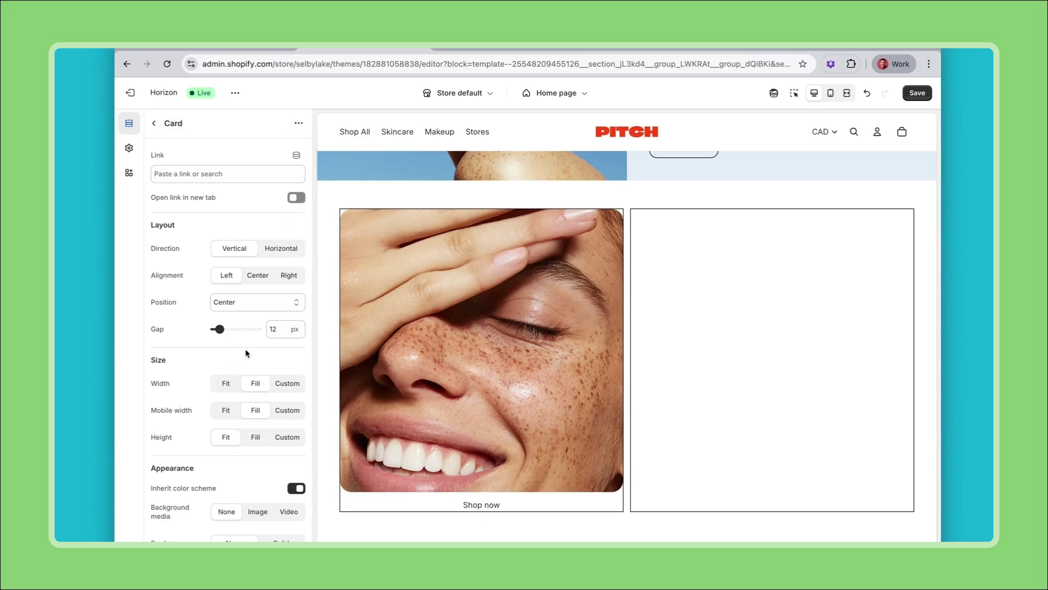
{"action": "scroll", "coordinate": [259, 463], "scroll_direction": "down", "scroll_amount": 2}
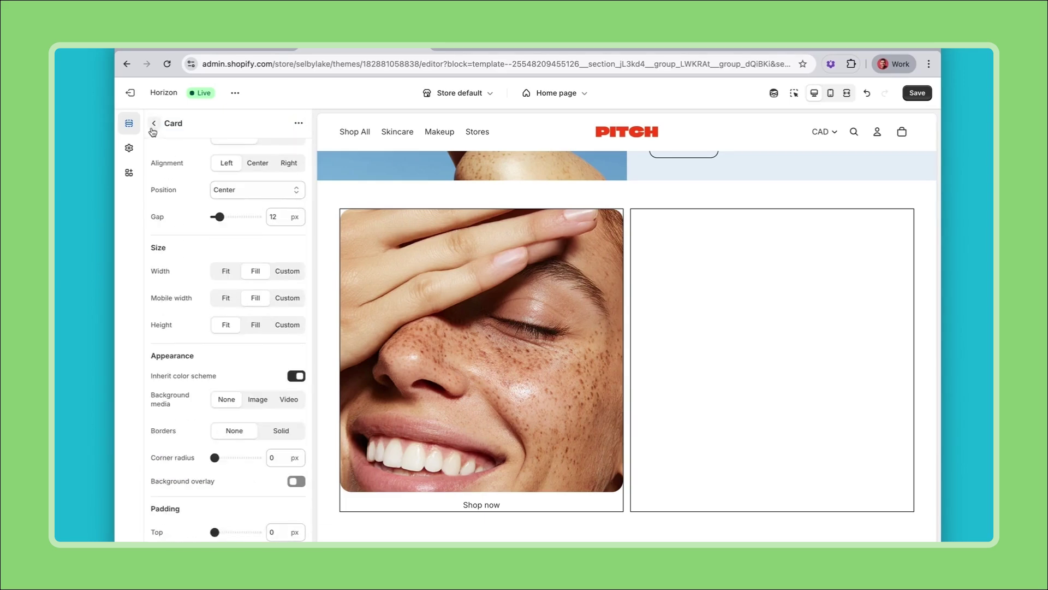
{"action": "left_click", "coordinate": [154, 123]}
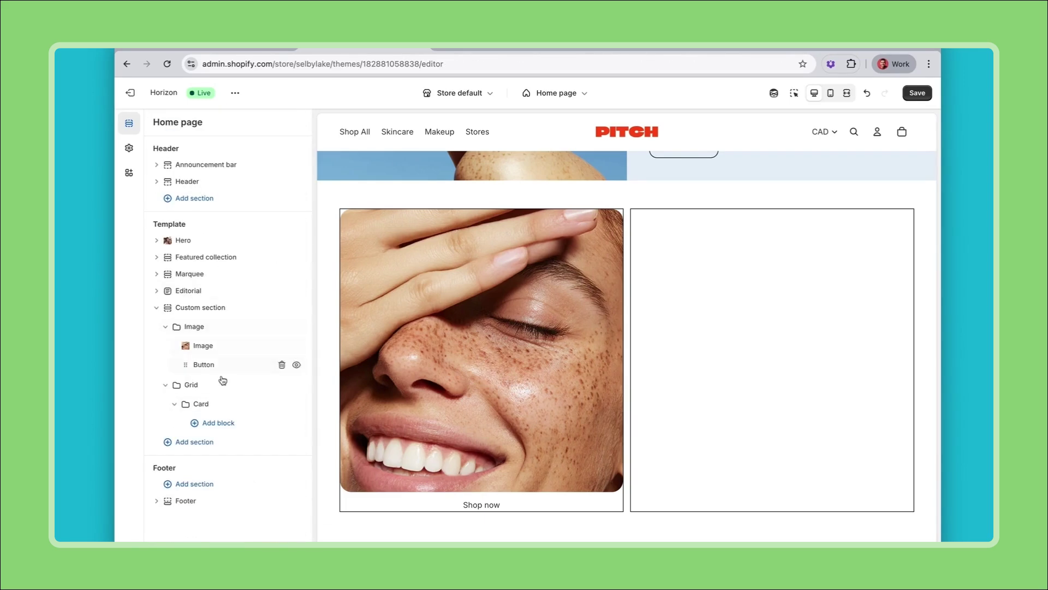
Add a Text block to Card and paste in the celebrity-pick caption copied from Google Shopping.
{"action": "left_click", "coordinate": [219, 423]}
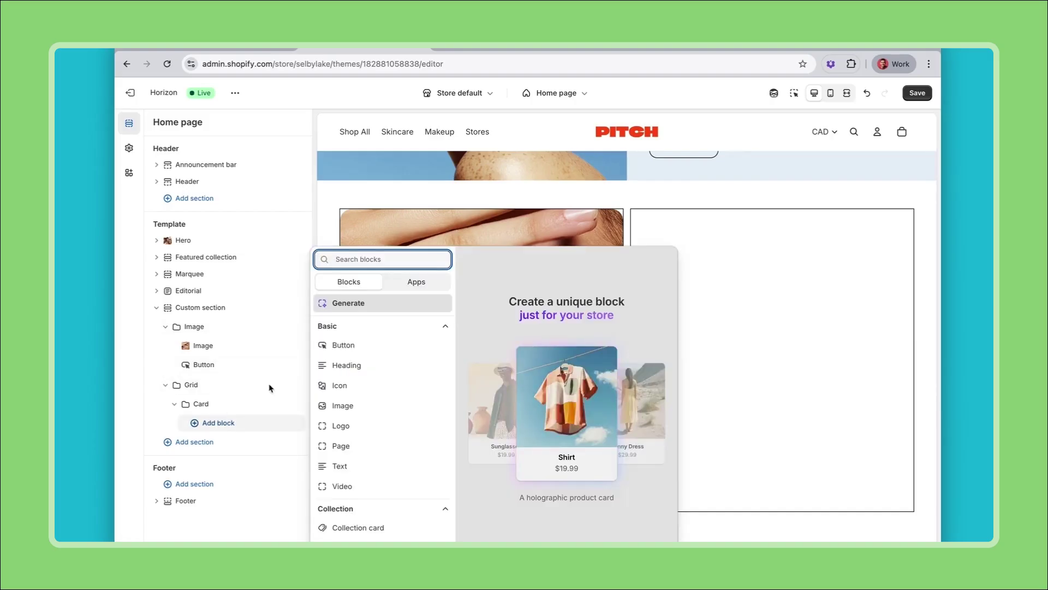
{"action": "left_click", "coordinate": [351, 472]}
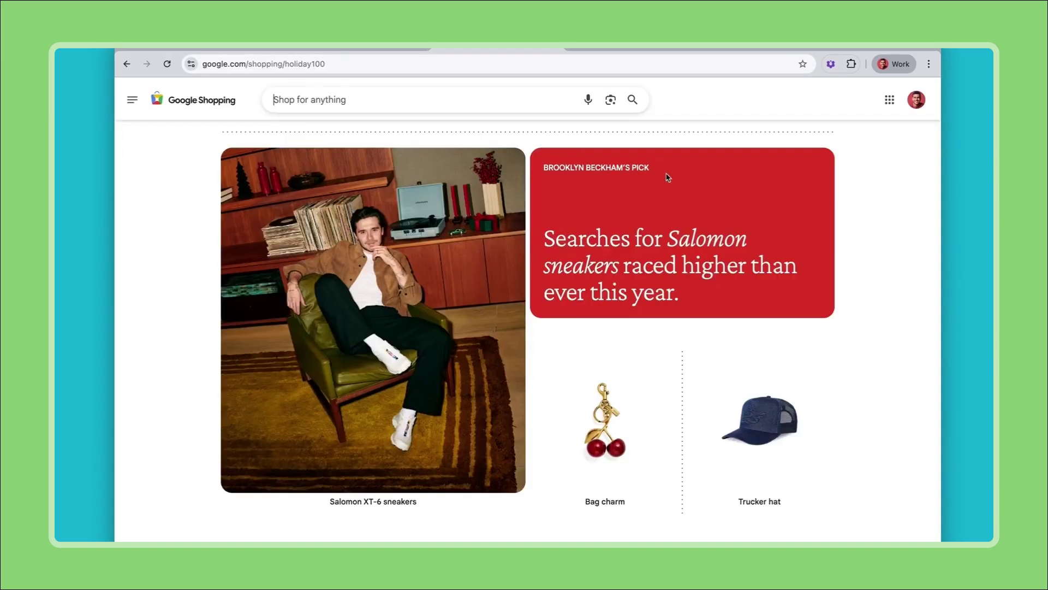
{"action": "left_click_drag", "start_coordinate": [658, 174], "coordinate": [544, 168]}
{"action": "key", "text": "ctrl+c"}
{"action": "key", "text": "ctrl+shift+Tab"}
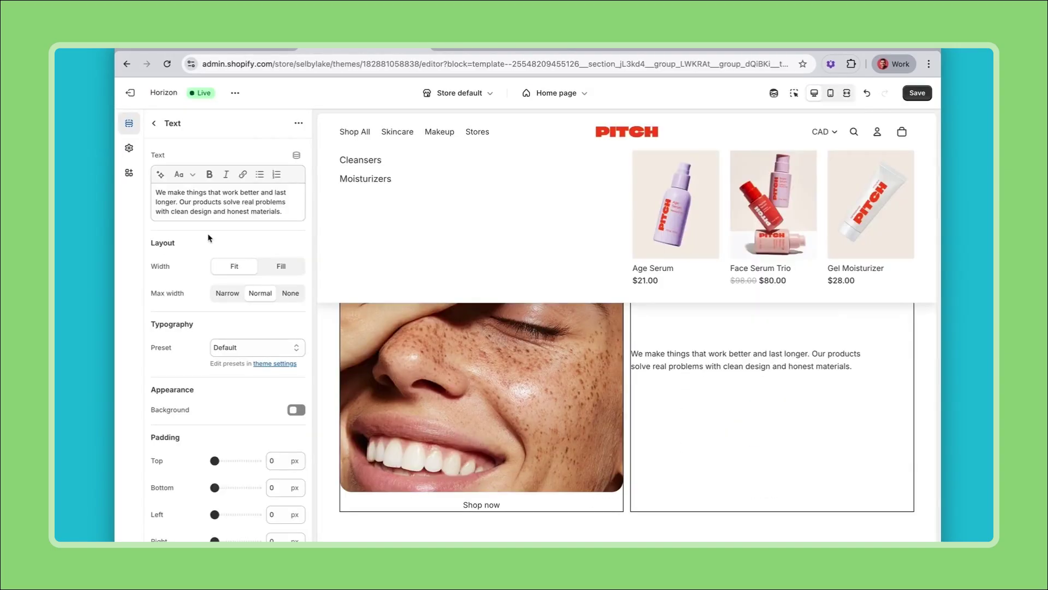
{"action": "left_click_drag", "start_coordinate": [289, 212], "coordinate": [153, 192]}
{"action": "key", "text": "ctrl+v"}
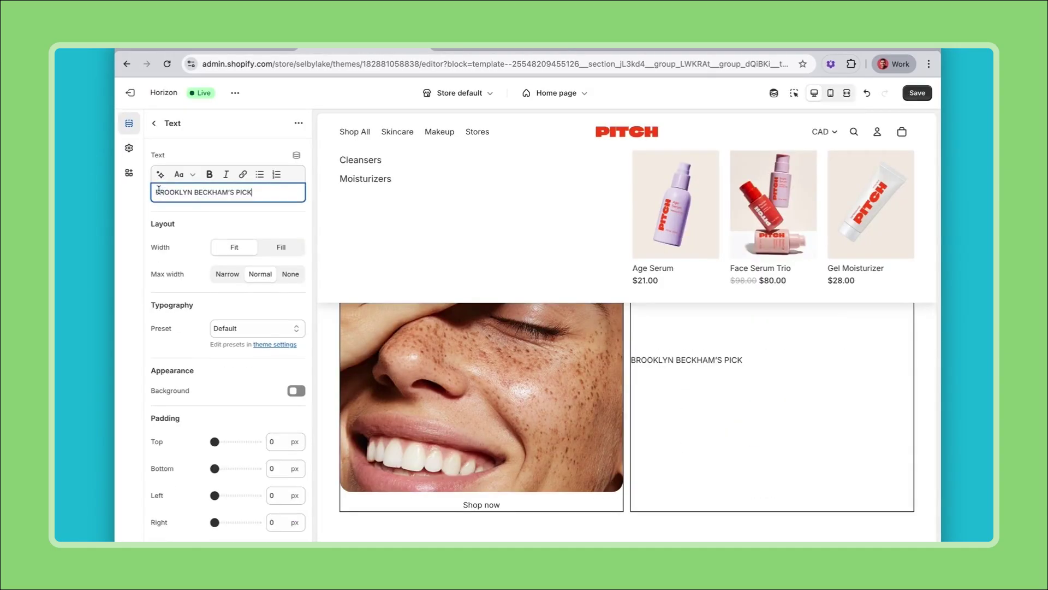
{"action": "left_click", "coordinate": [281, 216]}
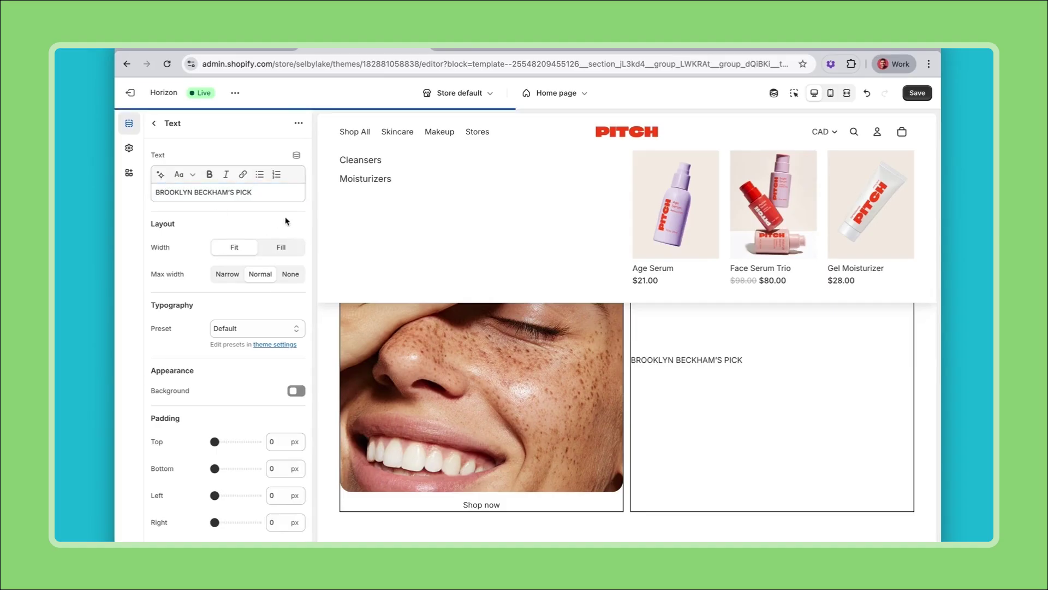
Rename the Text block 'Caption'.
{"action": "left_click", "coordinate": [171, 124]}
{"action": "type", "text": "Caption"}
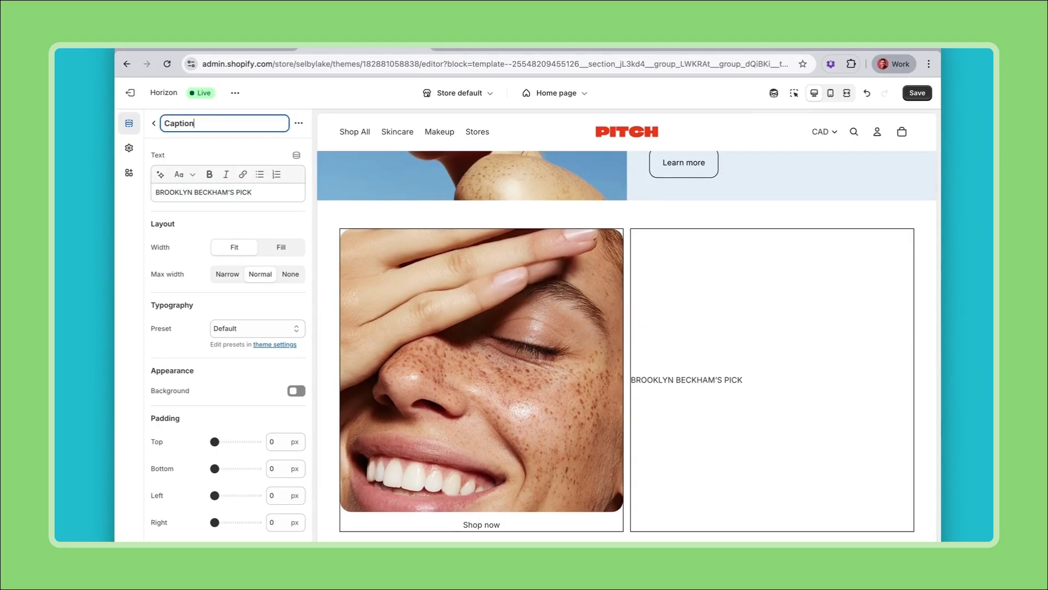
{"action": "left_click", "coordinate": [154, 123]}
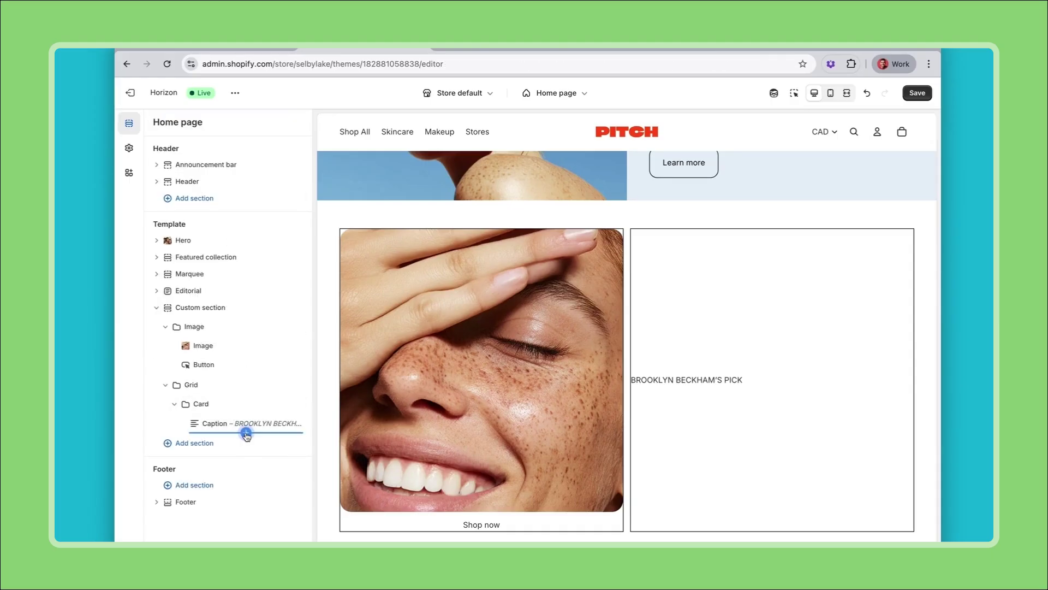
{"action": "left_click", "coordinate": [246, 433]}
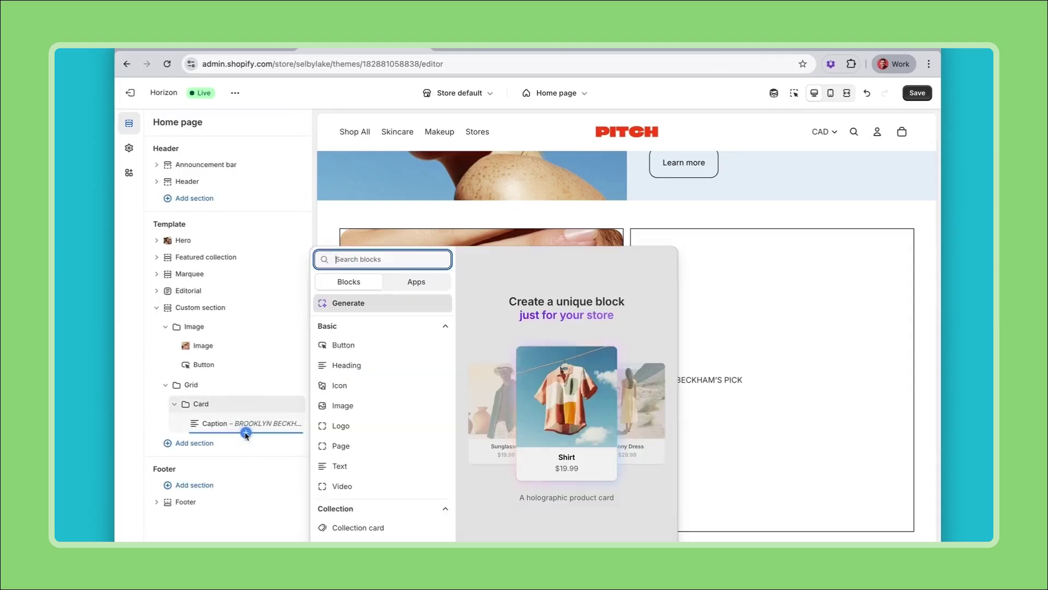
Add a Heading block to the Card and paste in the Salomon sneakers headline copied from Google Shopping.
{"action": "left_click", "coordinate": [345, 371]}
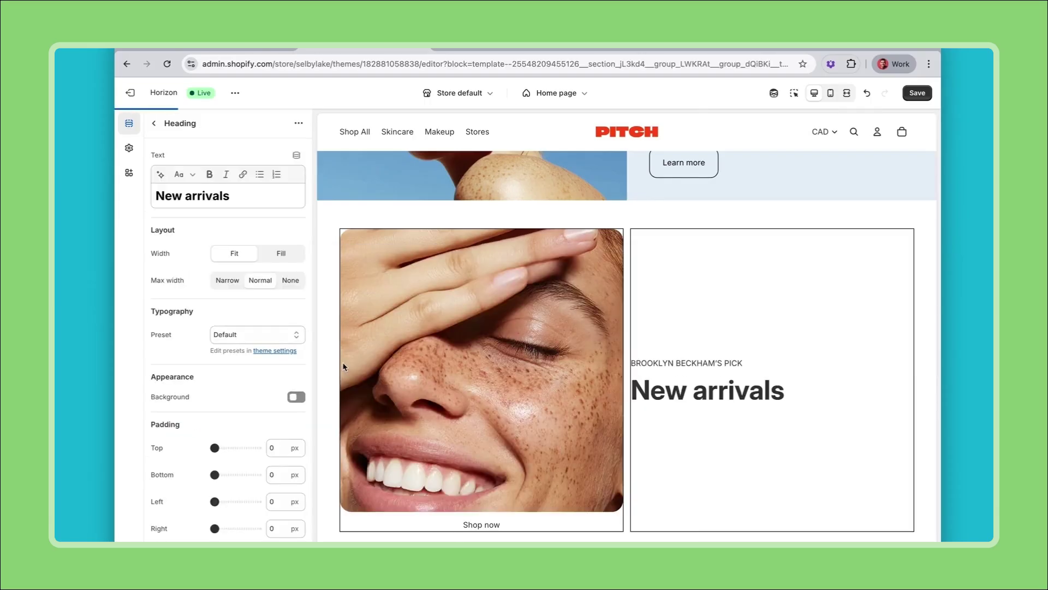
{"action": "key", "text": "ctrl+Tab"}
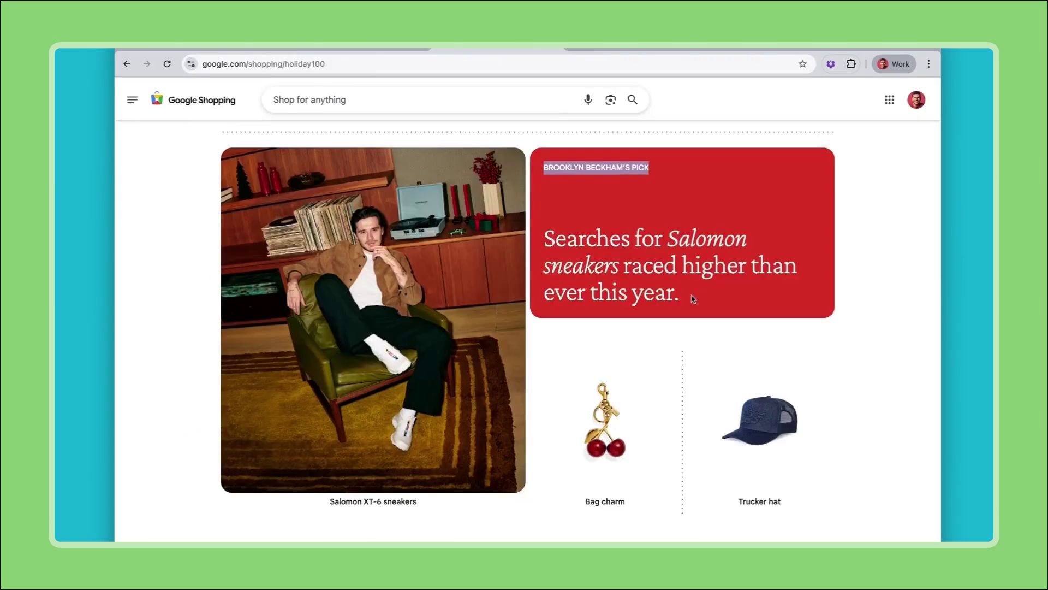
{"action": "left_click_drag", "start_coordinate": [692, 298], "coordinate": [541, 250]}
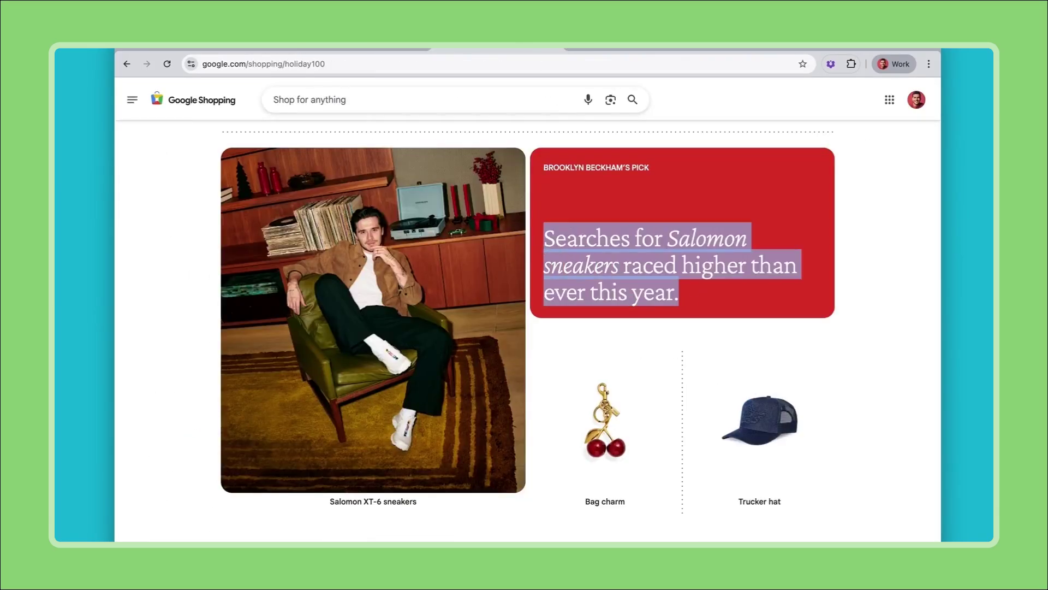
{"action": "key", "text": "ctrl+c"}
{"action": "left_click", "coordinate": [372, 52]}
{"action": "left_click_drag", "start_coordinate": [240, 194], "coordinate": [122, 197]}
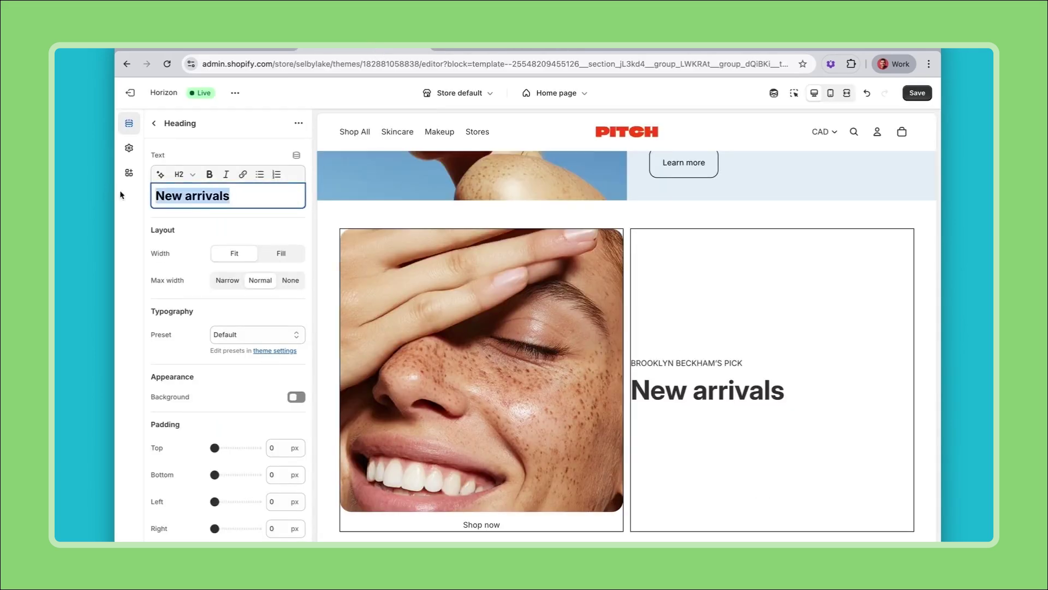
{"action": "key", "text": "ctrl+v"}
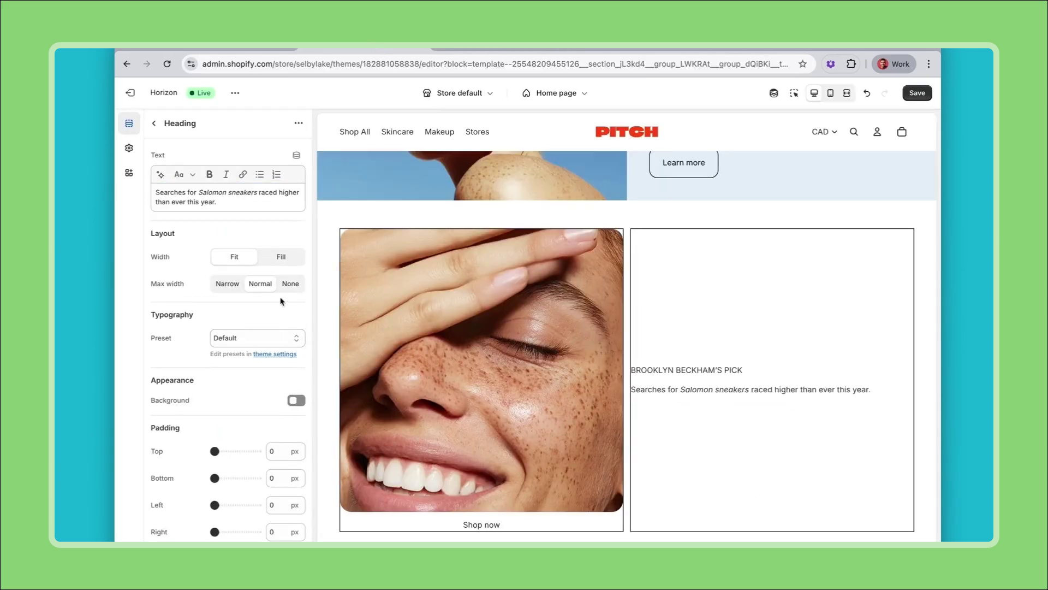
Style the heading with a Custom preset, Subheading font, 20px size and Narrow max width.
{"action": "left_click", "coordinate": [293, 337]}
{"action": "left_click", "coordinate": [281, 391]}
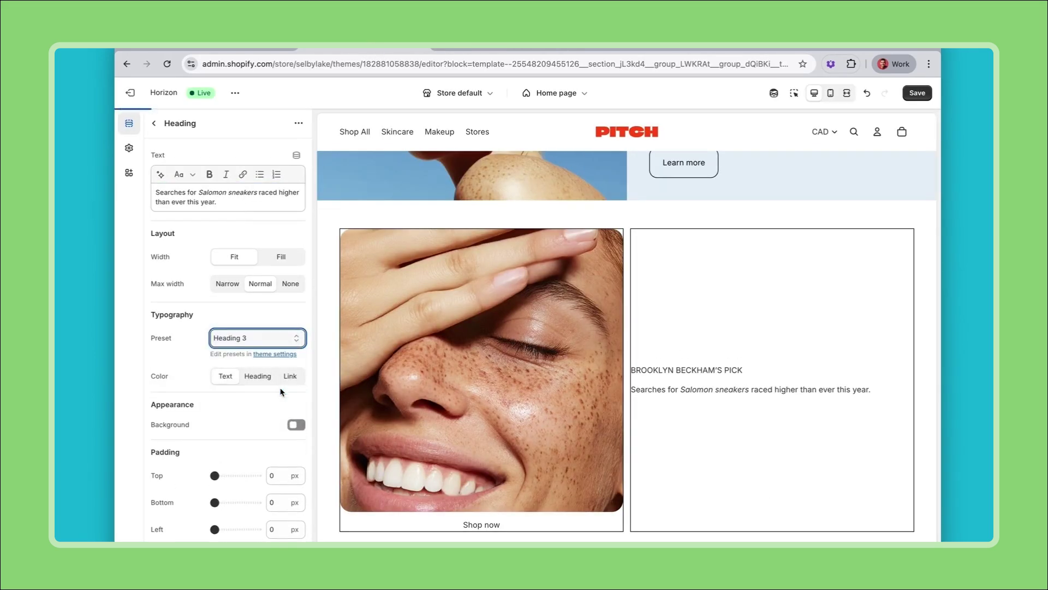
{"action": "left_click", "coordinate": [293, 338]}
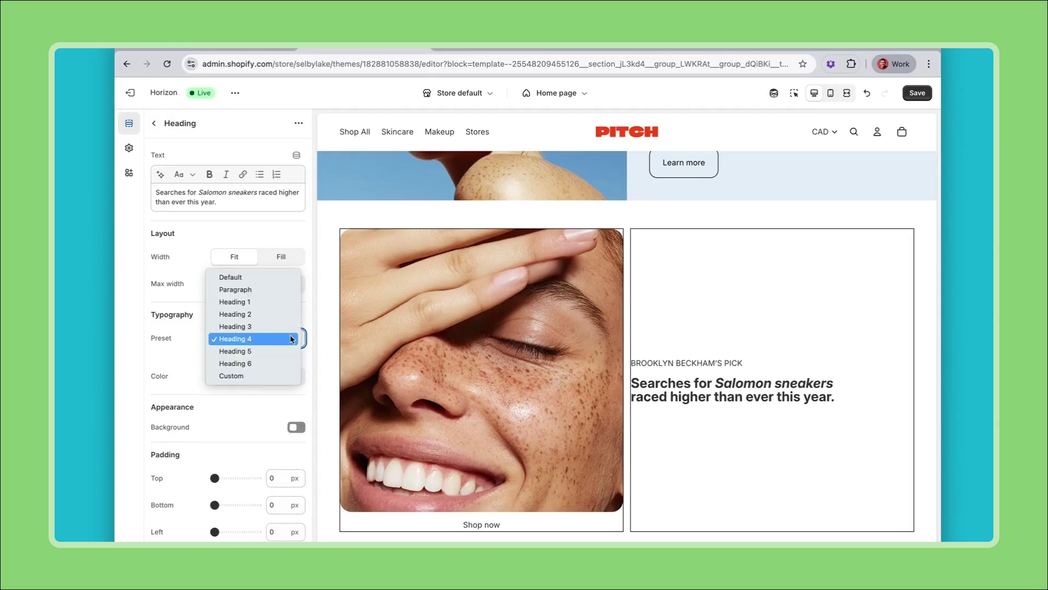
{"action": "left_click", "coordinate": [261, 376]}
{"action": "scroll", "coordinate": [268, 365], "scroll_direction": "down", "scroll_amount": 1}
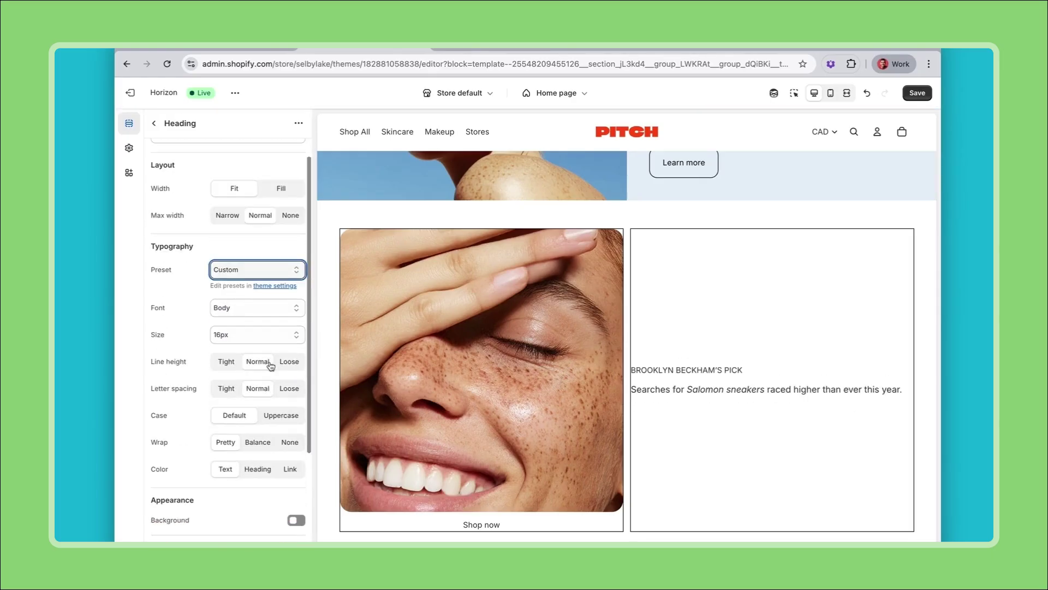
{"action": "left_click", "coordinate": [285, 308]}
{"action": "left_click", "coordinate": [284, 327]}
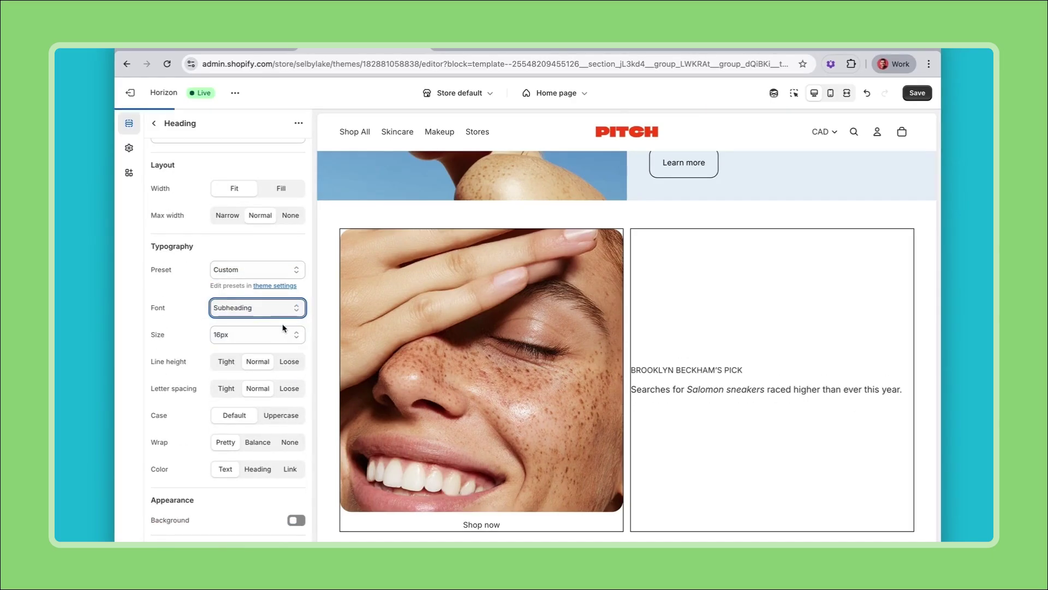
{"action": "left_click", "coordinate": [290, 335]}
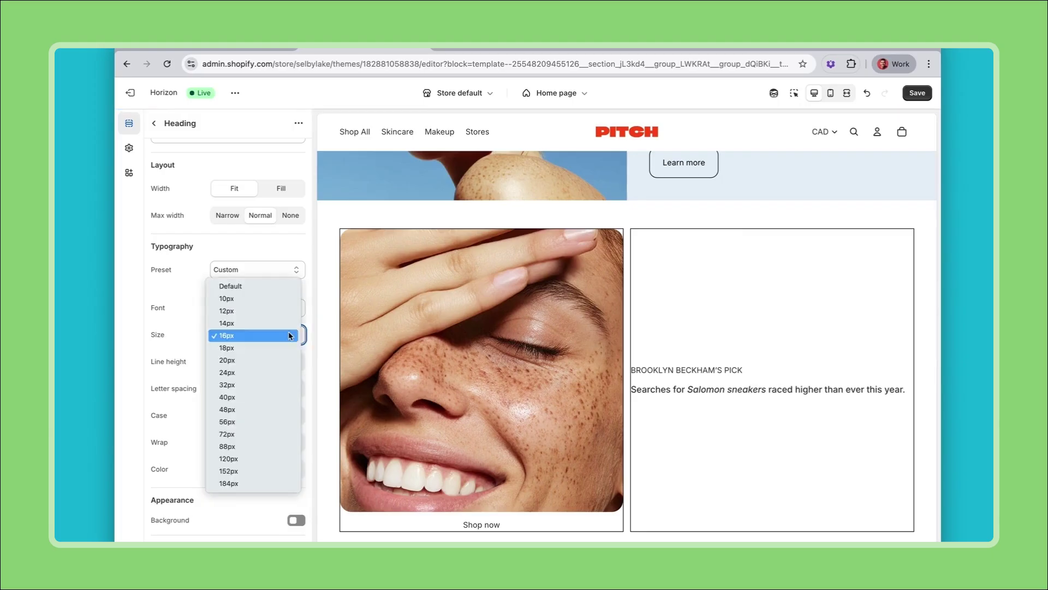
{"action": "left_click", "coordinate": [284, 360]}
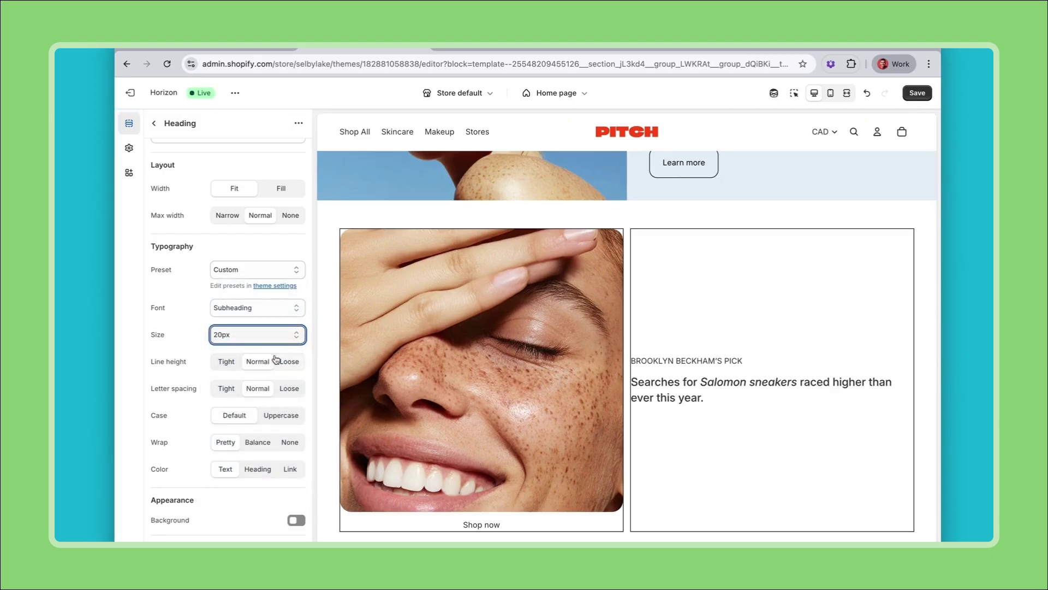
{"action": "scroll", "coordinate": [236, 288], "scroll_direction": "up", "scroll_amount": 1}
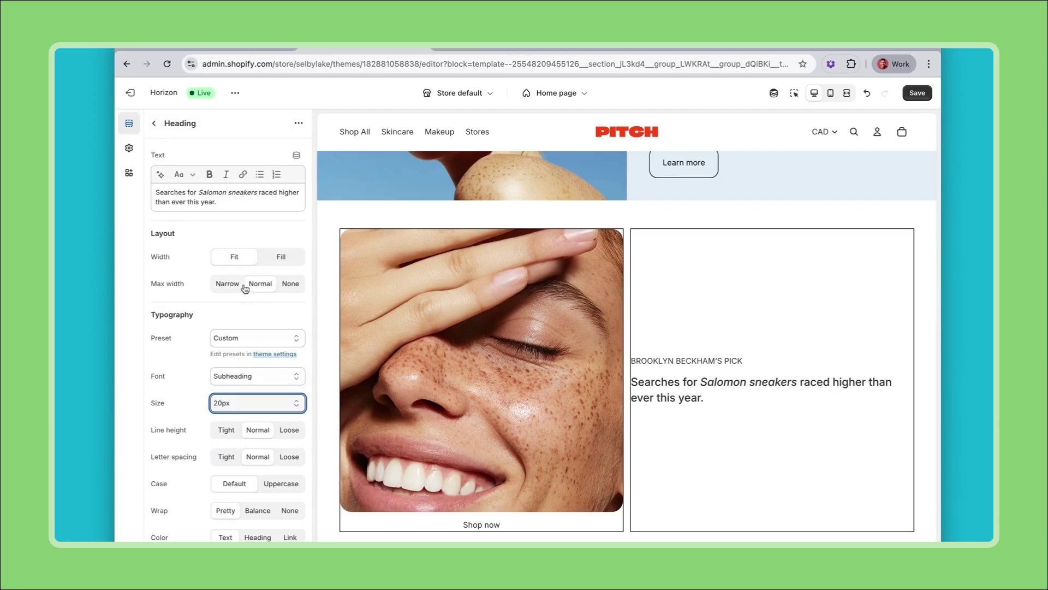
{"action": "left_click", "coordinate": [228, 286]}
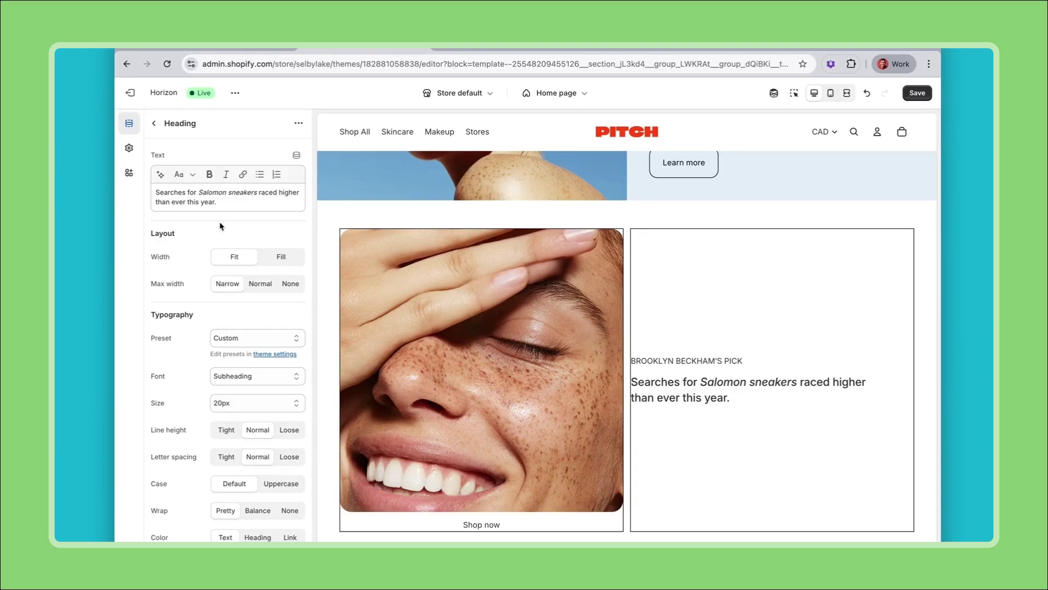
{"action": "left_click", "coordinate": [156, 126]}
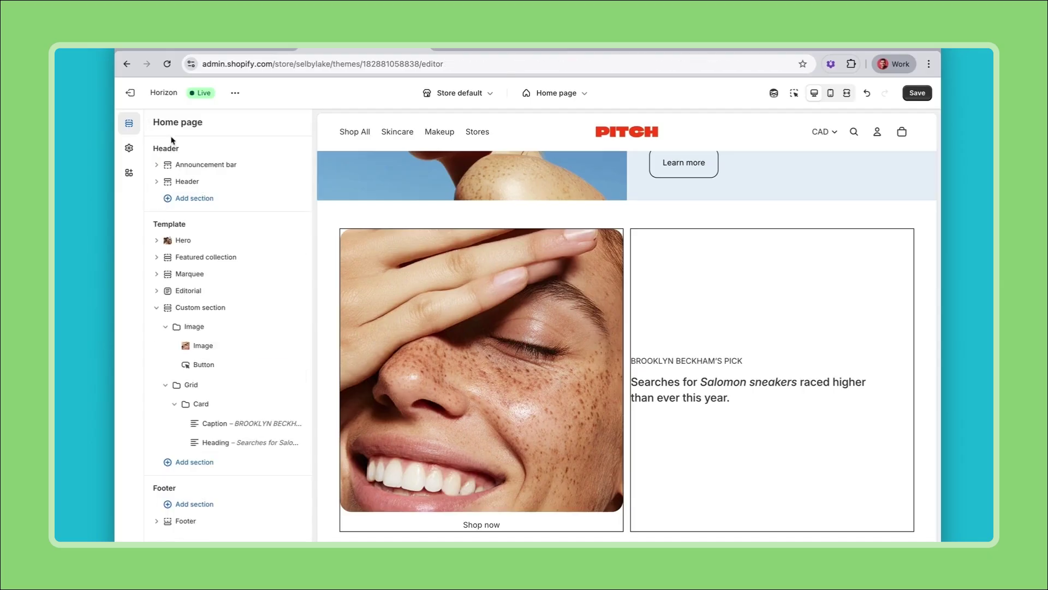
Stop the Card inheriting its colour scheme and give it Scheme 4.
{"action": "left_click", "coordinate": [223, 405]}
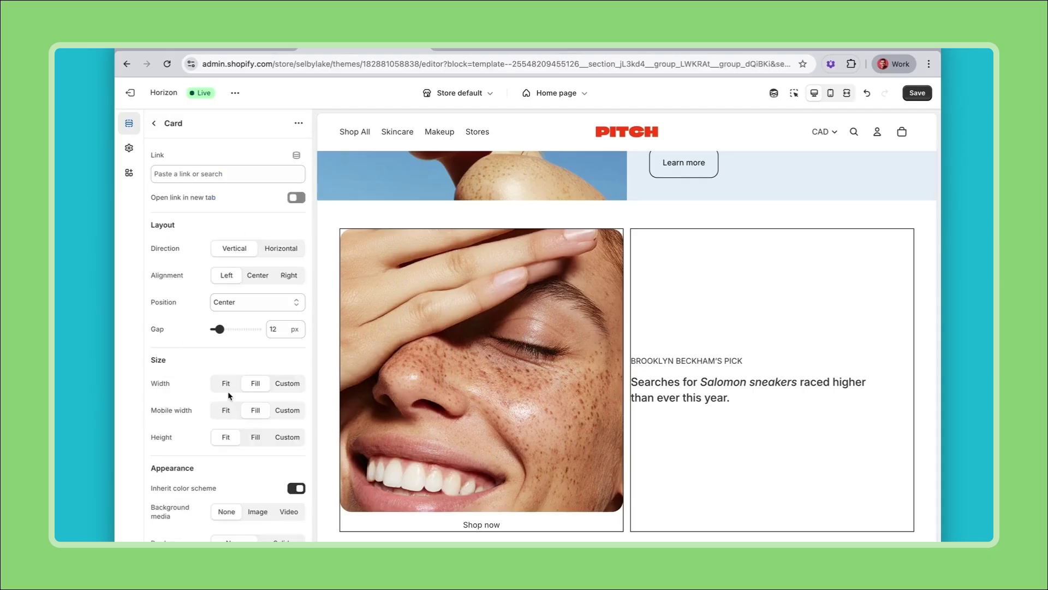
{"action": "scroll", "coordinate": [267, 405], "scroll_direction": "down", "scroll_amount": 2}
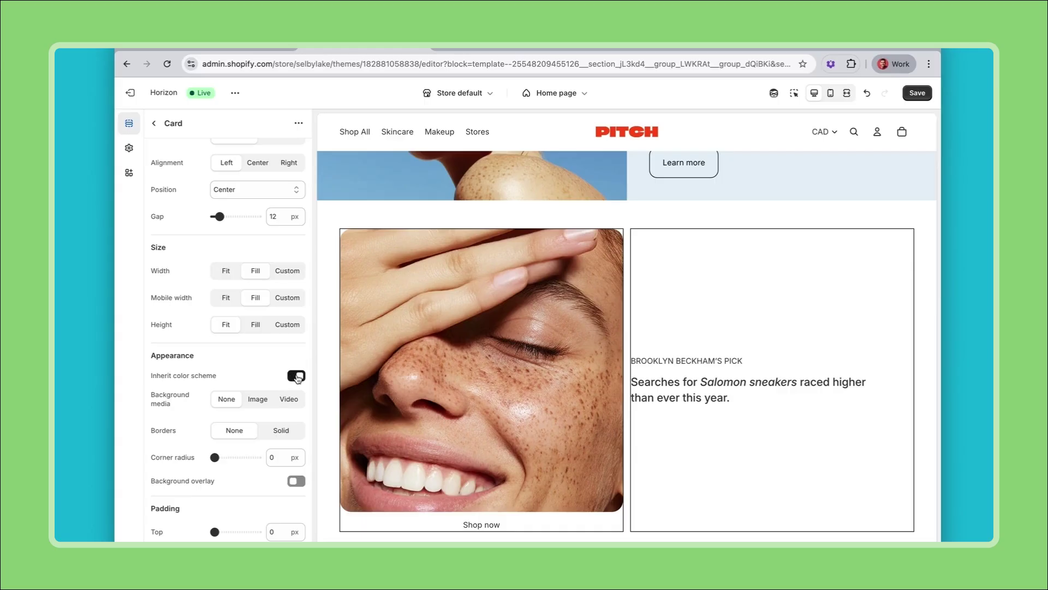
{"action": "left_click", "coordinate": [295, 376]}
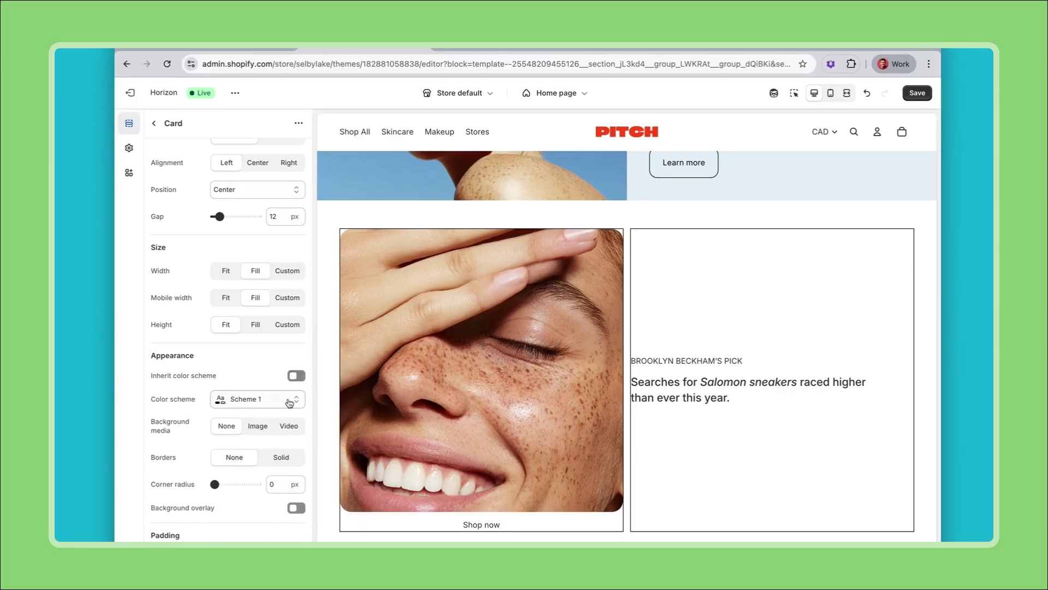
{"action": "left_click", "coordinate": [291, 398]}
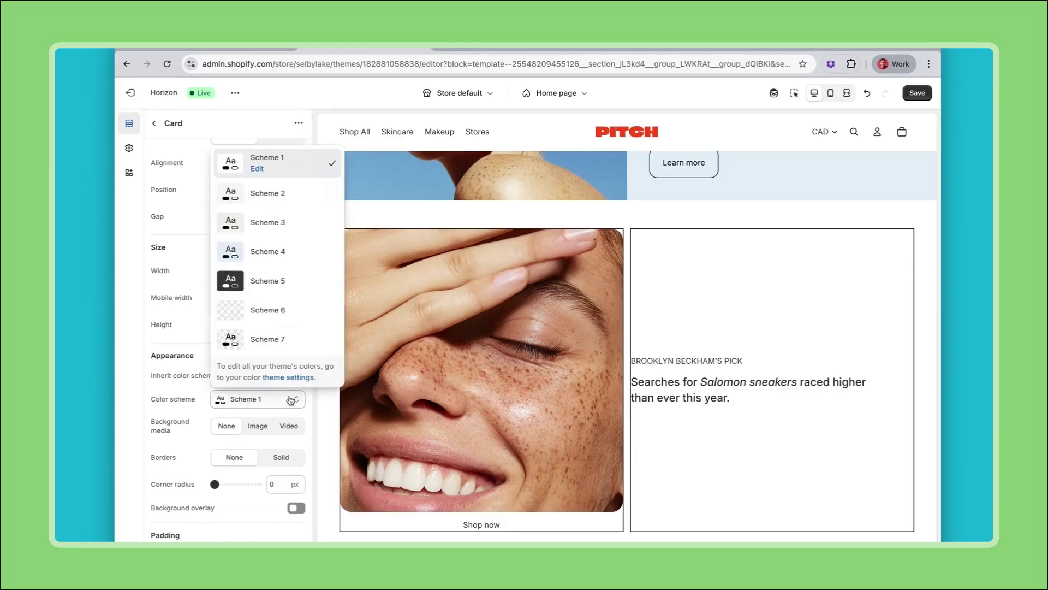
{"action": "left_click", "coordinate": [282, 250]}
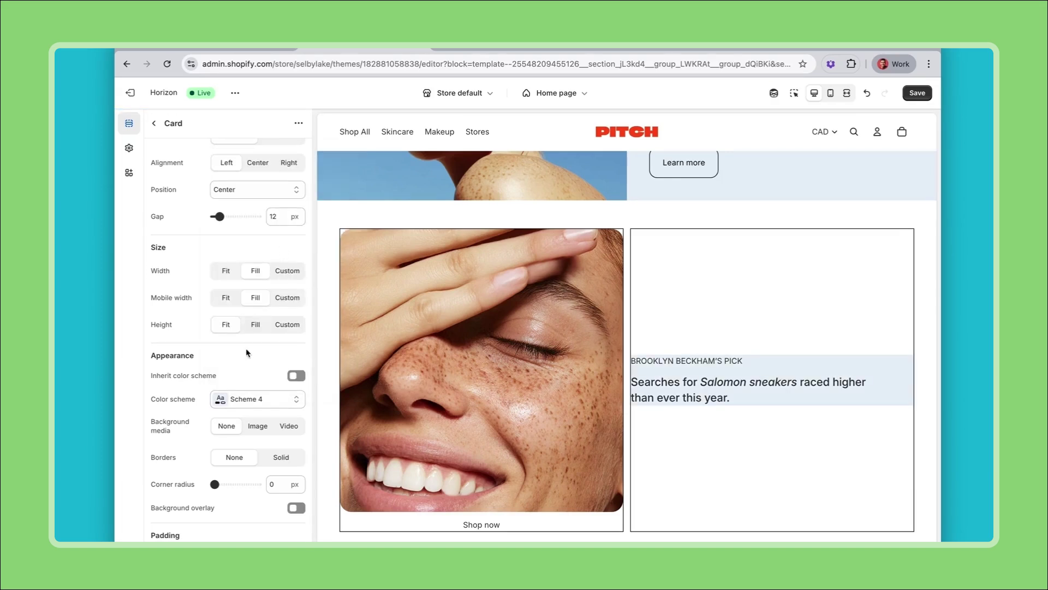
Set the Card's corner radius to 20px.
{"action": "scroll", "coordinate": [261, 396], "scroll_direction": "down", "scroll_amount": 1}
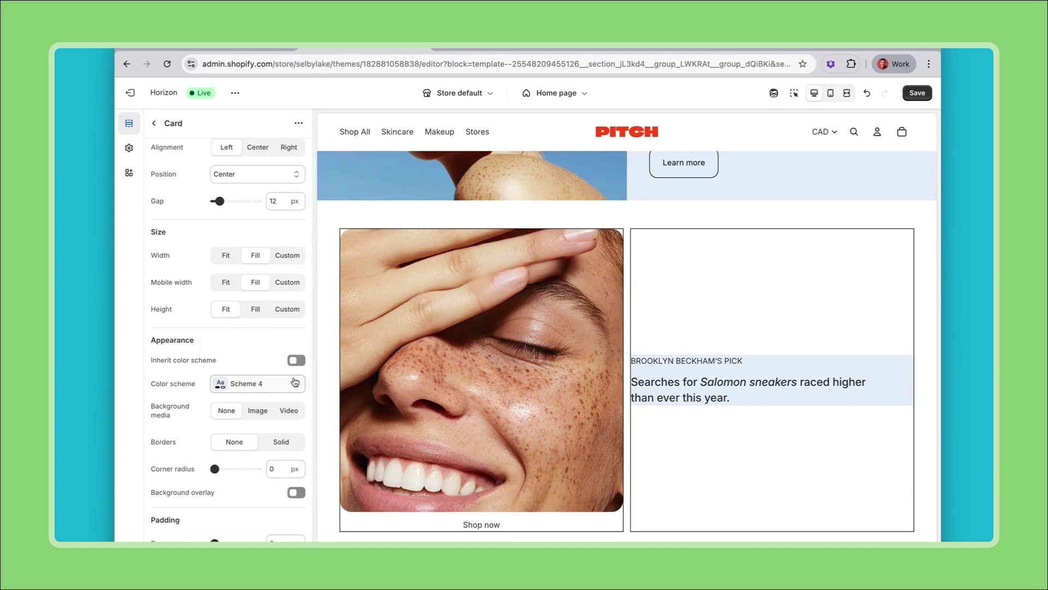
{"action": "scroll", "coordinate": [295, 381], "scroll_direction": "down", "scroll_amount": 3}
{"action": "left_click", "coordinate": [280, 384]}
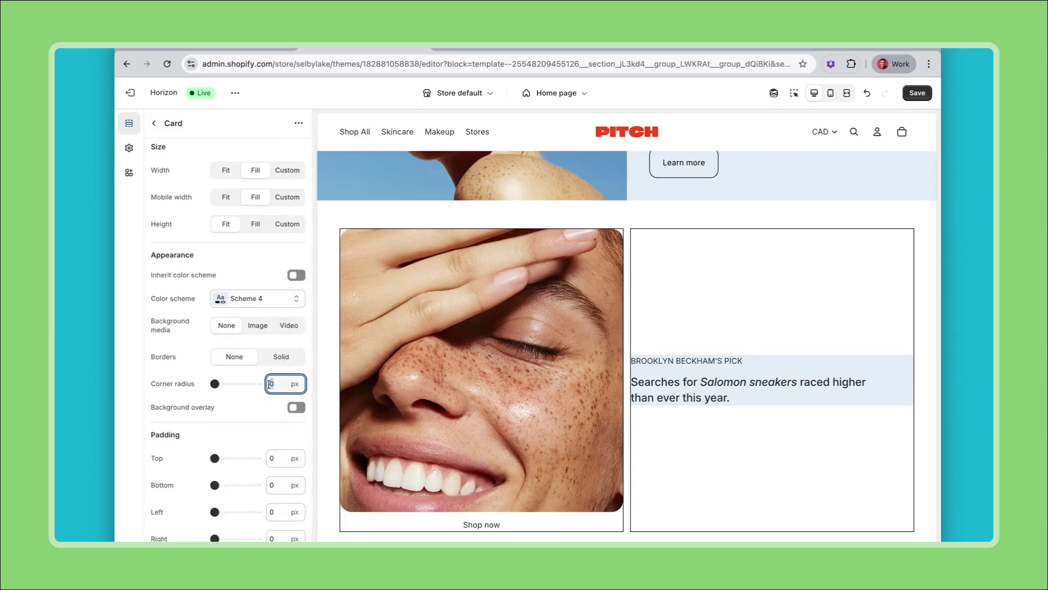
{"action": "type", "text": "2"}
{"action": "left_click", "coordinate": [254, 397]}
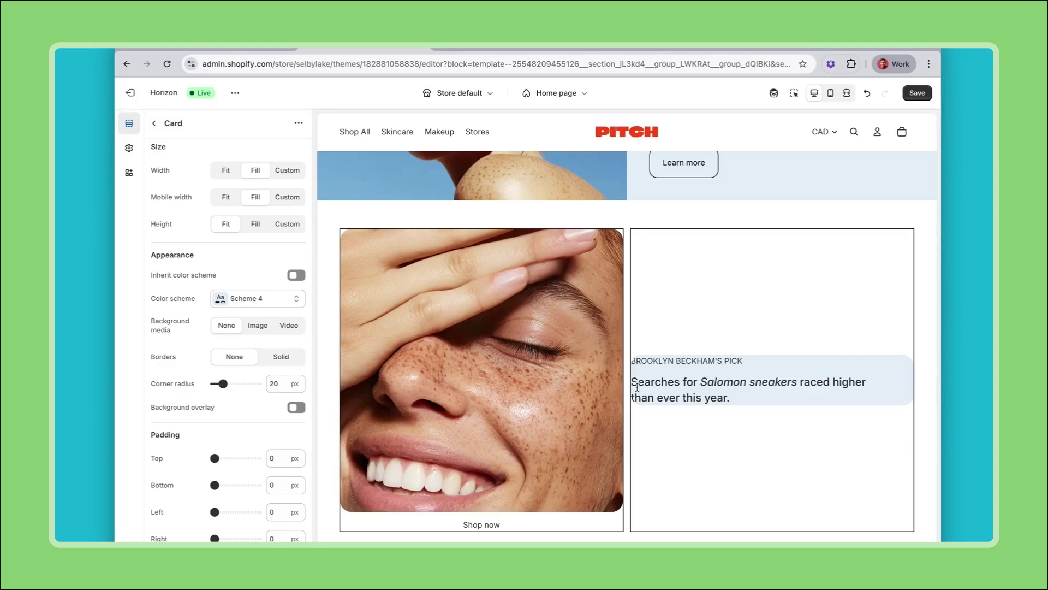
Set the Card's top, bottom, left and right padding all to 30px.
{"action": "scroll", "coordinate": [287, 460], "scroll_direction": "down", "scroll_amount": 1}
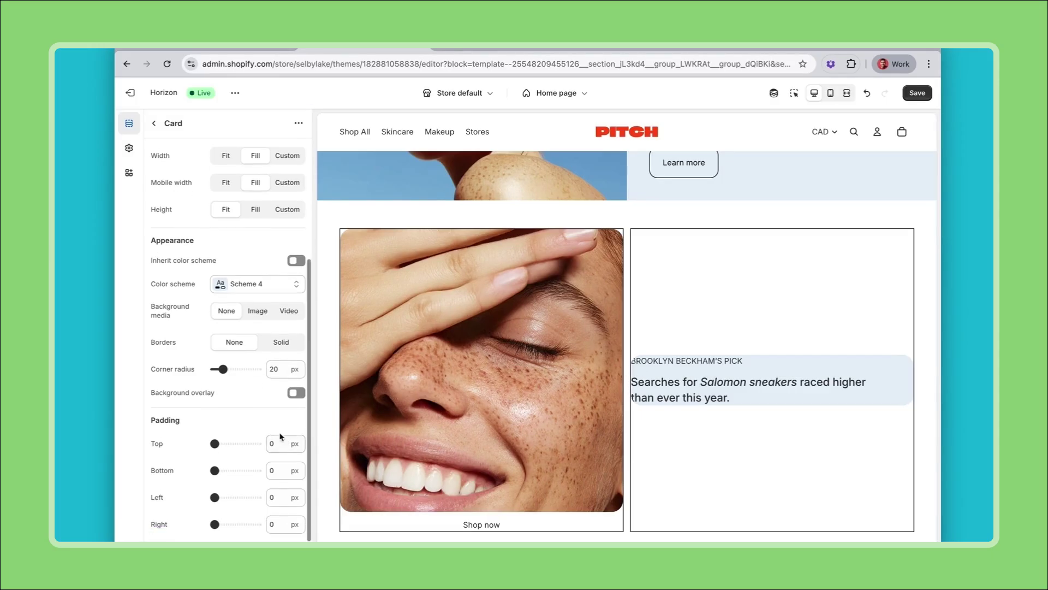
{"action": "left_click", "coordinate": [281, 443]}
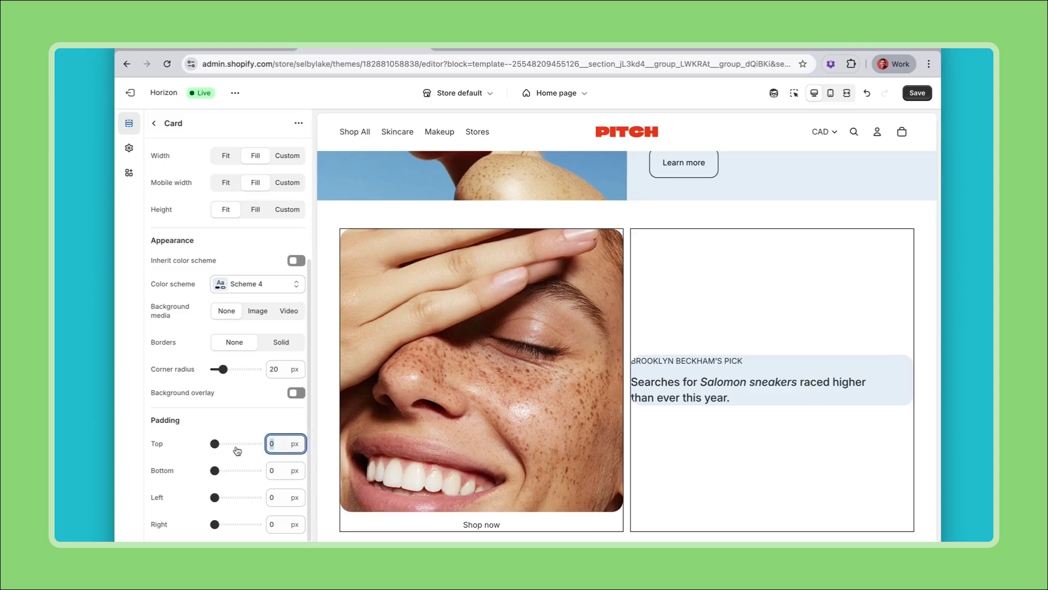
{"action": "left_click", "coordinate": [274, 467]}
{"action": "type", "text": "30"}
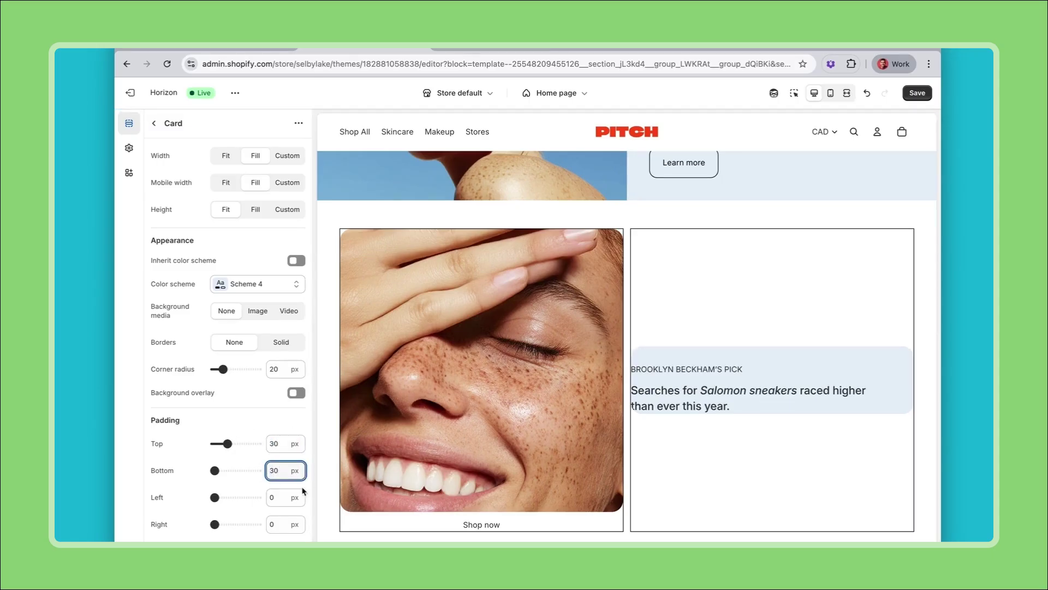
{"action": "left_click", "coordinate": [295, 495]}
{"action": "type", "text": "30"}
{"action": "key", "text": "Tab"}
{"action": "type", "text": "30"}
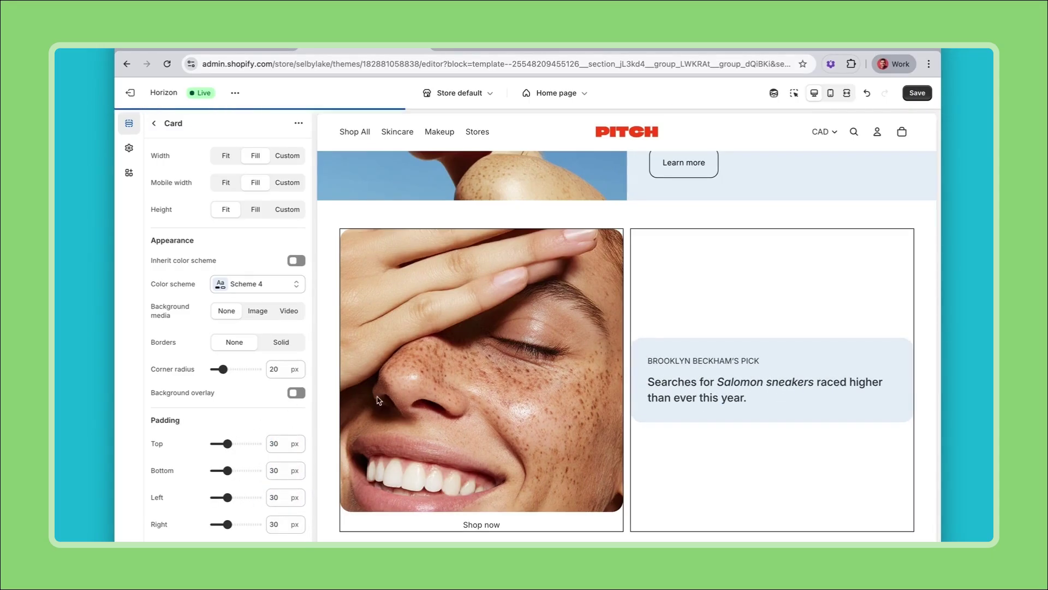
{"action": "left_click", "coordinate": [509, 49]}
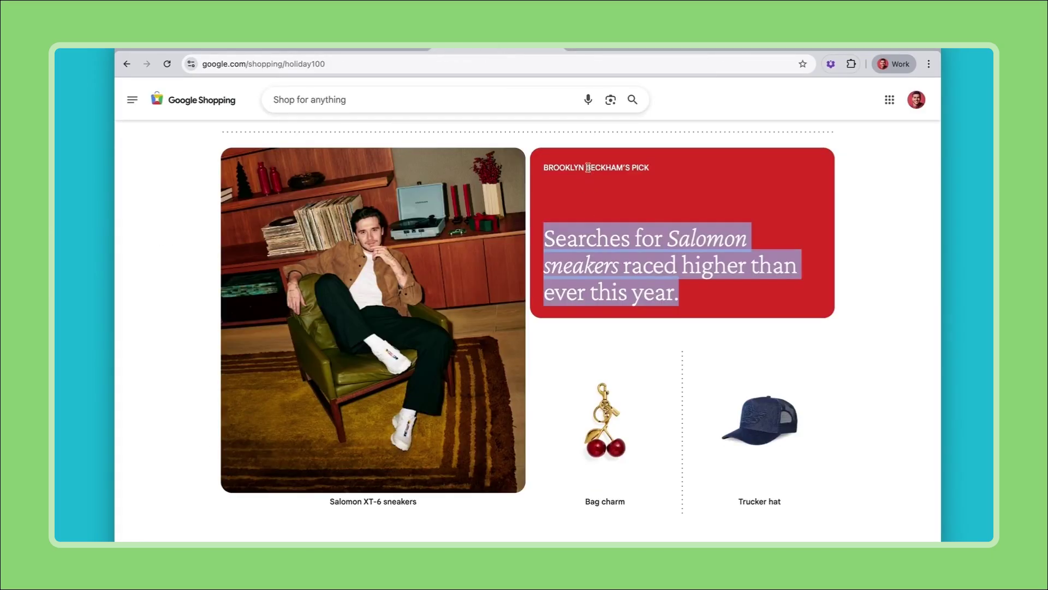
Drag the Card's Gap slider to 45 px and compare the result with the Google Shopping reference.
{"action": "left_click", "coordinate": [387, 51]}
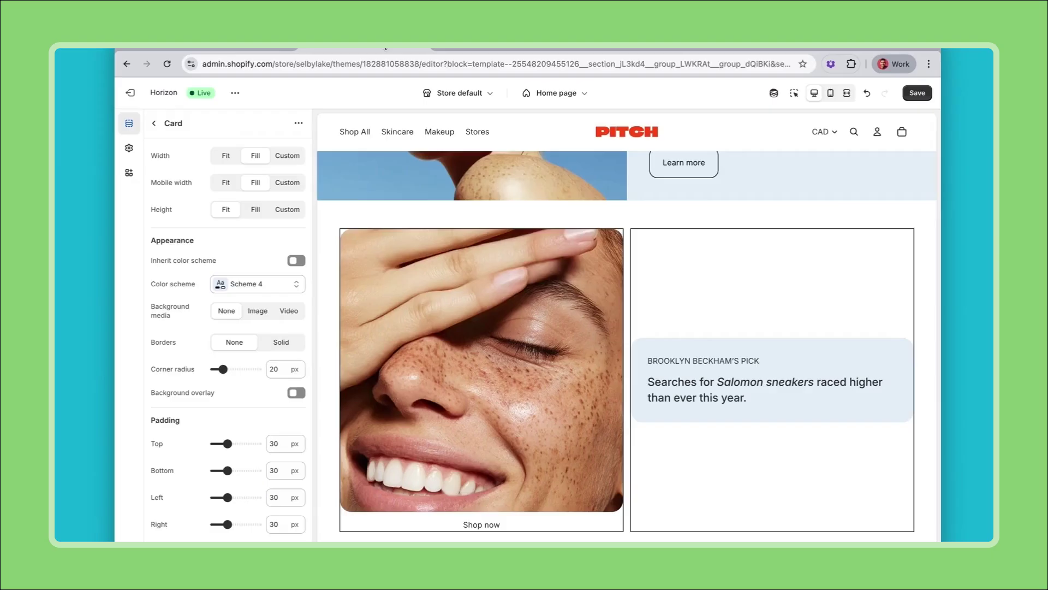
{"action": "scroll", "coordinate": [248, 302], "scroll_direction": "up", "scroll_amount": 1}
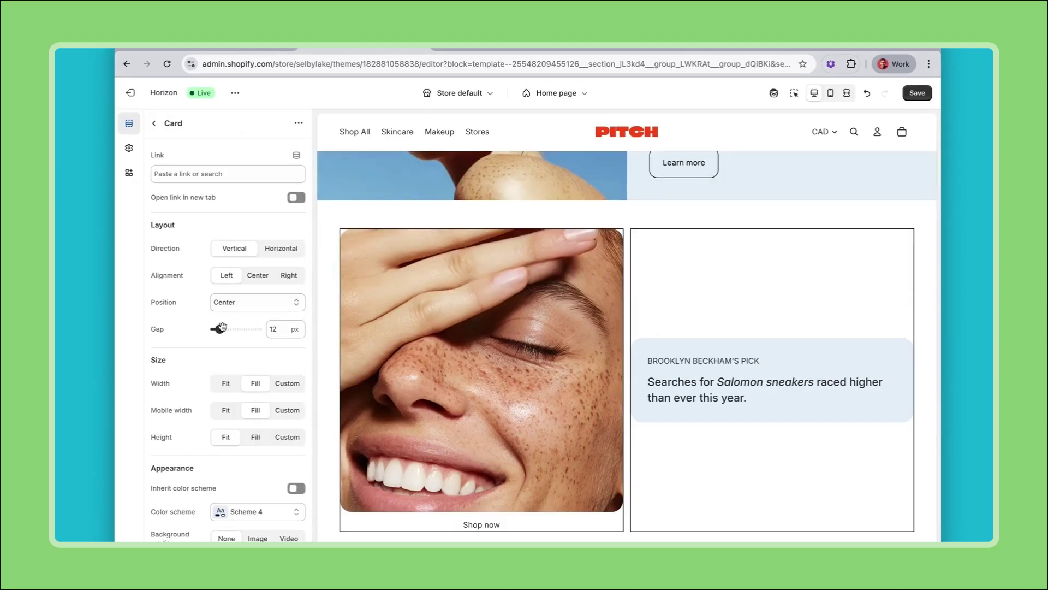
{"action": "left_click_drag", "start_coordinate": [219, 329], "coordinate": [234, 329]}
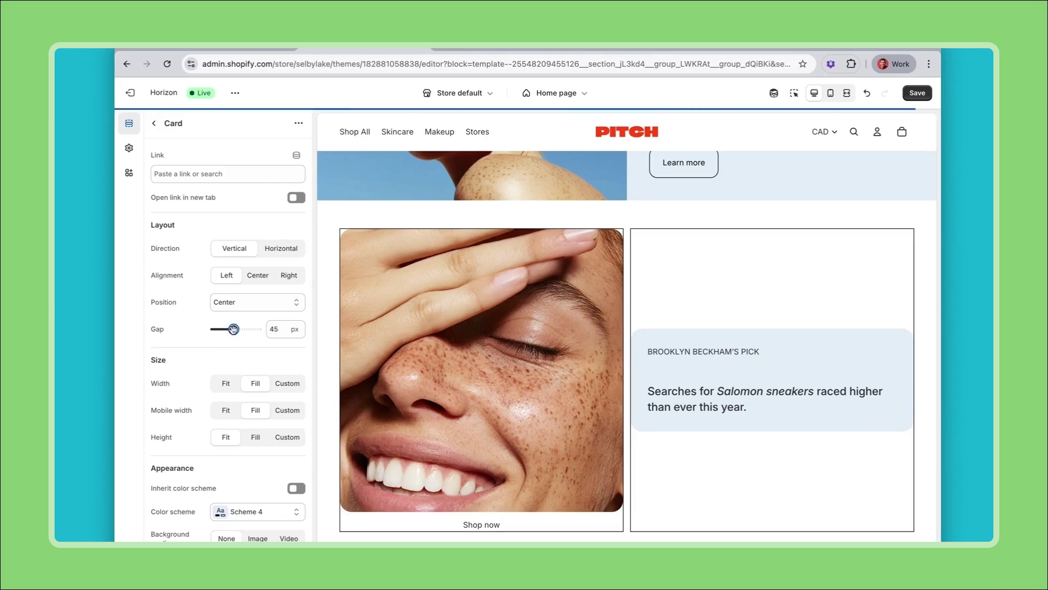
{"action": "left_click", "coordinate": [491, 48]}
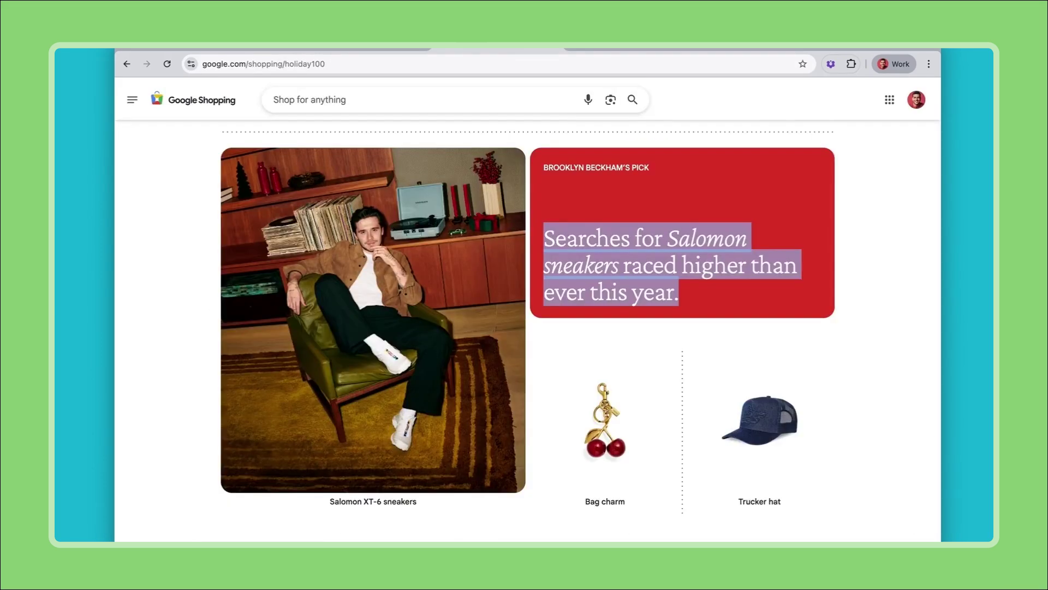
{"action": "left_click", "coordinate": [364, 49]}
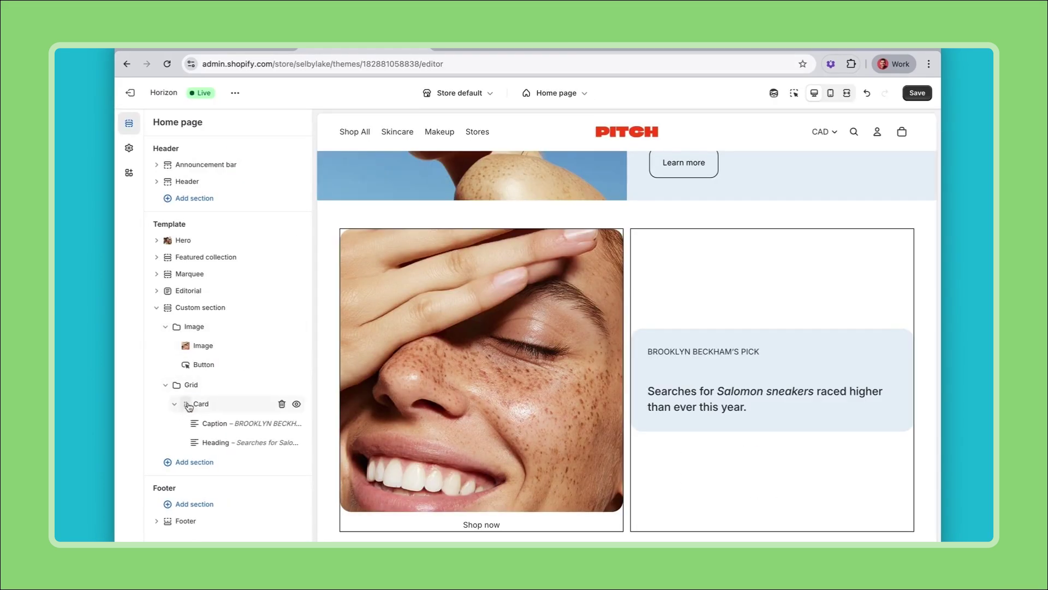
{"action": "key", "text": "ctrl+Tab"}
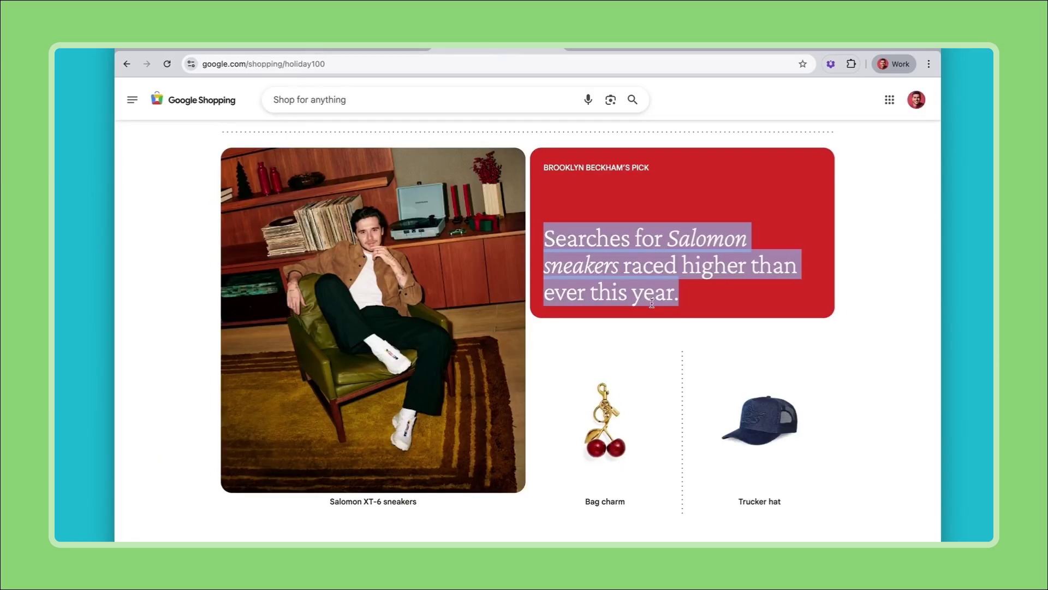
{"action": "key", "text": "ctrl+shift+Tab"}
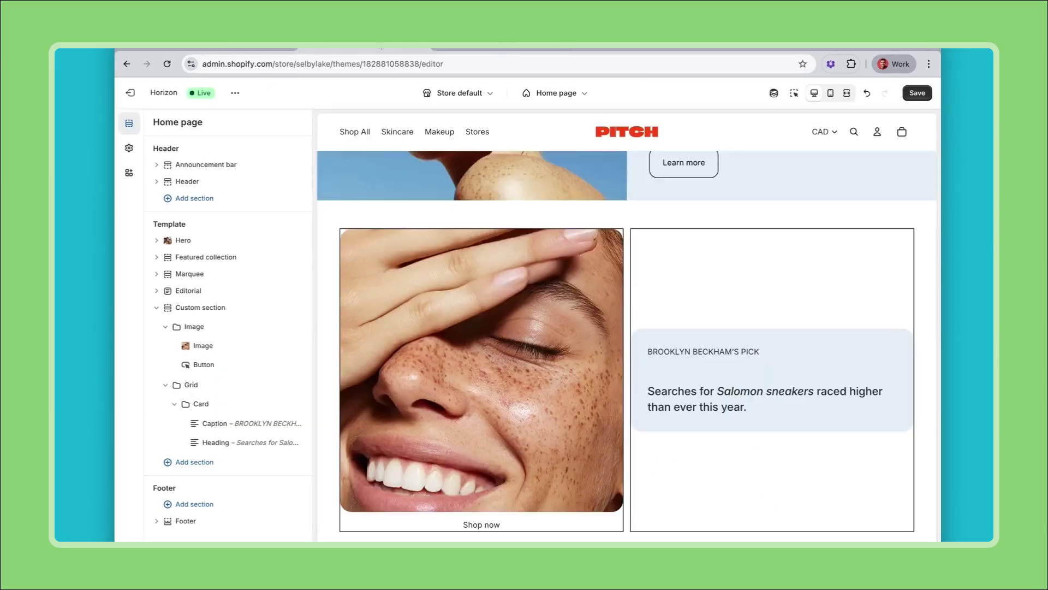
Add a Group block inside the Grid, rename it Products, and set its Direction to Horizontal.
{"action": "mouse_move", "coordinate": [239, 397]}
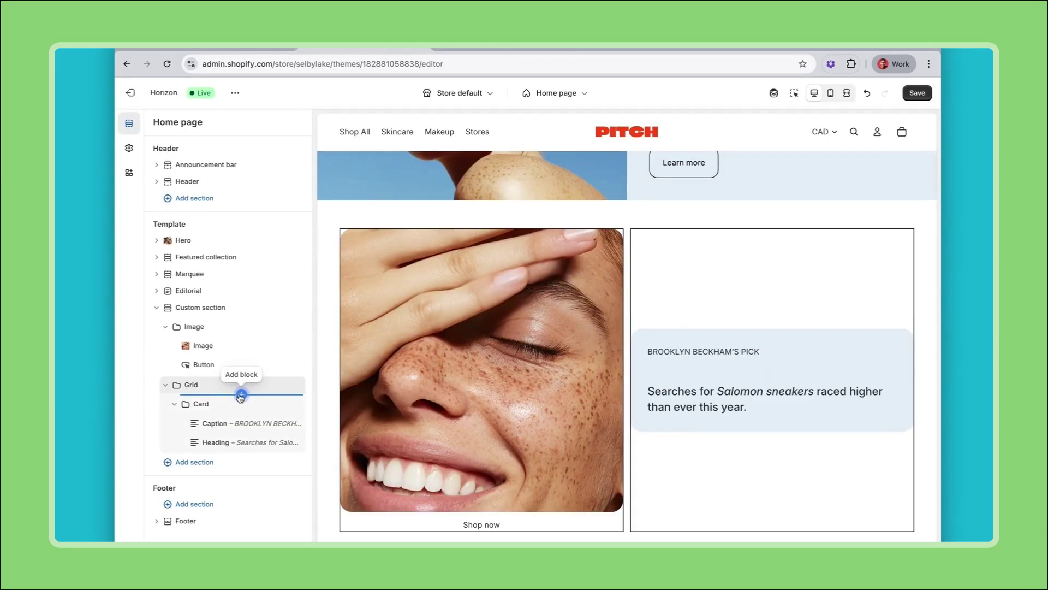
{"action": "left_click", "coordinate": [240, 395]}
{"action": "type", "text": "G"}
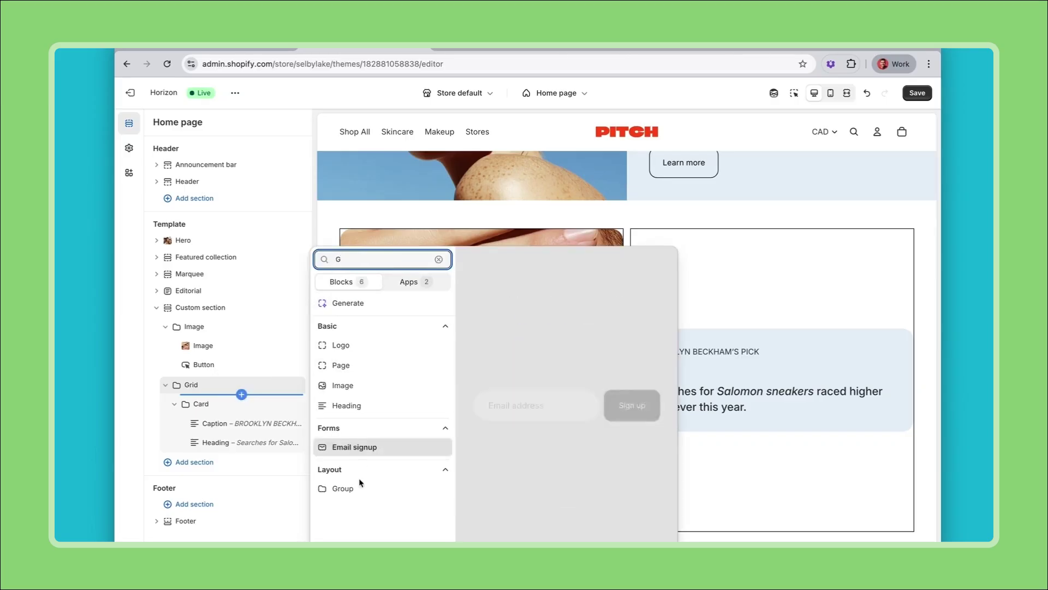
{"action": "left_click", "coordinate": [334, 488]}
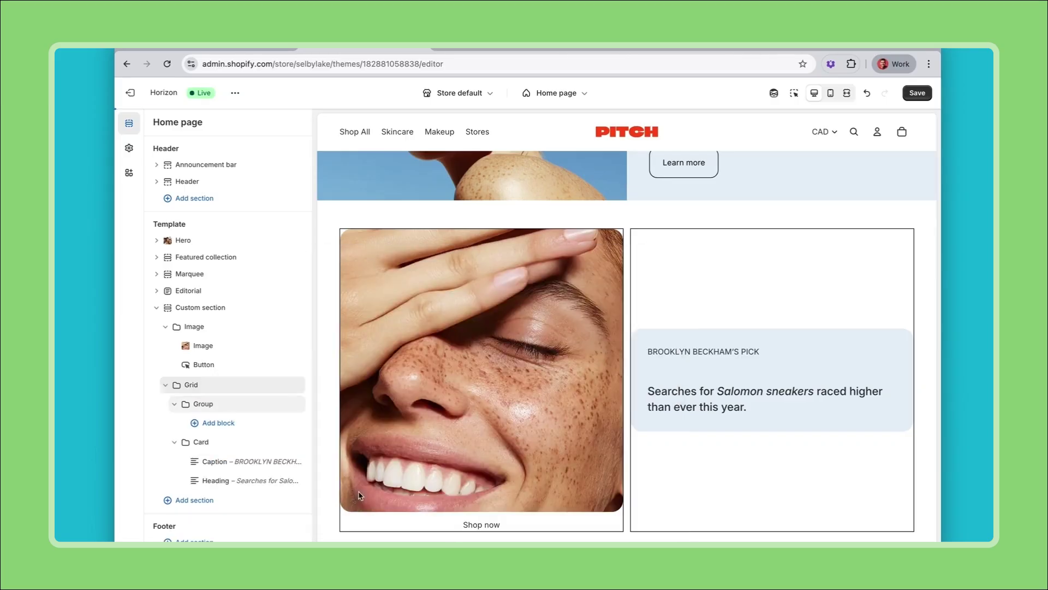
{"action": "left_click", "coordinate": [202, 405]}
{"action": "left_click", "coordinate": [181, 127]}
{"action": "type", "text": "Products"}
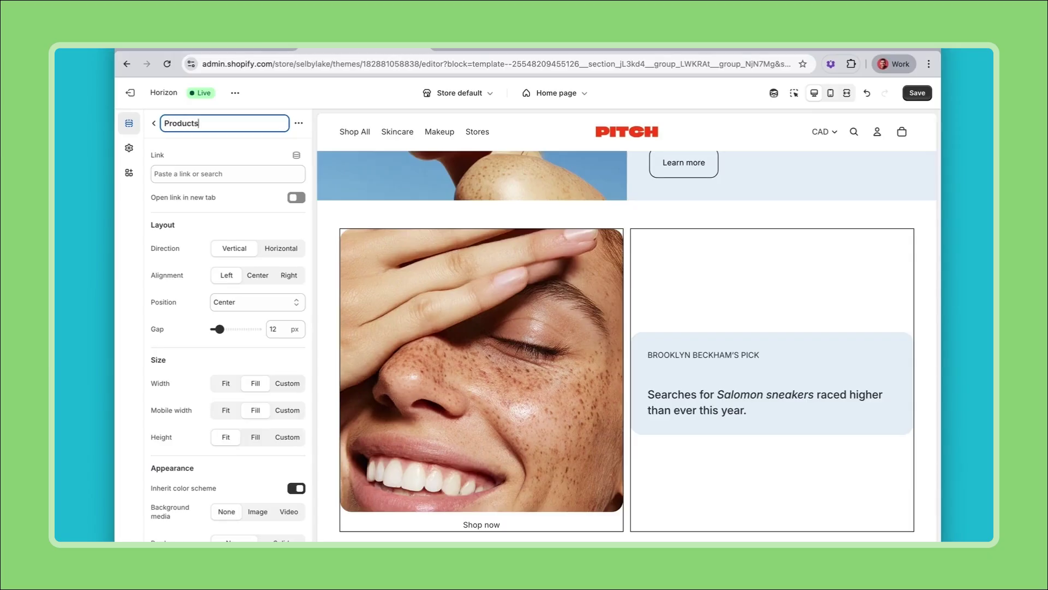
{"action": "left_click", "coordinate": [265, 221]}
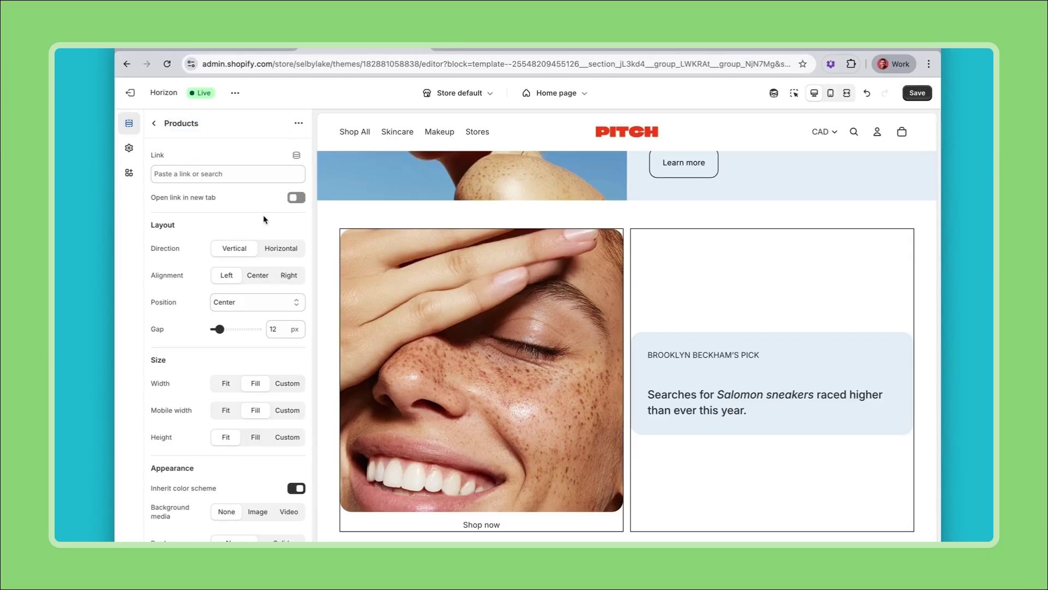
{"action": "left_click", "coordinate": [282, 249]}
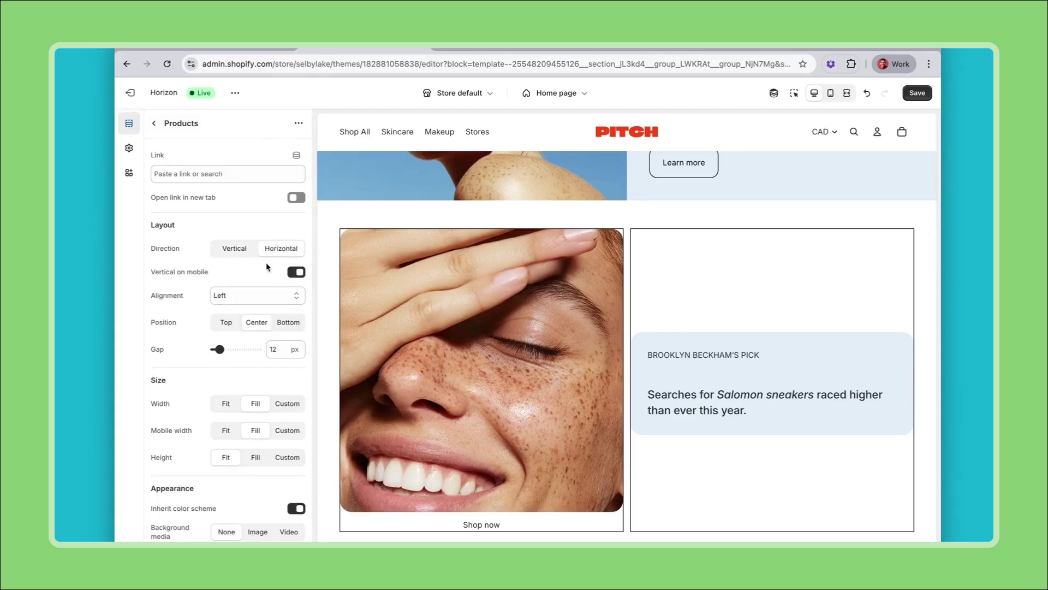
Add a Product card to the Products group showing Lip Balm.
{"action": "left_click", "coordinate": [155, 131]}
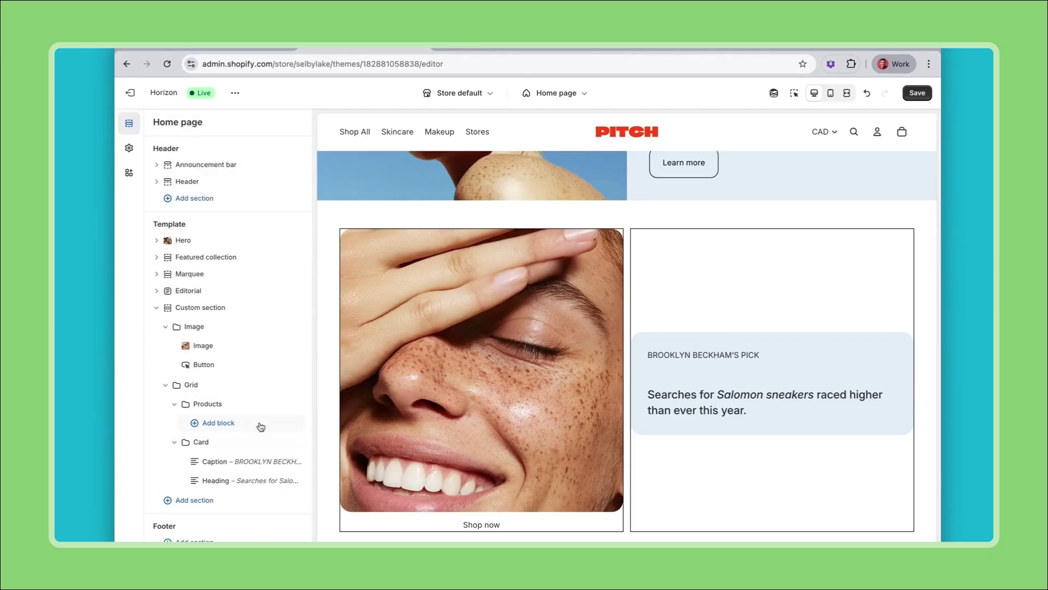
{"action": "left_click", "coordinate": [222, 428]}
{"action": "scroll", "coordinate": [370, 465], "scroll_direction": "down", "scroll_amount": 5}
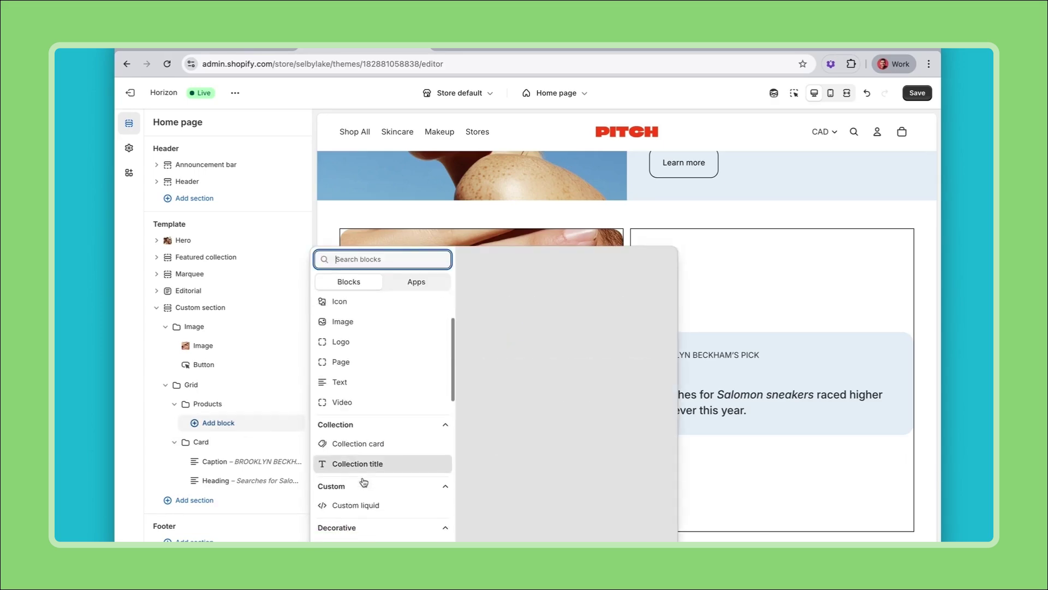
{"action": "scroll", "coordinate": [375, 510], "scroll_direction": "down", "scroll_amount": 8}
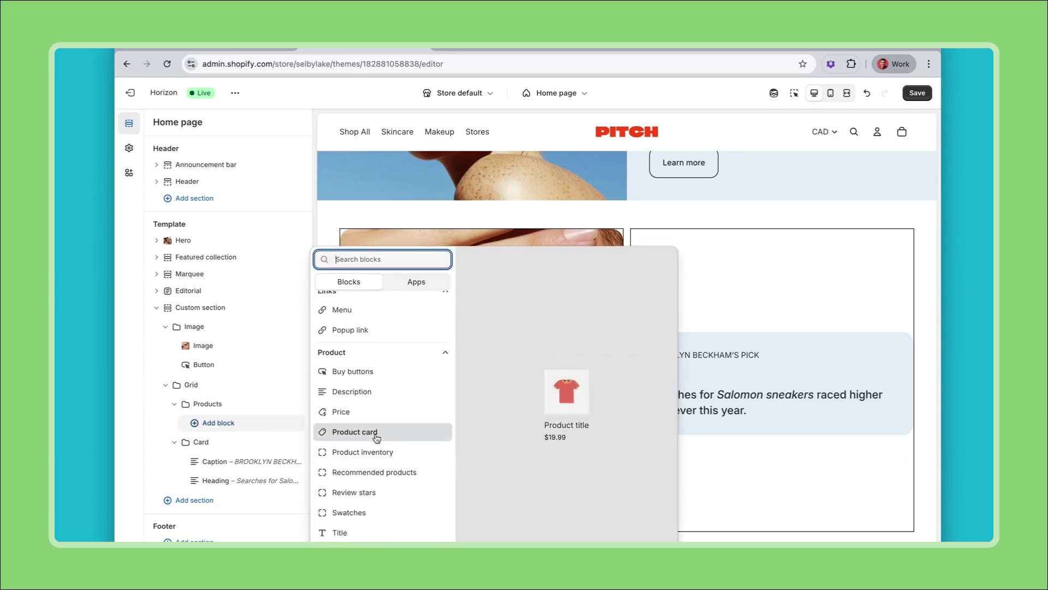
{"action": "left_click", "coordinate": [376, 433]}
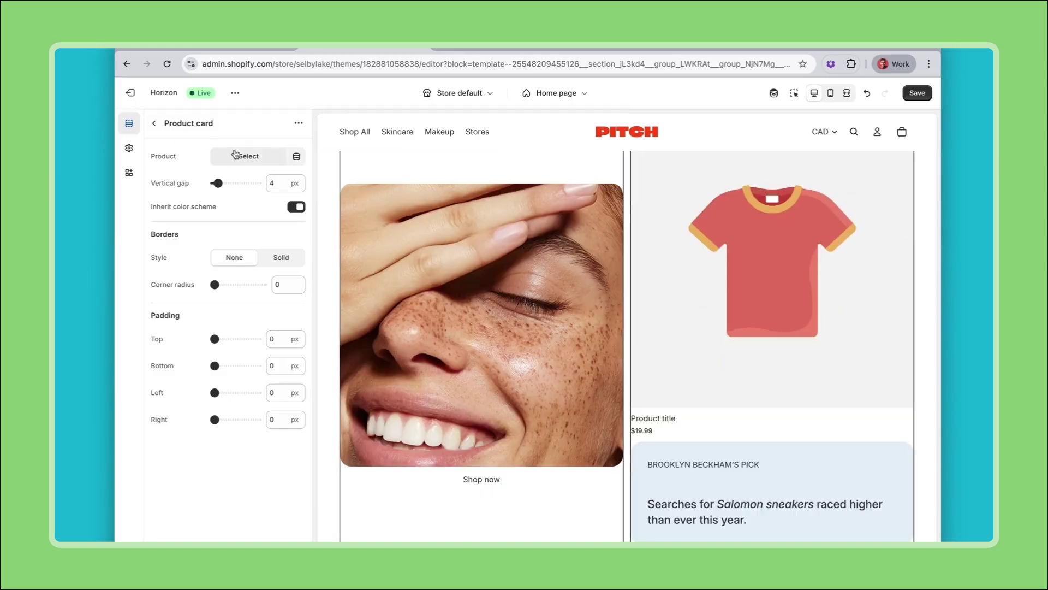
{"action": "left_click", "coordinate": [235, 154]}
{"action": "left_click", "coordinate": [221, 380]}
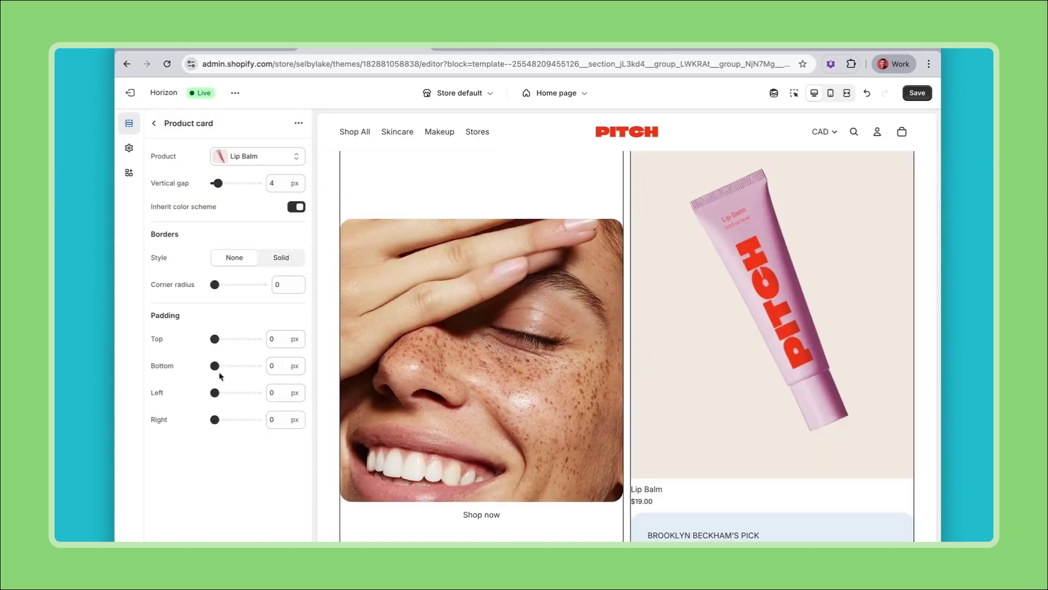
Duplicate the Lip Balm product card and move the Products group below the Card.
{"action": "left_click", "coordinate": [155, 127]}
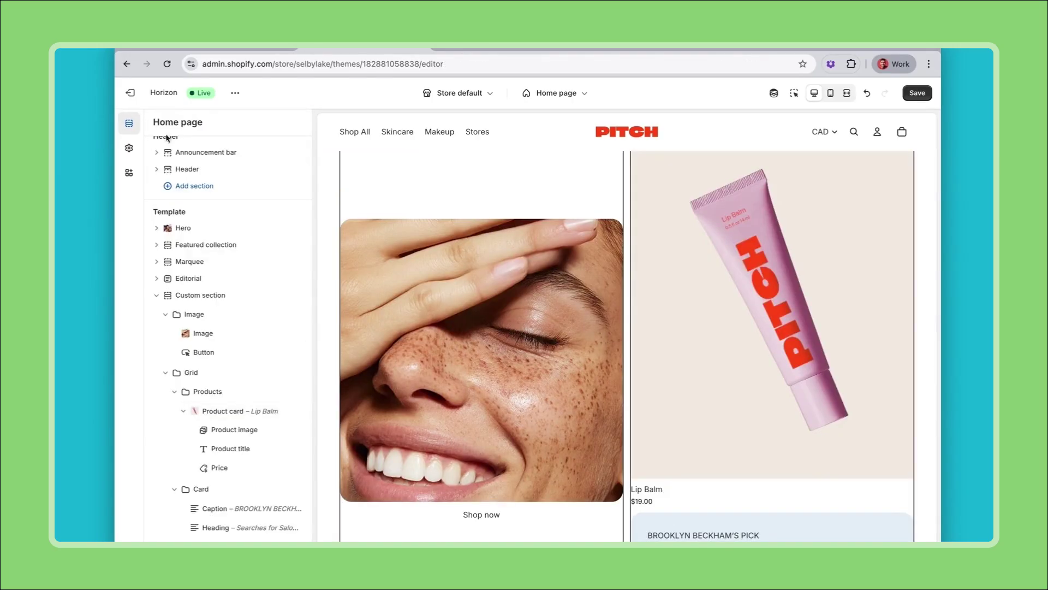
{"action": "right_click", "coordinate": [221, 410]}
{"action": "left_click", "coordinate": [261, 263]}
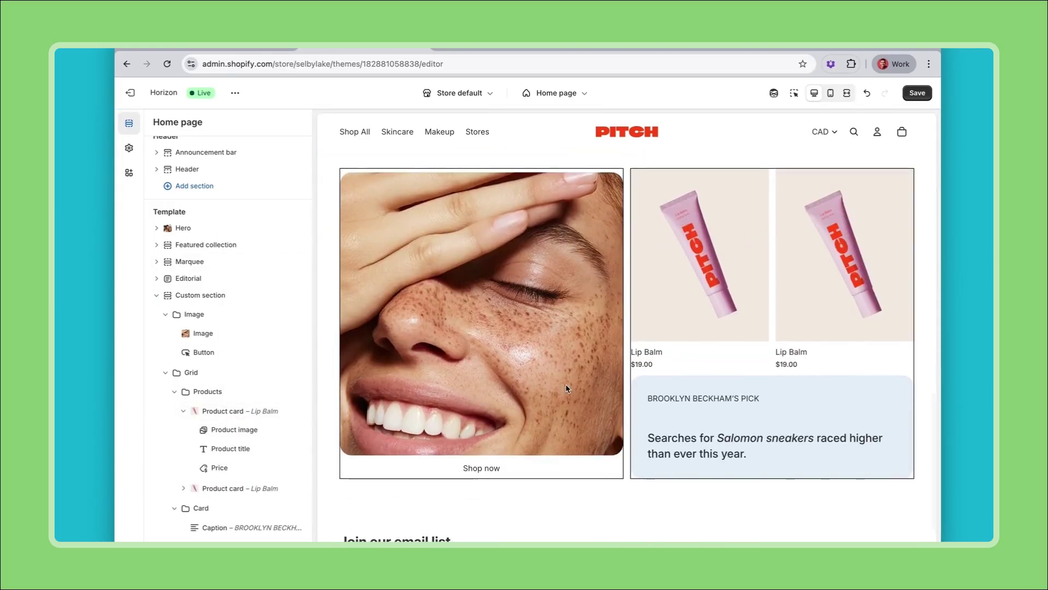
{"action": "left_click_drag", "start_coordinate": [188, 393], "coordinate": [182, 464]}
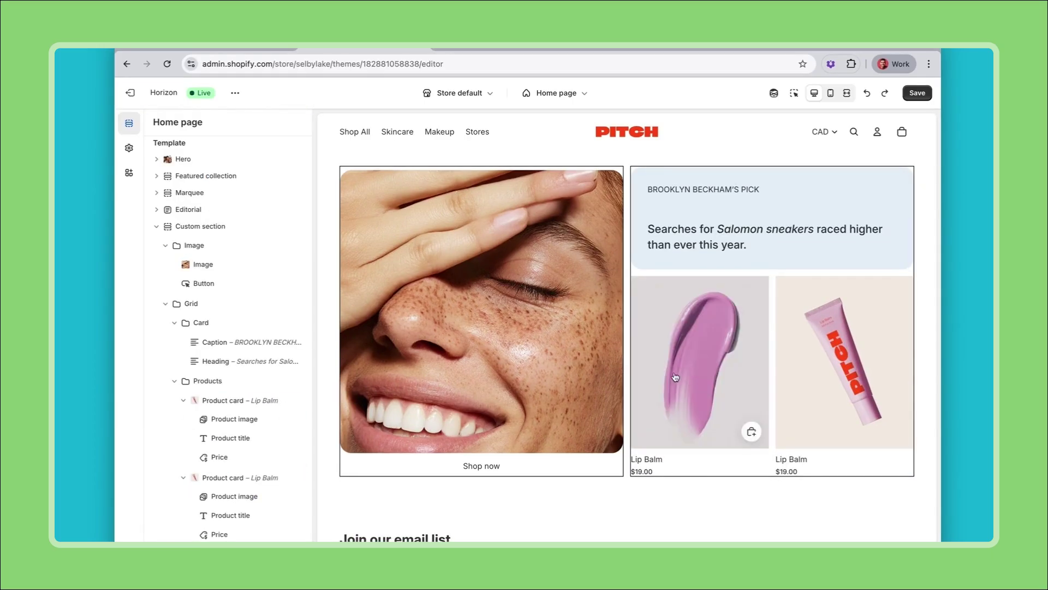
Set the first product image's corner radius to 20 px.
{"action": "left_click", "coordinate": [235, 420]}
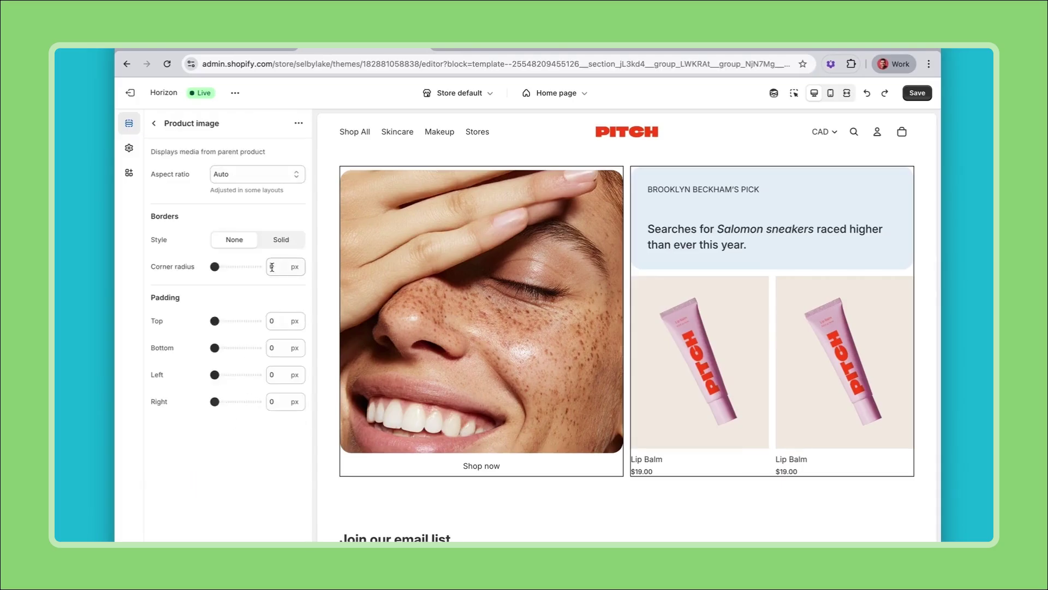
{"action": "double_click", "coordinate": [272, 267]}
{"action": "type", "text": "20"}
{"action": "key", "text": "Return"}
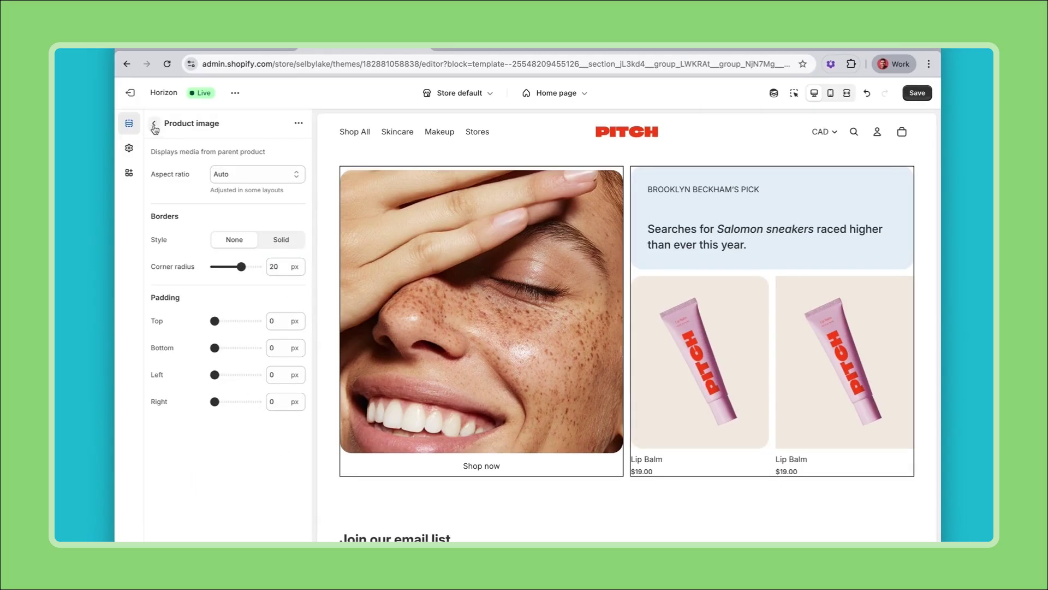
{"action": "left_click", "coordinate": [154, 125]}
Set the second product image's corner radius to 20 px.
{"action": "left_click", "coordinate": [244, 497]}
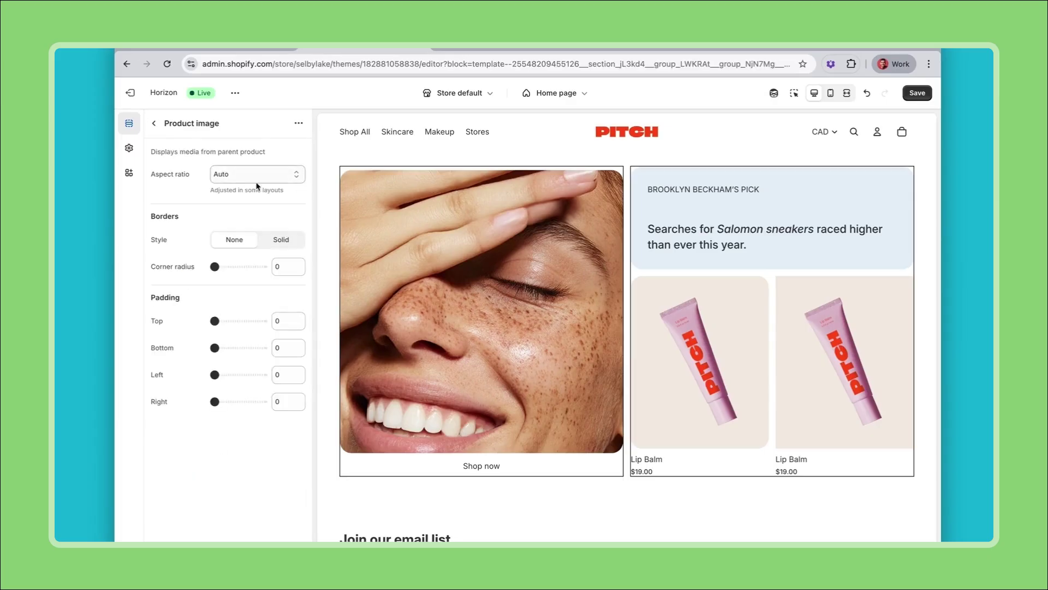
{"action": "type", "text": "20"}
{"action": "key", "text": "Return"}
{"action": "left_click", "coordinate": [154, 123]}
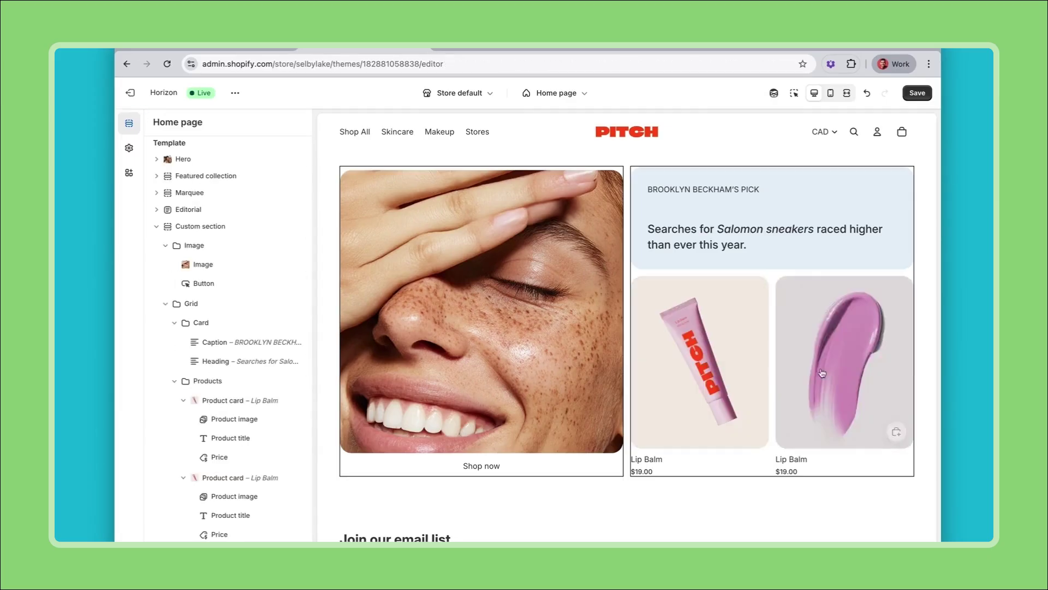
Replace the second product card's product with Gel Moisturizer.
{"action": "left_click", "coordinate": [238, 478]}
{"action": "left_click", "coordinate": [273, 158]}
{"action": "left_click", "coordinate": [273, 178]}
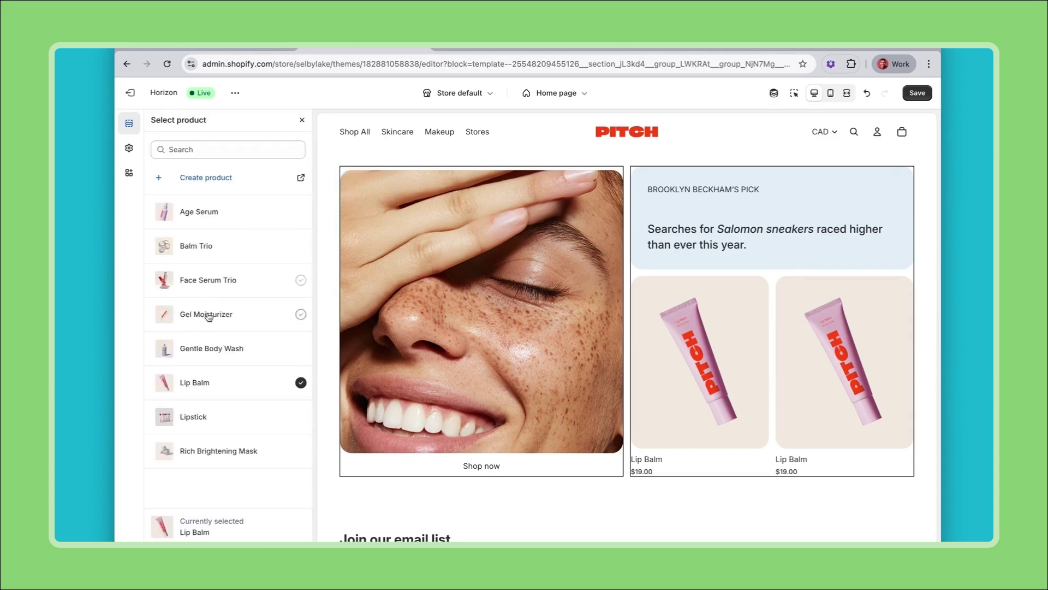
{"action": "left_click", "coordinate": [217, 322]}
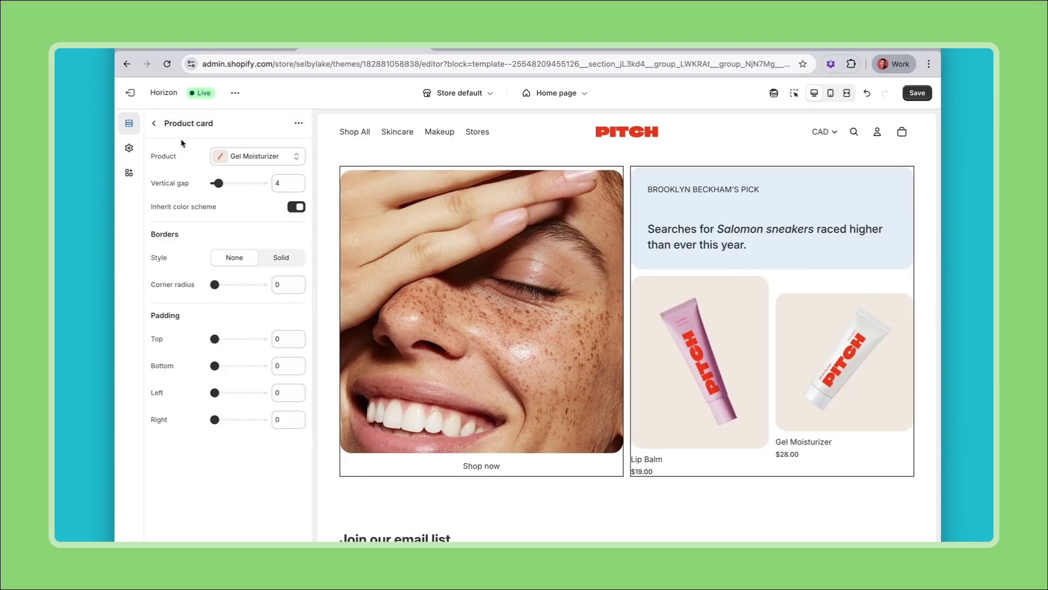
{"action": "left_click", "coordinate": [154, 125]}
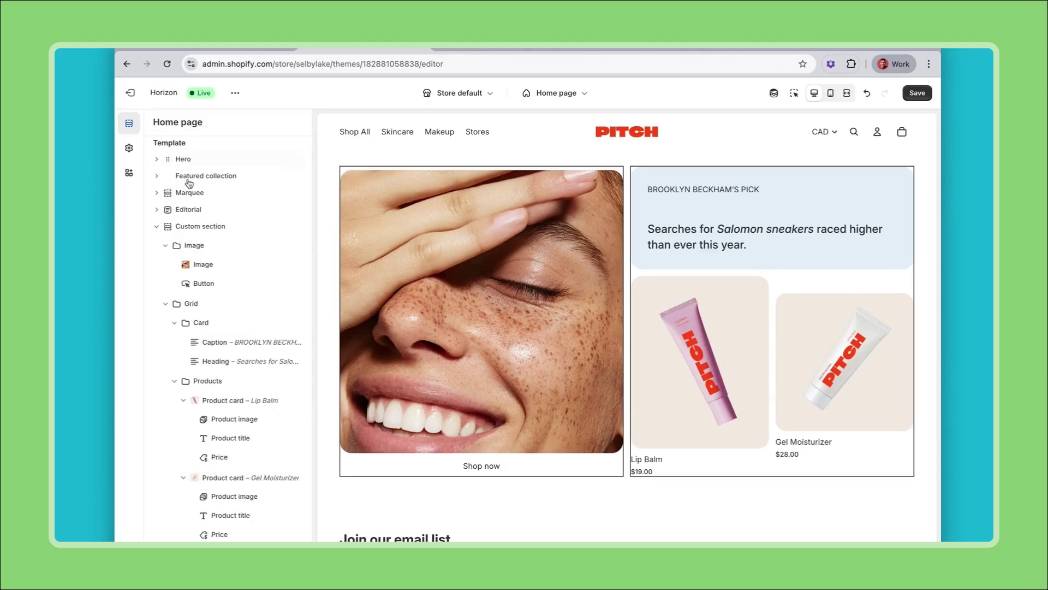
Set the Aspect ratio of both the Gel Moisturizer and Lip Balm product images to Square.
{"action": "left_click", "coordinate": [235, 496]}
{"action": "left_click", "coordinate": [267, 176]}
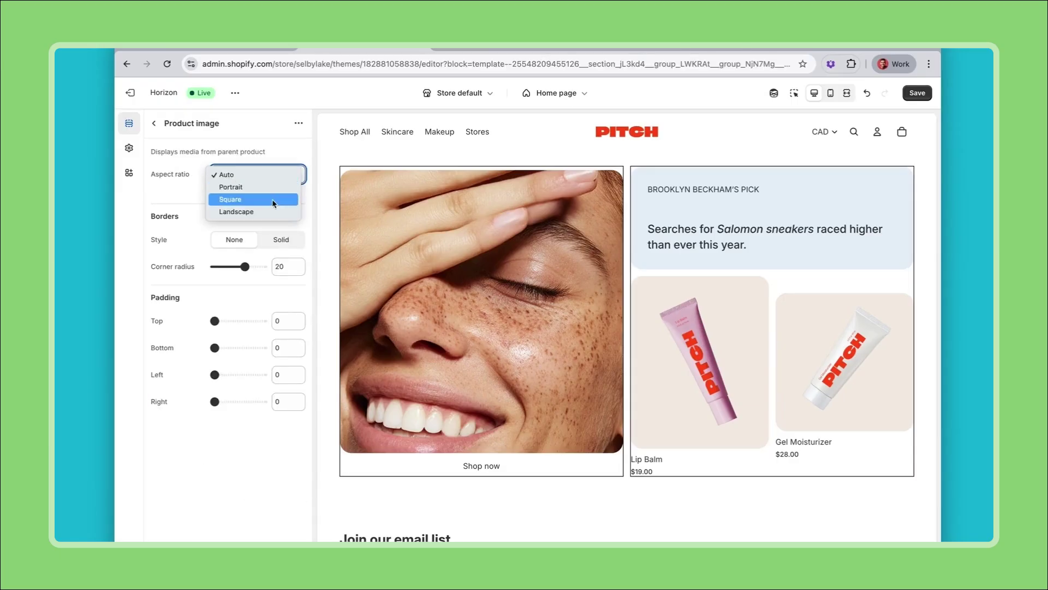
{"action": "left_click", "coordinate": [272, 200]}
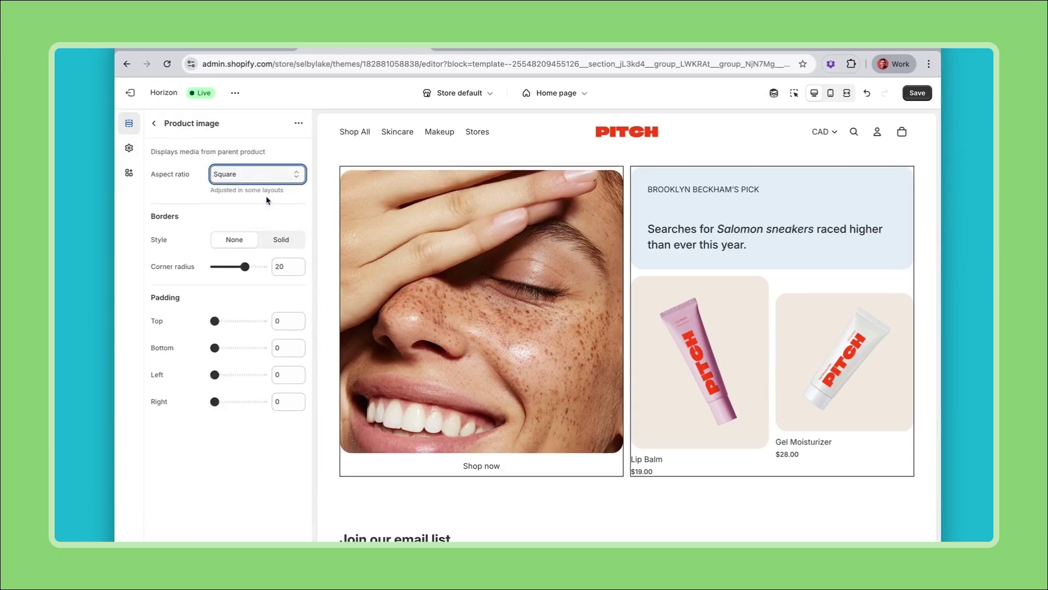
{"action": "left_click", "coordinate": [153, 127]}
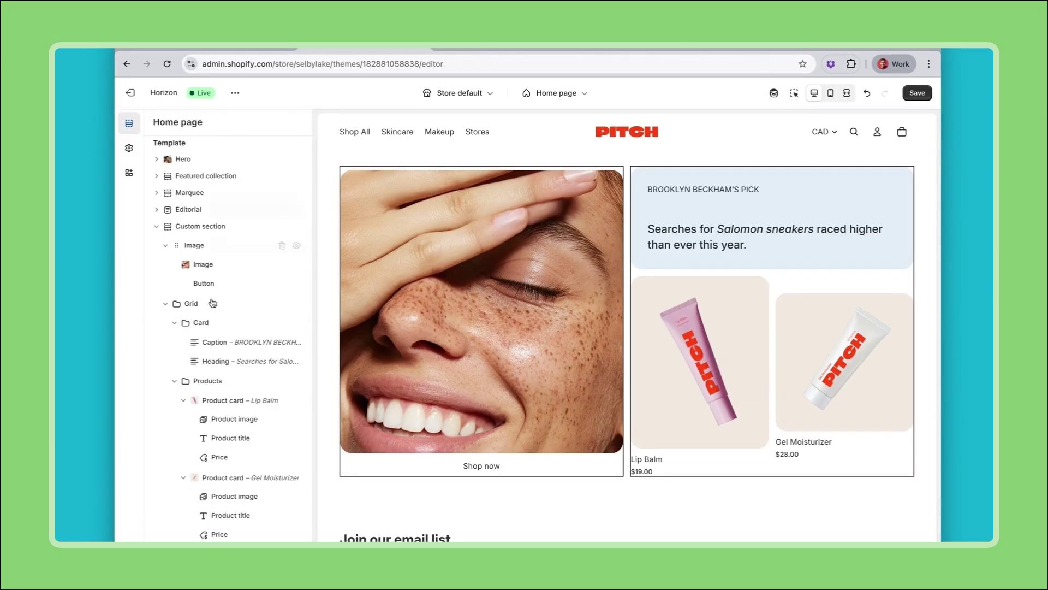
{"action": "left_click", "coordinate": [243, 422]}
{"action": "left_click", "coordinate": [263, 174]}
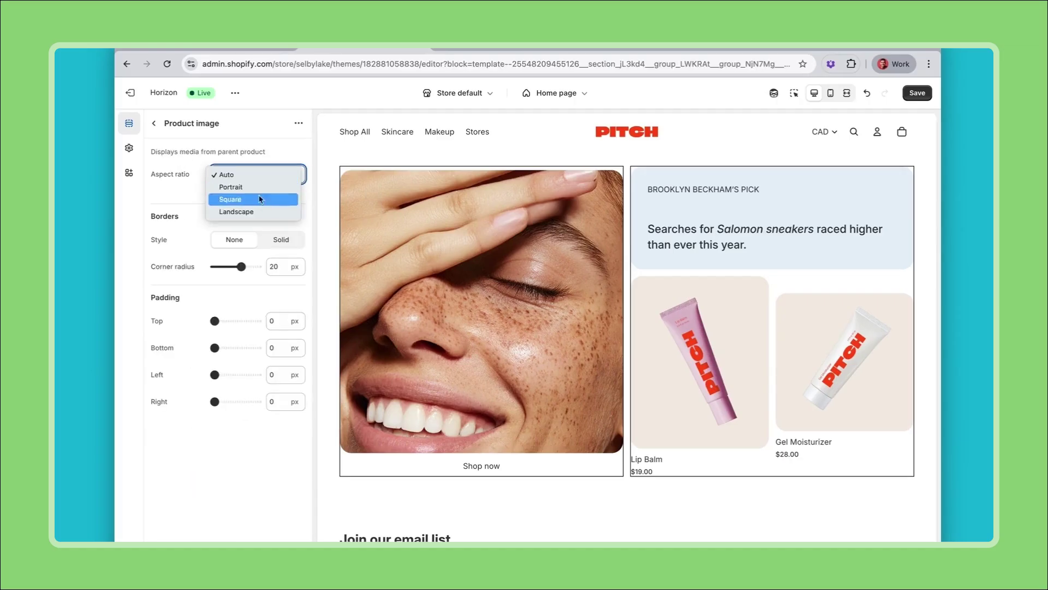
{"action": "left_click", "coordinate": [263, 200]}
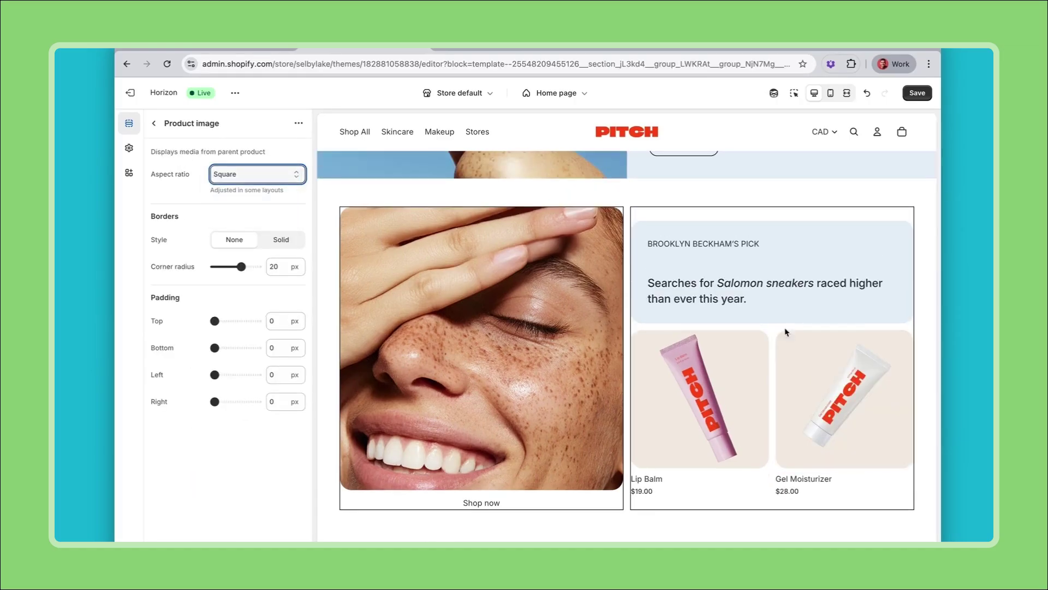
{"action": "left_click", "coordinate": [150, 127]}
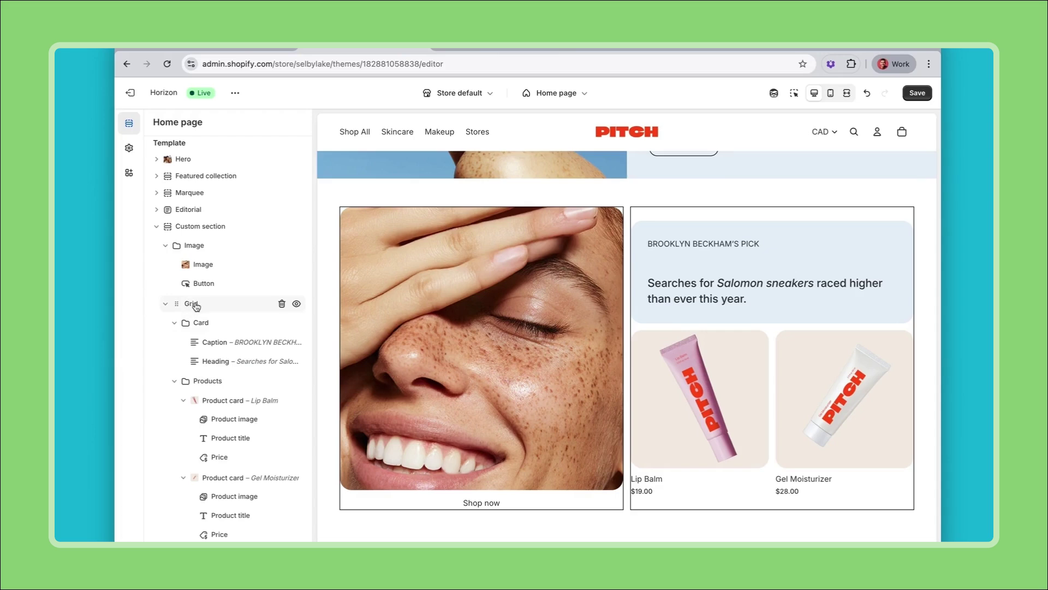
Set the Grid block's vertical Position to Space between.
{"action": "left_click", "coordinate": [192, 304]}
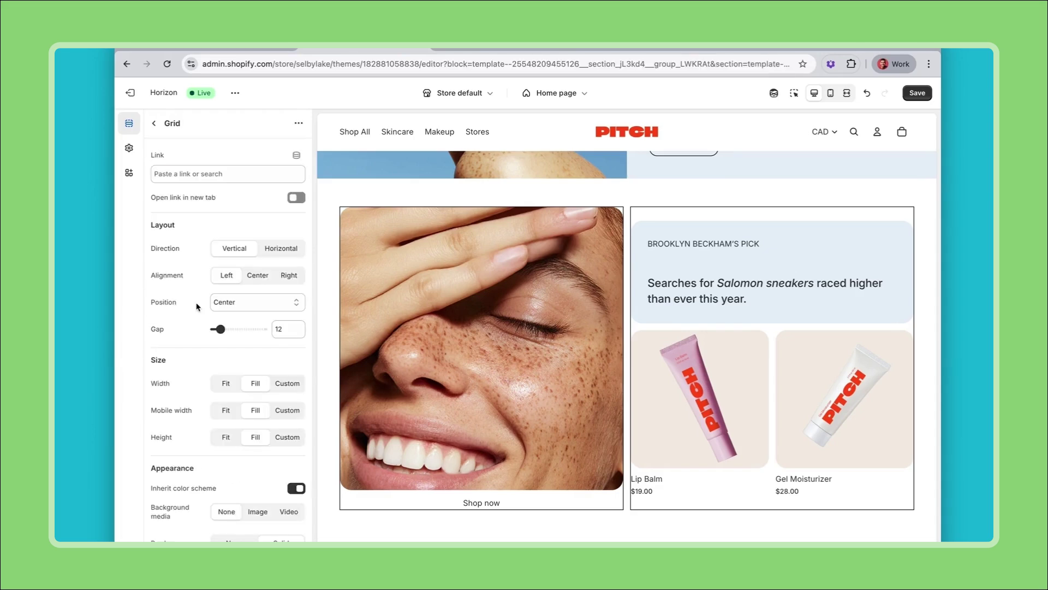
{"action": "left_click", "coordinate": [245, 303]}
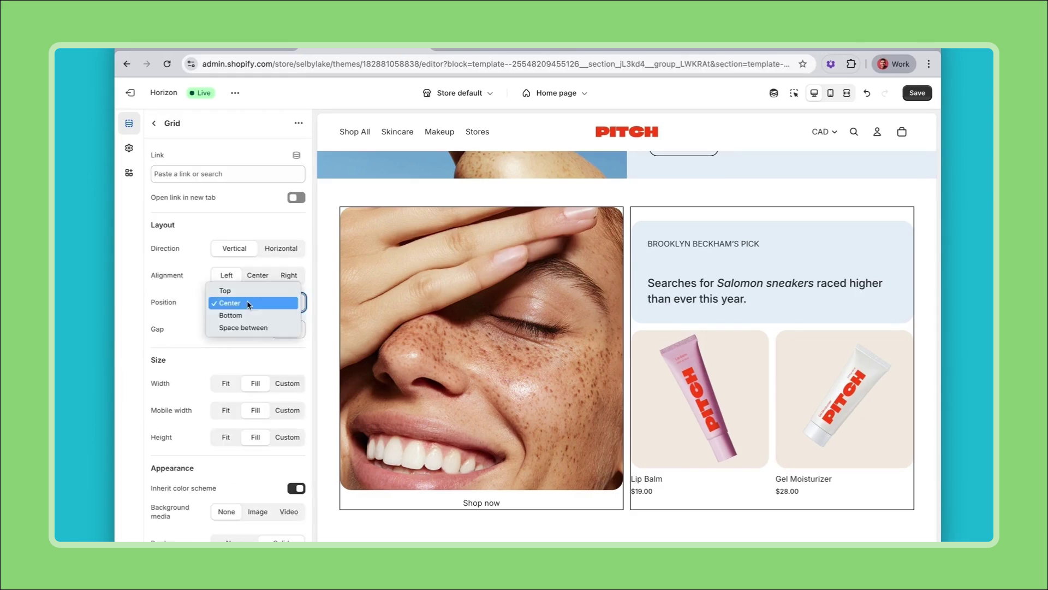
{"action": "left_click", "coordinate": [250, 329]}
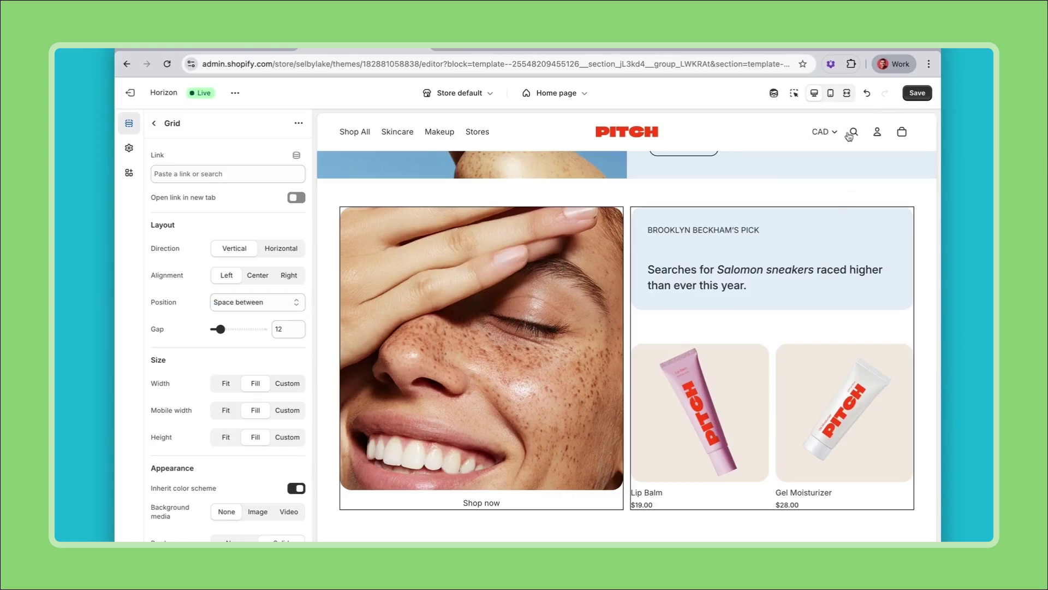
In Mobile preview, turn off Vertical on mobile for the Products group, then return to Desktop preview.
{"action": "left_click", "coordinate": [830, 94]}
{"action": "scroll", "coordinate": [675, 298], "scroll_direction": "down", "scroll_amount": 4}
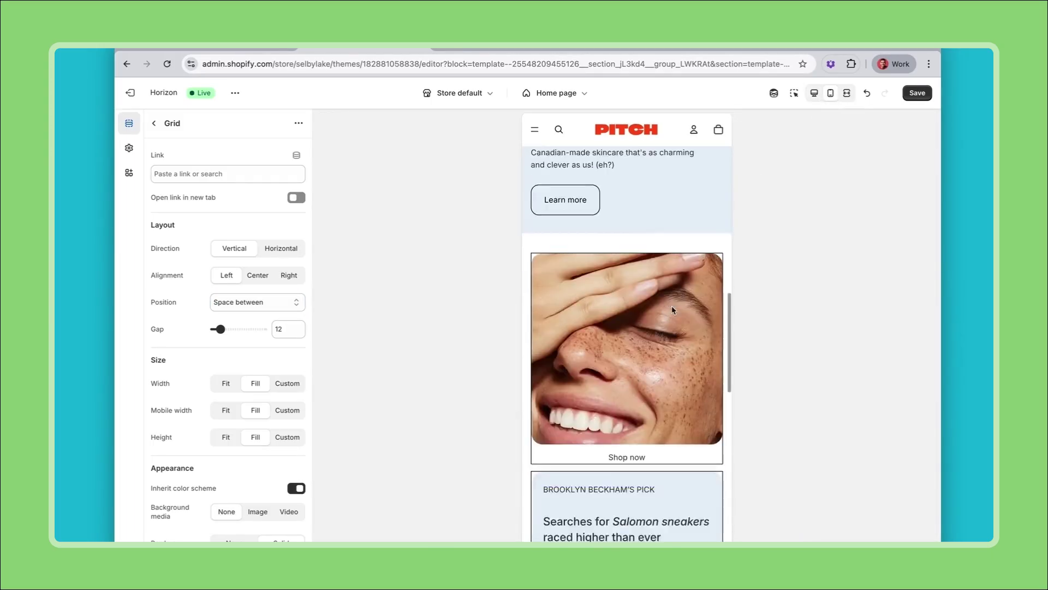
{"action": "scroll", "coordinate": [669, 285], "scroll_direction": "down", "scroll_amount": 5}
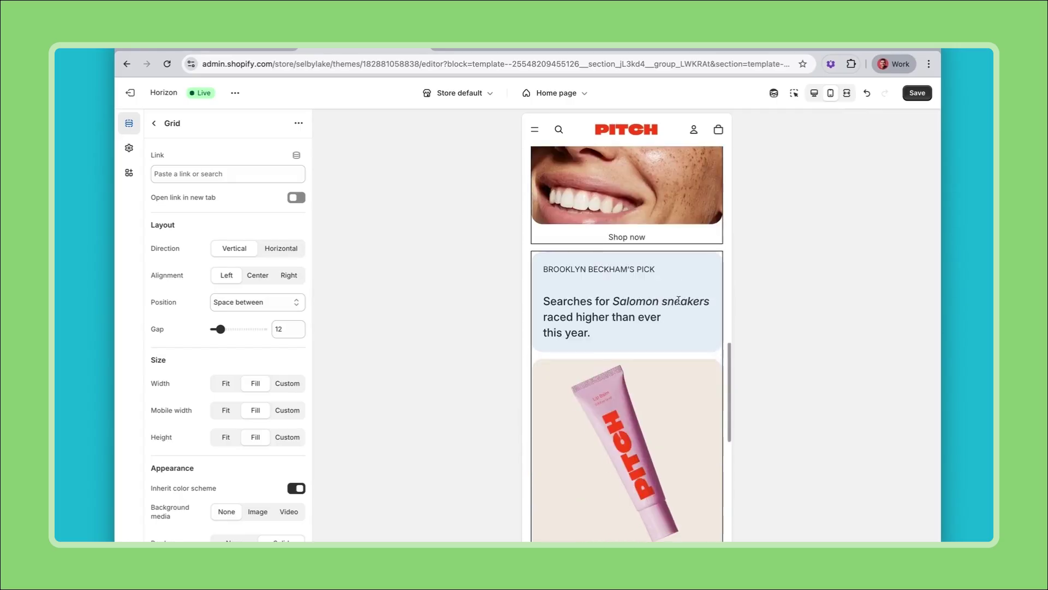
{"action": "scroll", "coordinate": [693, 280], "scroll_direction": "down", "scroll_amount": 2}
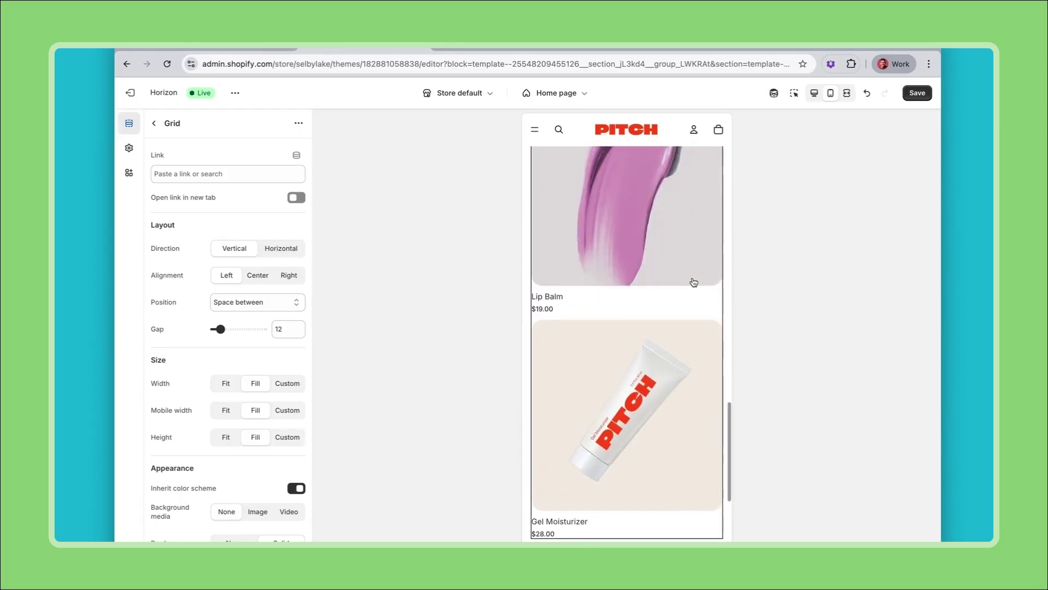
{"action": "scroll", "coordinate": [694, 278], "scroll_direction": "up", "scroll_amount": 2}
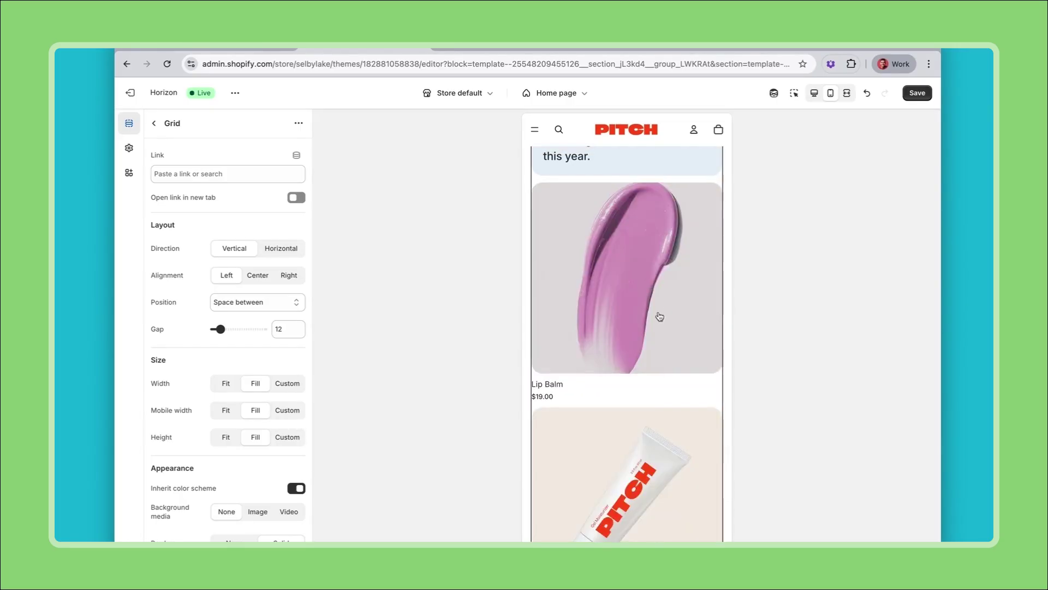
{"action": "left_click", "coordinate": [154, 123]}
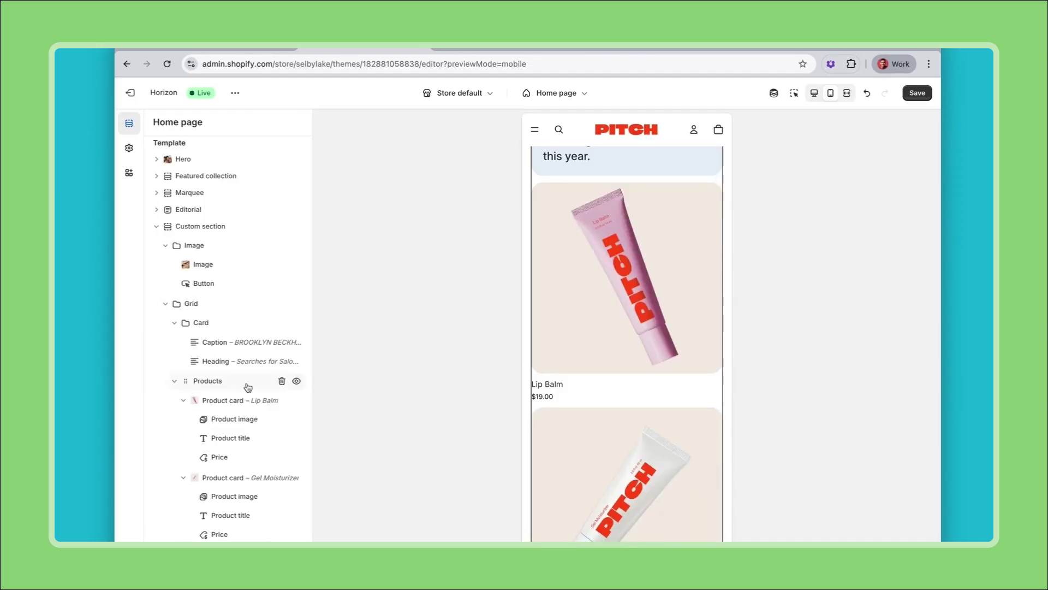
{"action": "left_click", "coordinate": [208, 384]}
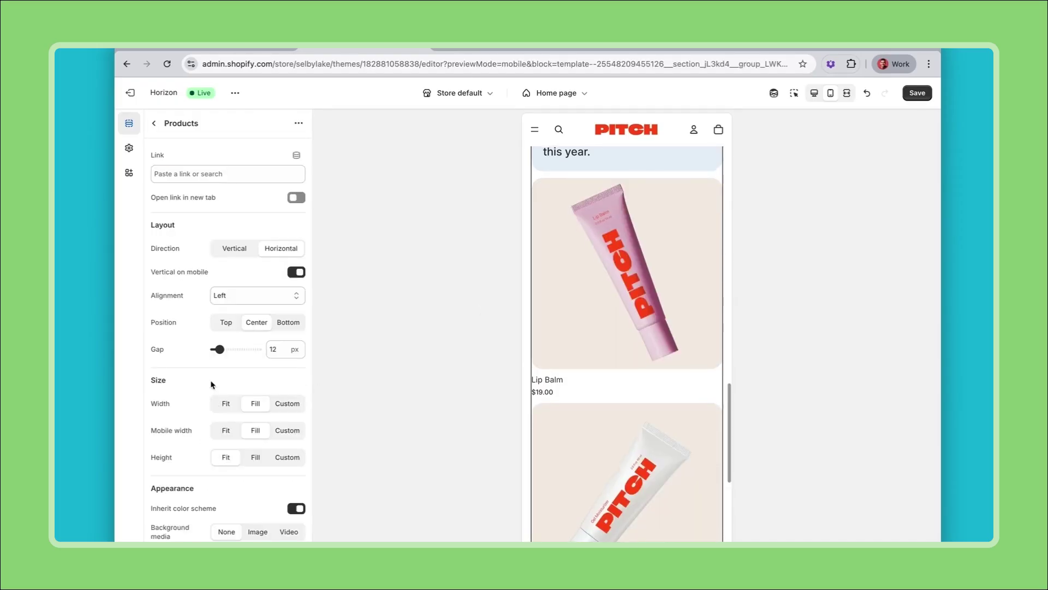
{"action": "left_click", "coordinate": [293, 274]}
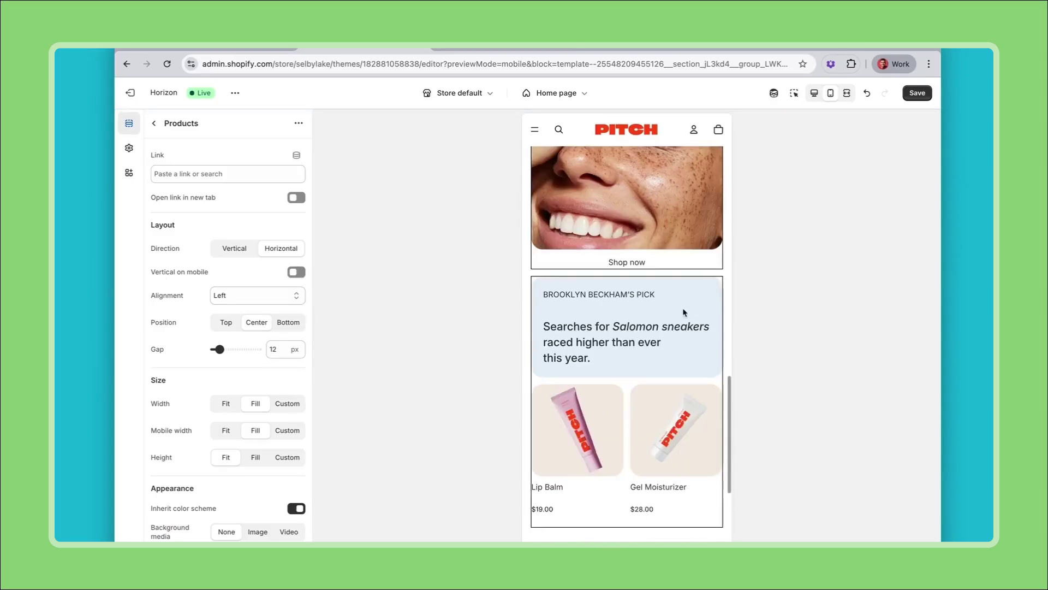
{"action": "scroll", "coordinate": [659, 444], "scroll_direction": "up", "scroll_amount": 2}
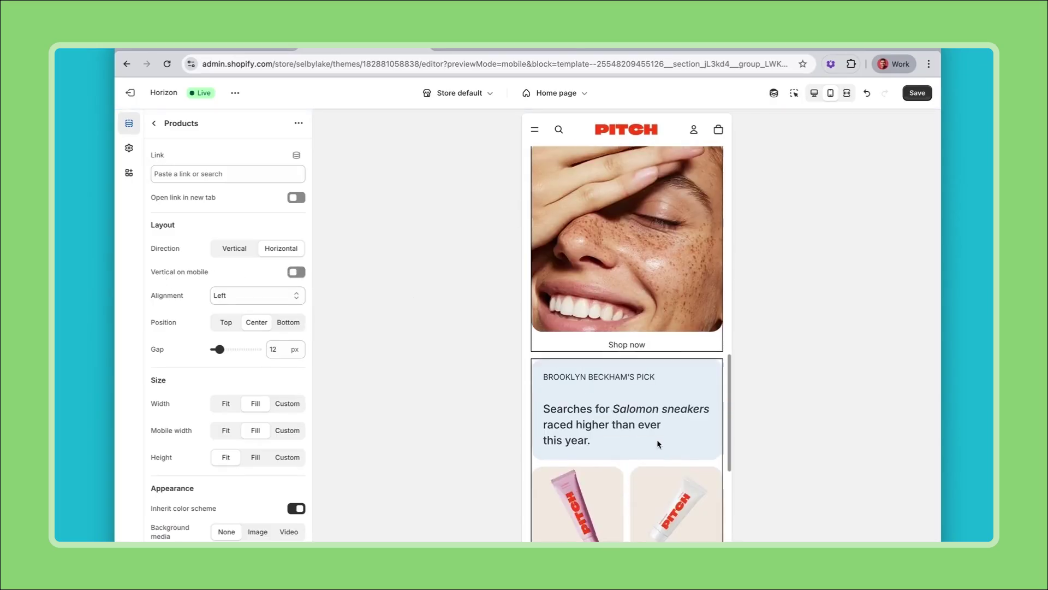
{"action": "scroll", "coordinate": [658, 444], "scroll_direction": "up", "scroll_amount": 3}
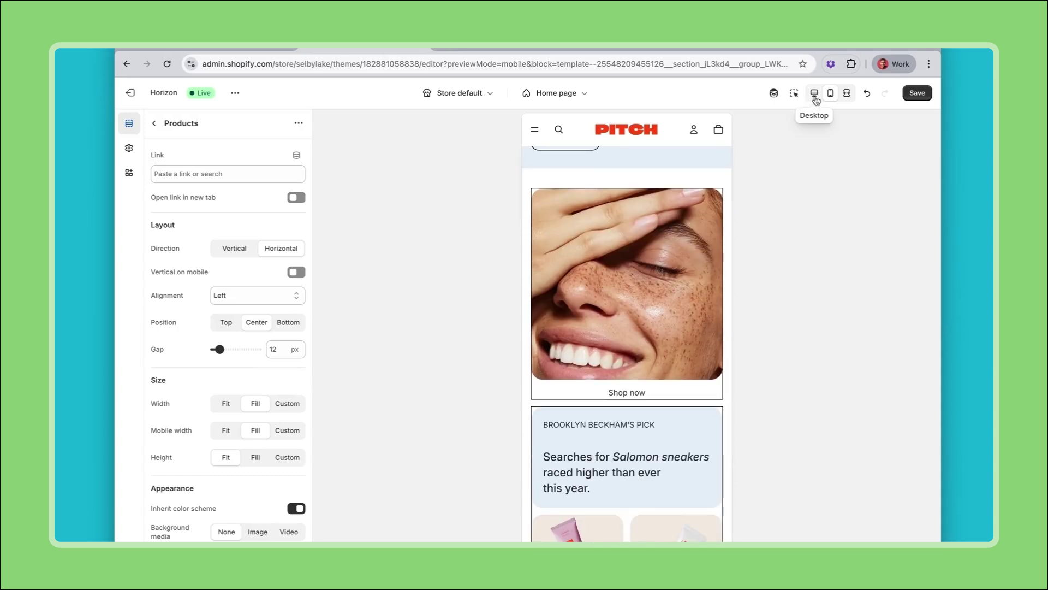
{"action": "left_click", "coordinate": [815, 98]}
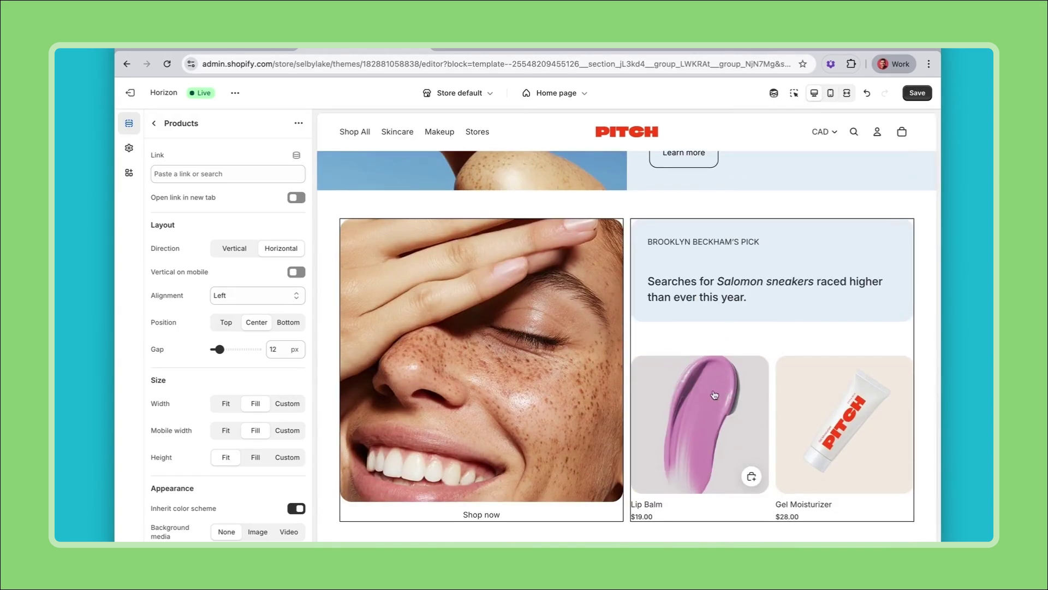
Set Borders to None on the Image group and then on the Grid group.
{"action": "left_click", "coordinate": [155, 125]}
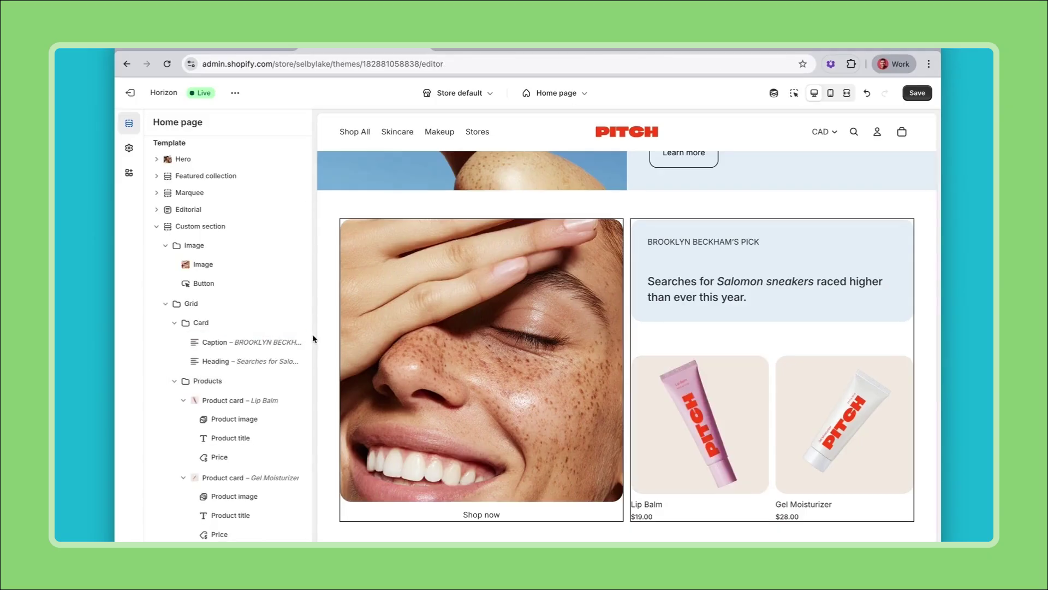
{"action": "left_click", "coordinate": [217, 247]}
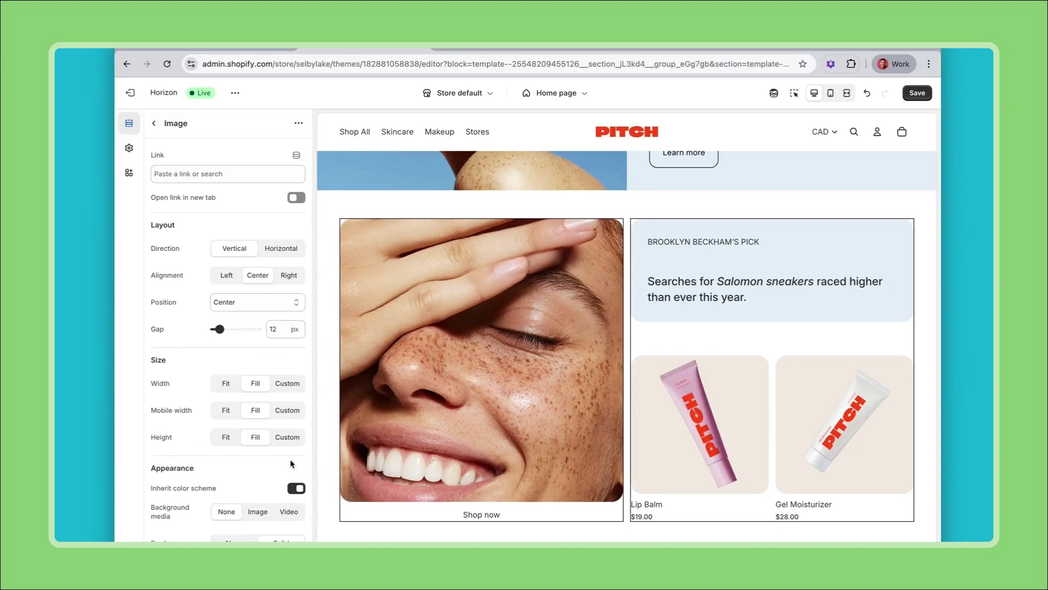
{"action": "scroll", "coordinate": [290, 464], "scroll_direction": "down", "scroll_amount": 2}
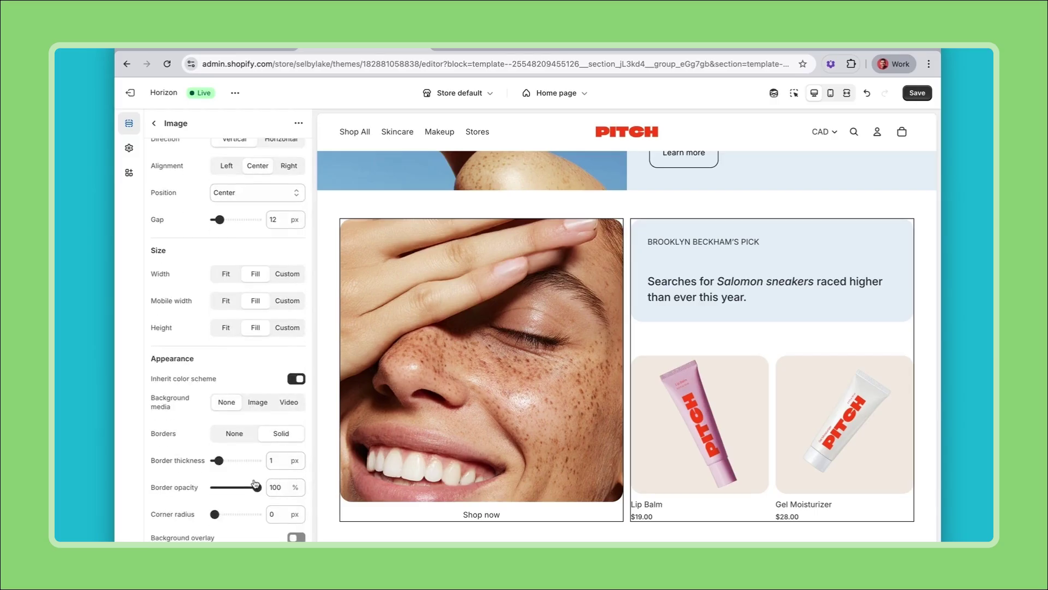
{"action": "left_click", "coordinate": [238, 437]}
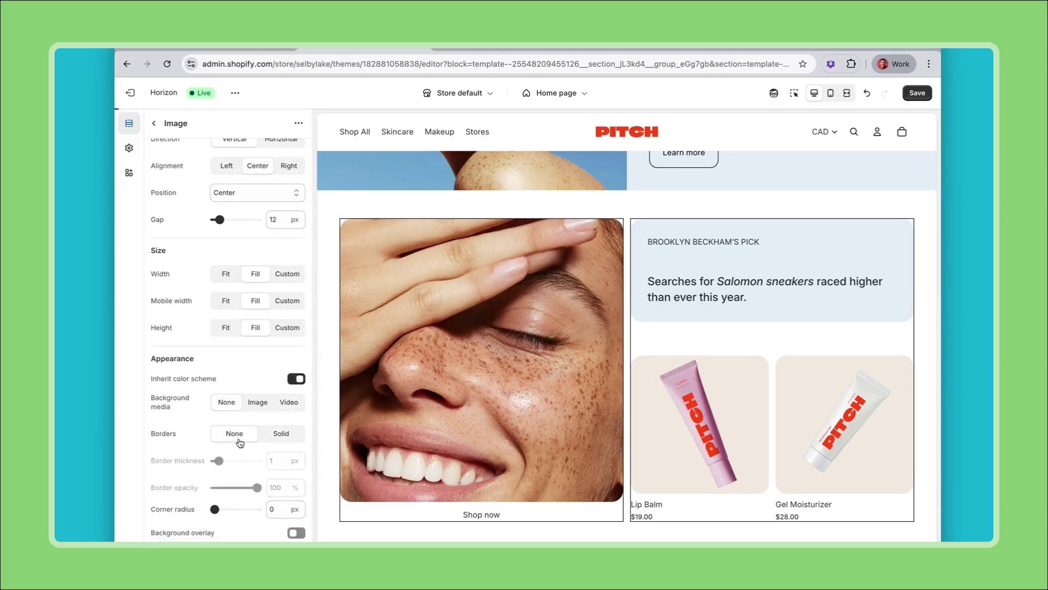
{"action": "left_click", "coordinate": [154, 125]}
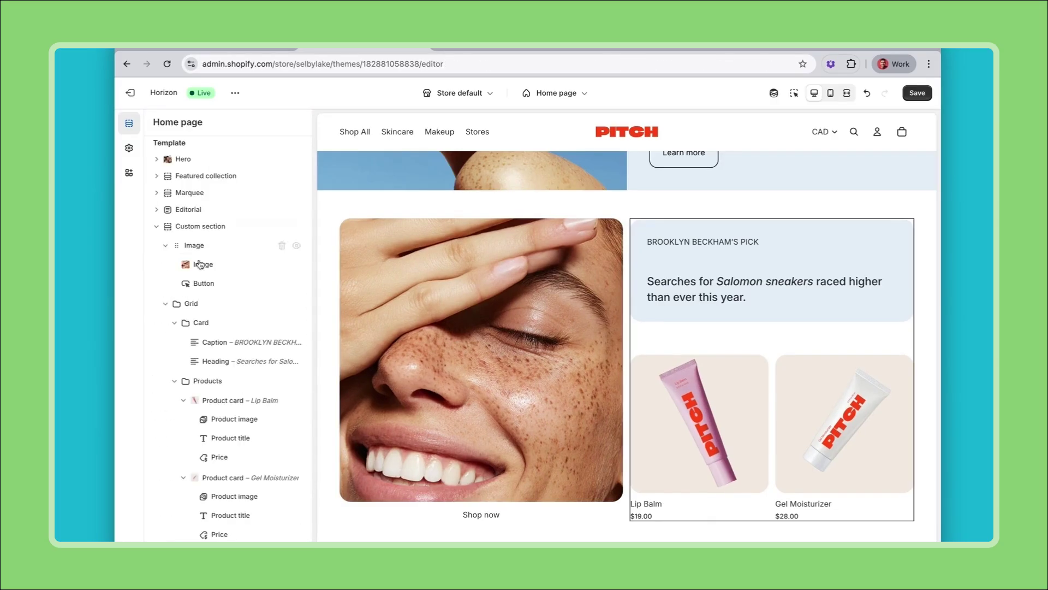
{"action": "left_click", "coordinate": [191, 304]}
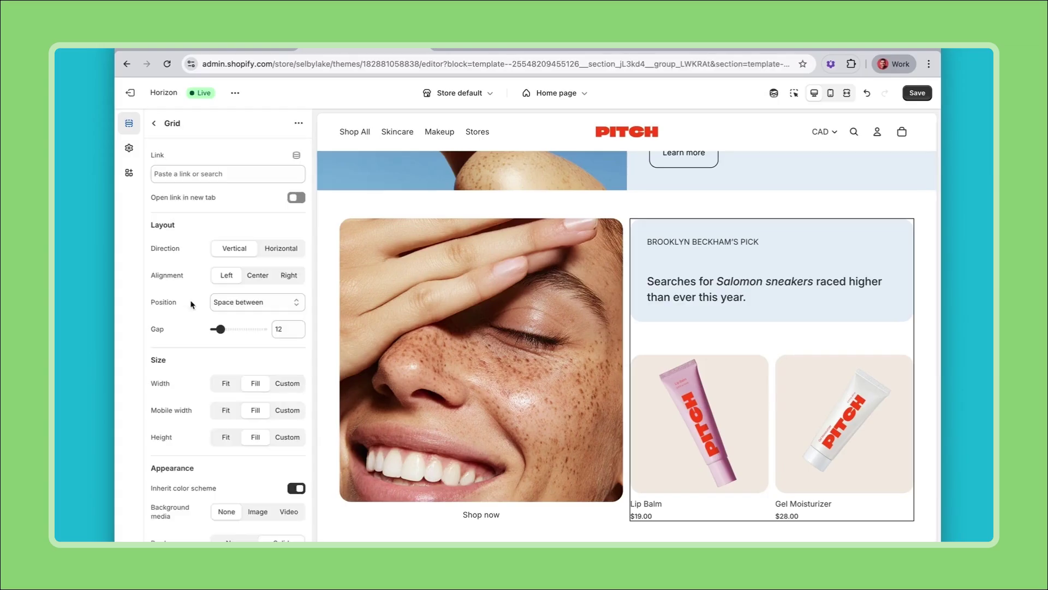
{"action": "scroll", "coordinate": [267, 467], "scroll_direction": "down", "scroll_amount": 4}
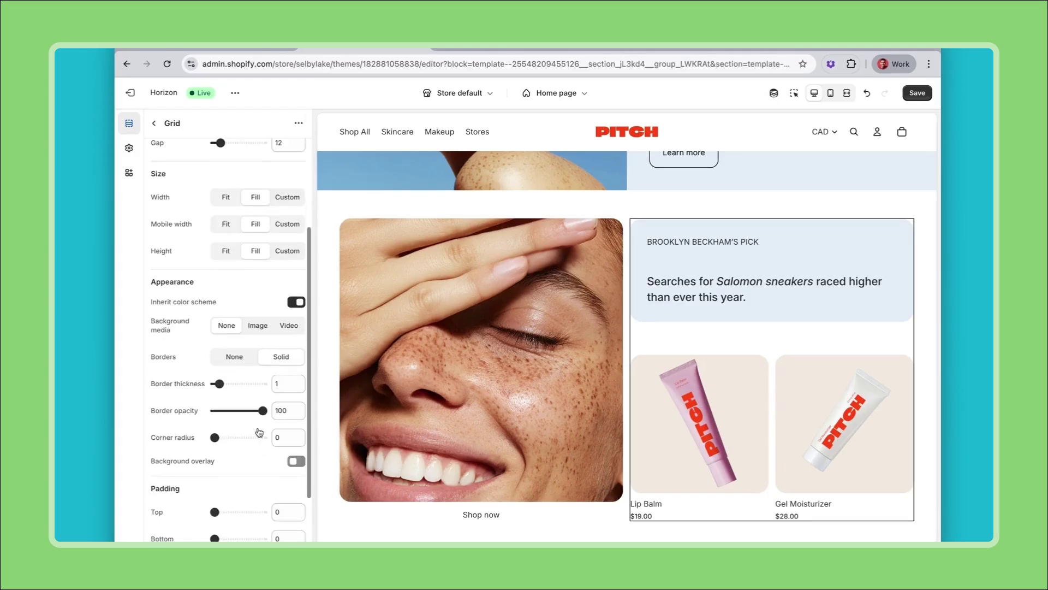
{"action": "left_click", "coordinate": [234, 357]}
{"action": "scroll", "coordinate": [775, 382], "scroll_direction": "up", "scroll_amount": 1}
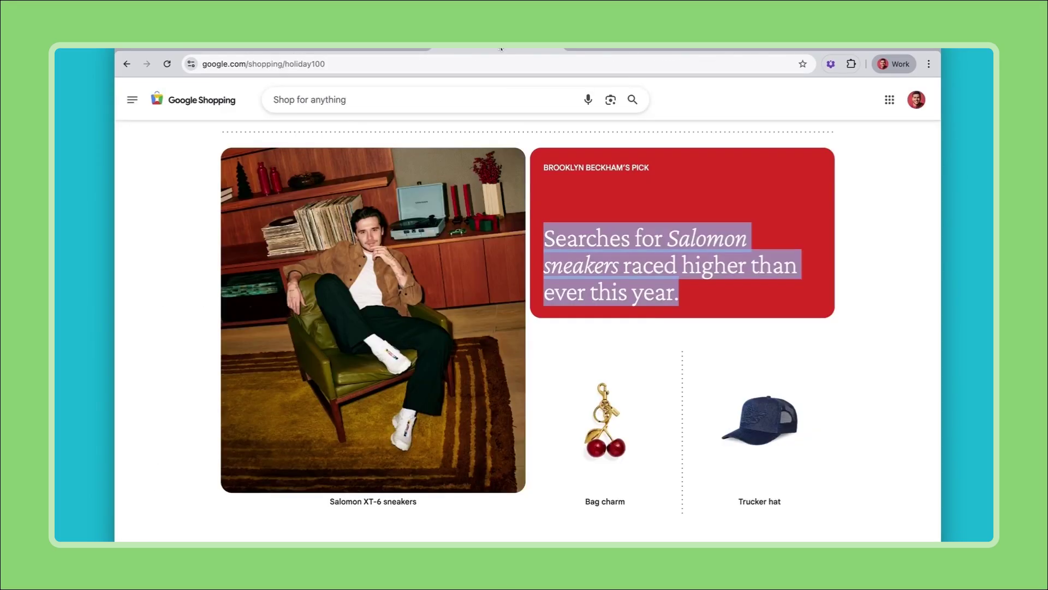
{"action": "scroll", "coordinate": [515, 290], "scroll_direction": "down", "scroll_amount": 1}
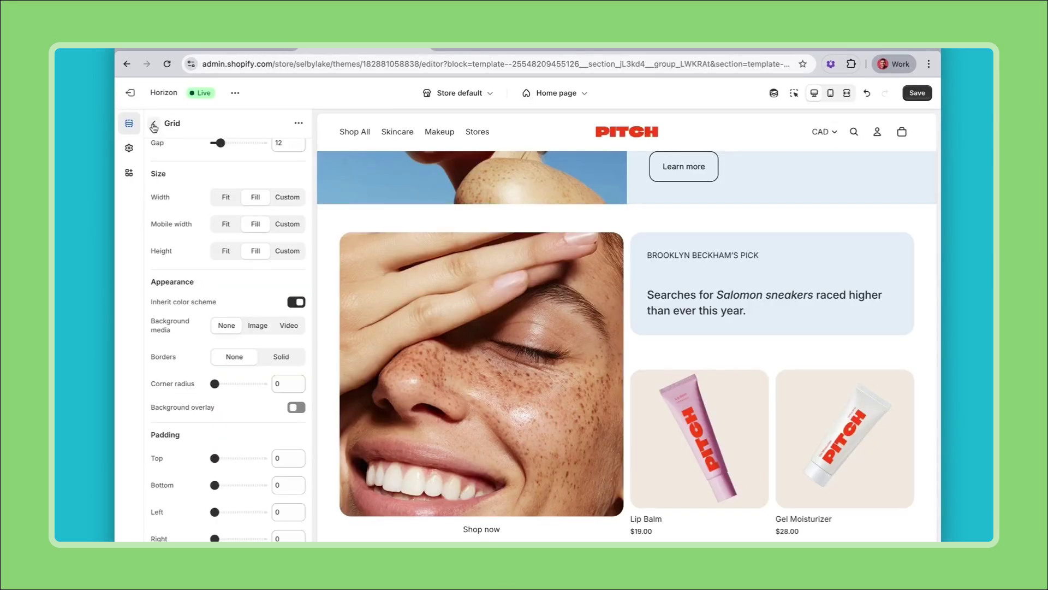
{"action": "left_click", "coordinate": [154, 125]}
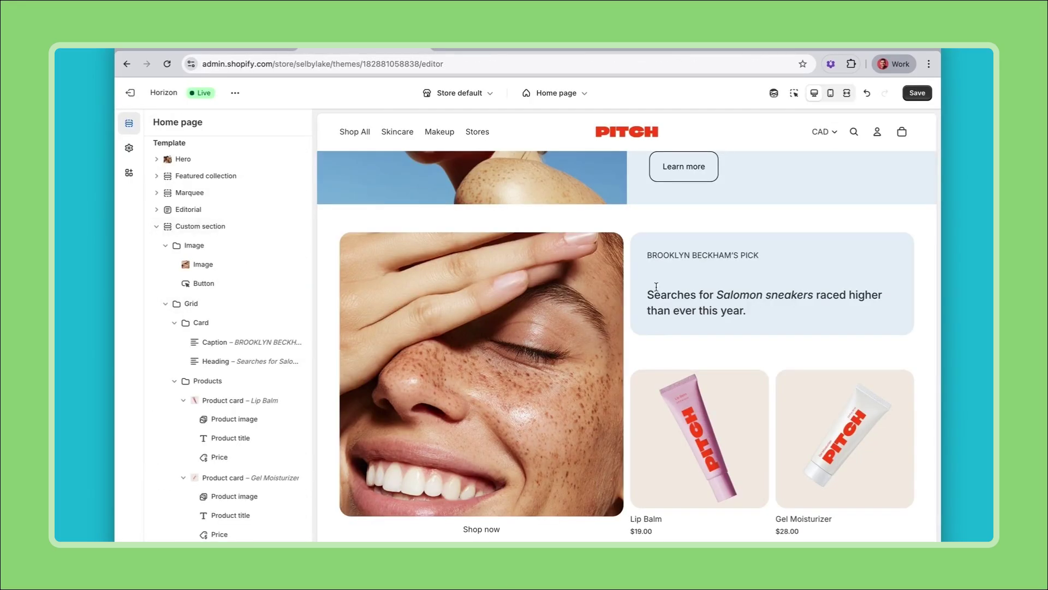
Widen the Custom section's gap between photo and grid to 30 px.
{"action": "left_click", "coordinate": [218, 226]}
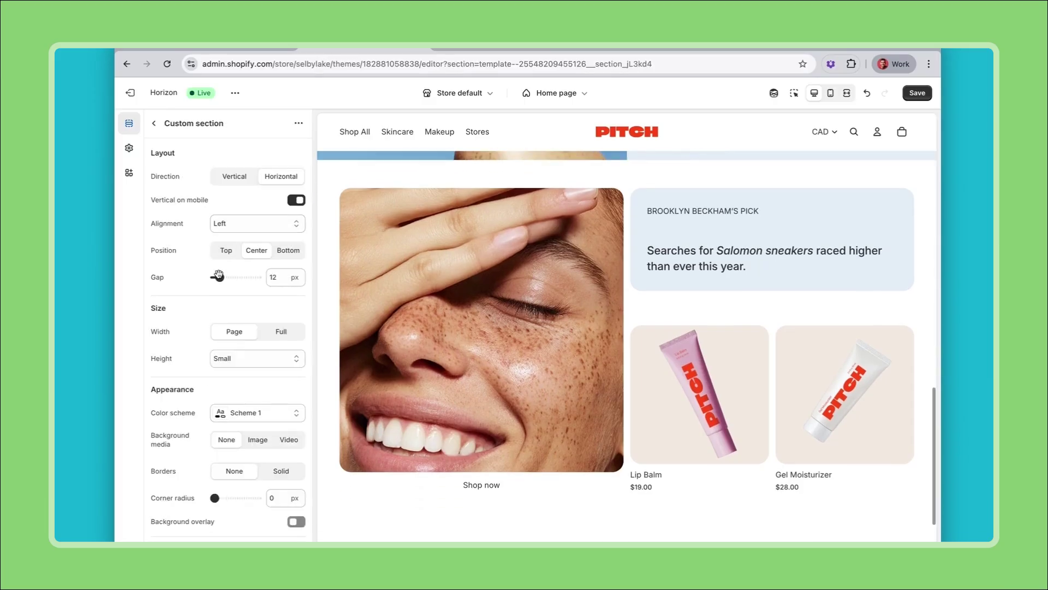
{"action": "left_click_drag", "start_coordinate": [219, 276], "coordinate": [223, 278]}
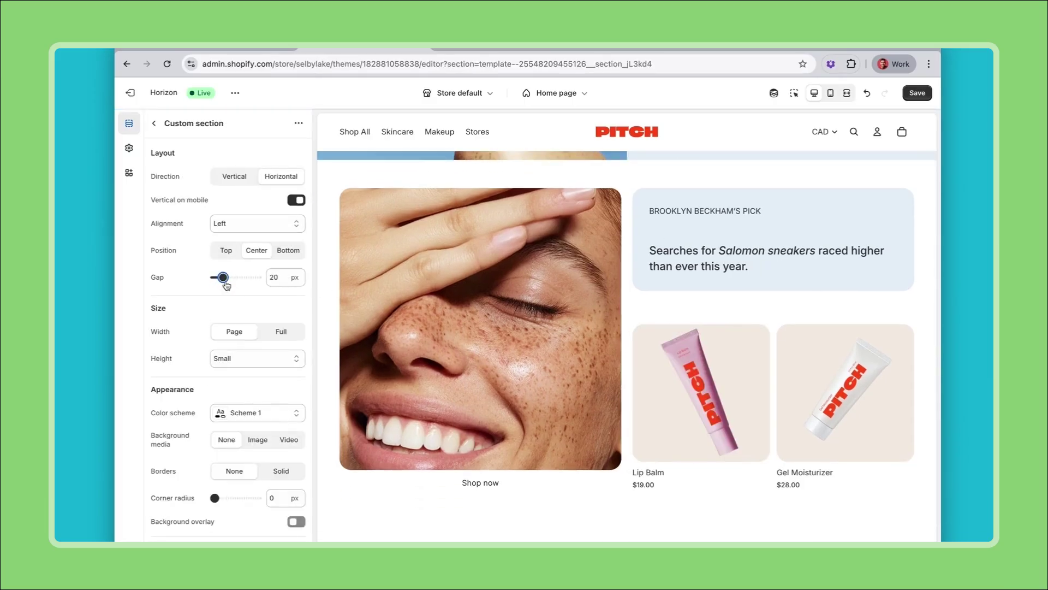
{"action": "left_click_drag", "start_coordinate": [225, 277], "coordinate": [227, 277]}
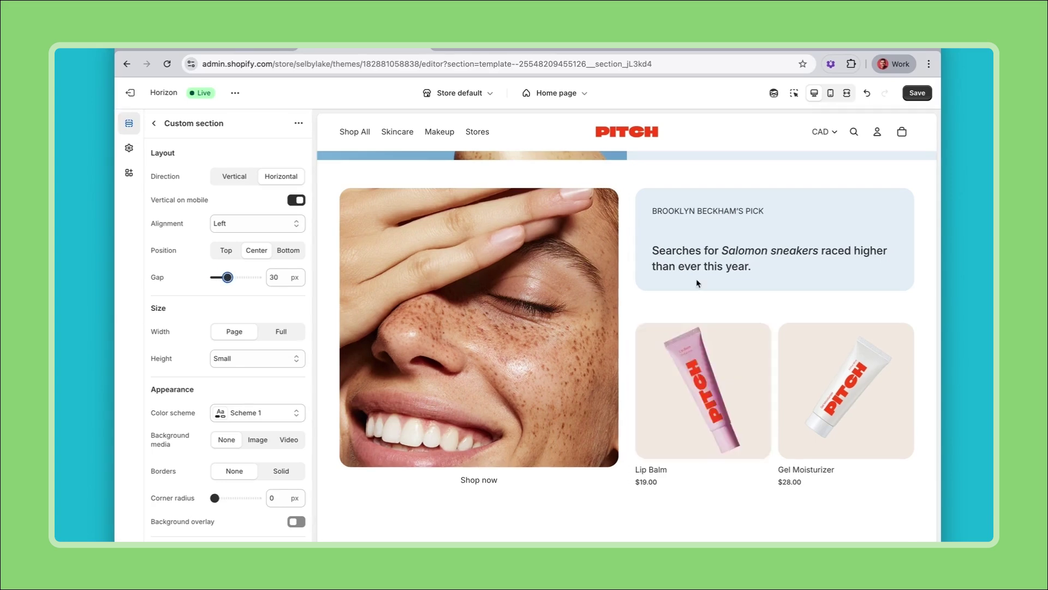
Set the Products group's gap between product cards to 25 px.
{"action": "left_click", "coordinate": [154, 123]}
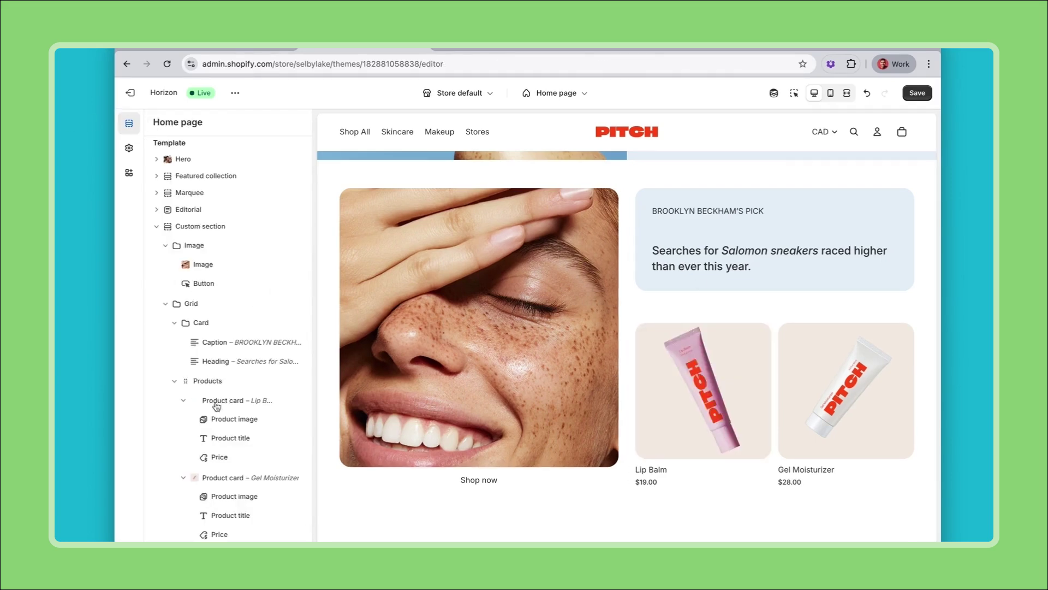
{"action": "left_click", "coordinate": [204, 381]}
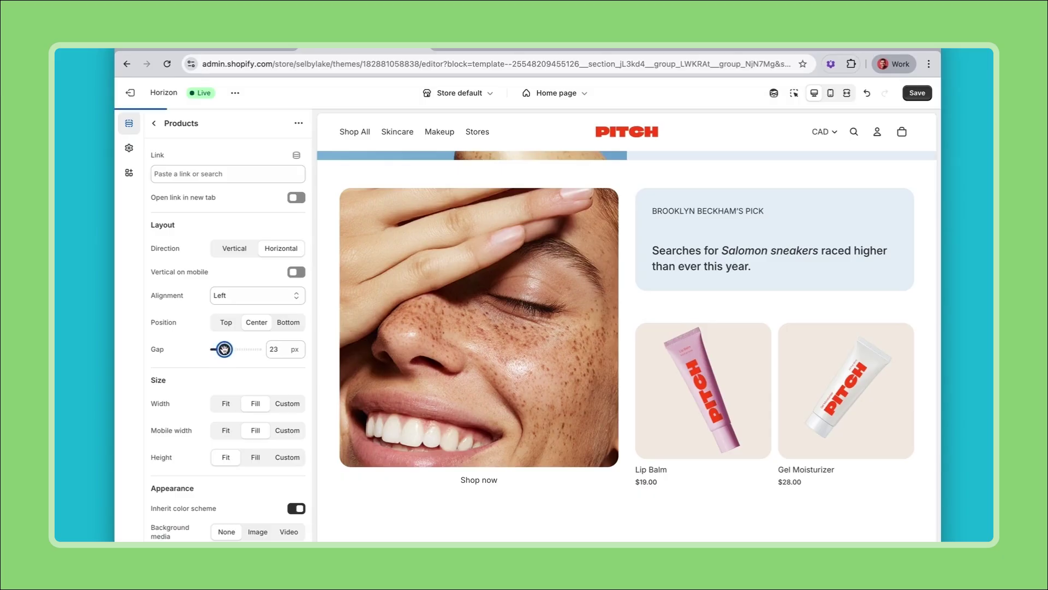
{"action": "left_click_drag", "start_coordinate": [224, 349], "coordinate": [225, 350]}
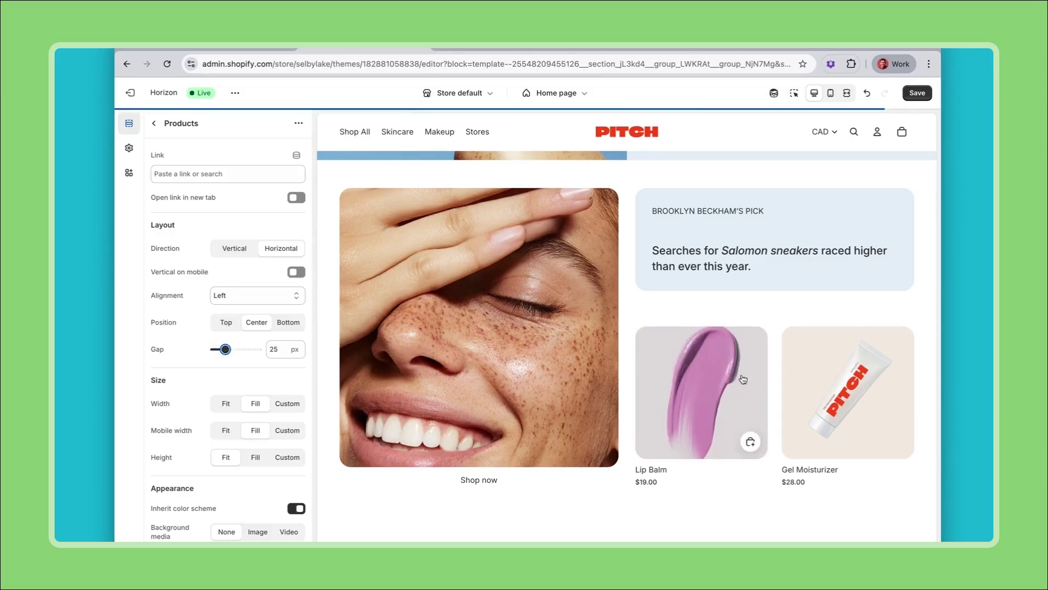